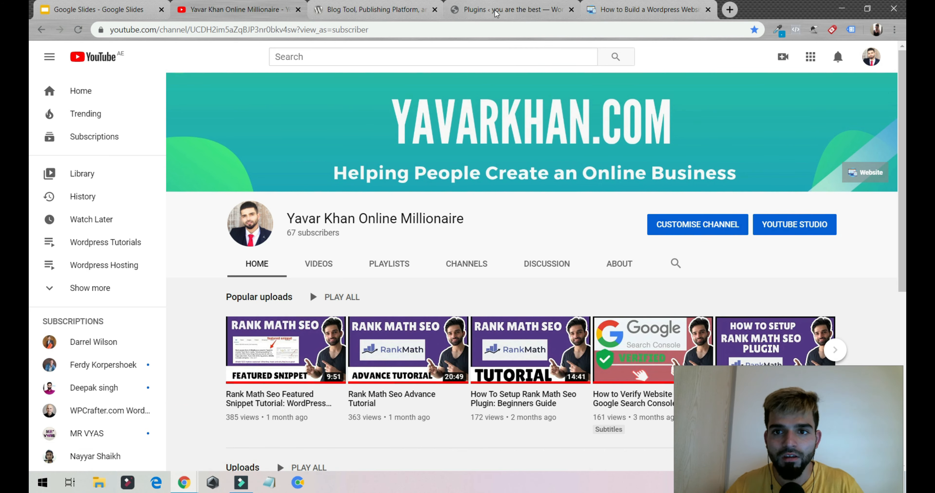
# Switch to the WordPress admin dashboard, dismiss the OptinMonster popup and open the page for adding new plugins
pyautogui.click(505, 9)
pyautogui.click(80, 113)
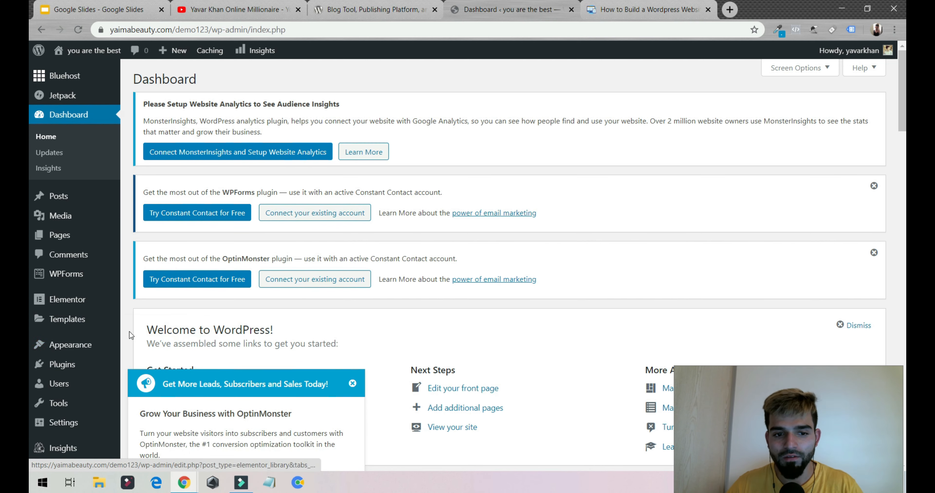
pyautogui.moveTo(88, 367)
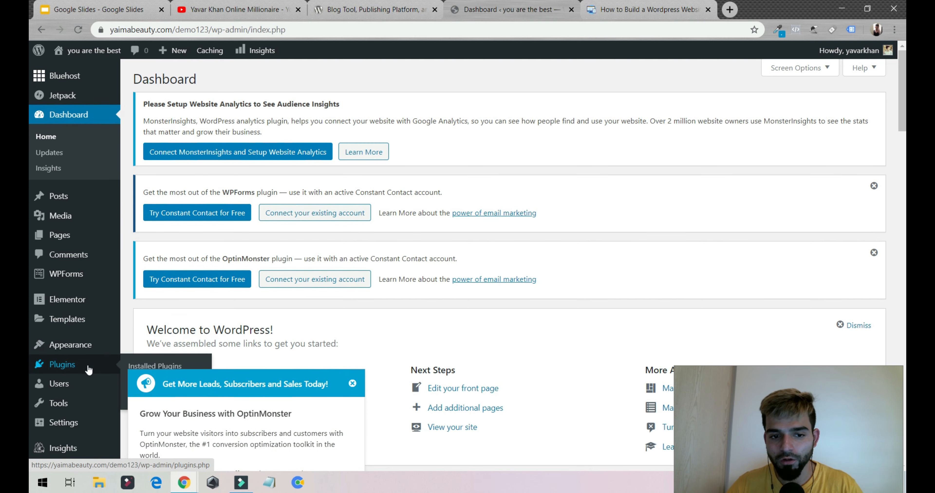
pyautogui.click(353, 384)
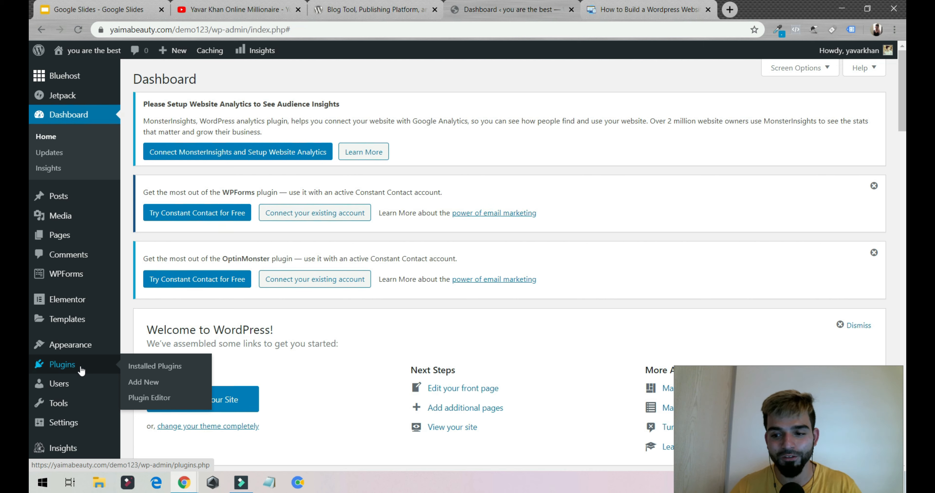
pyautogui.click(156, 385)
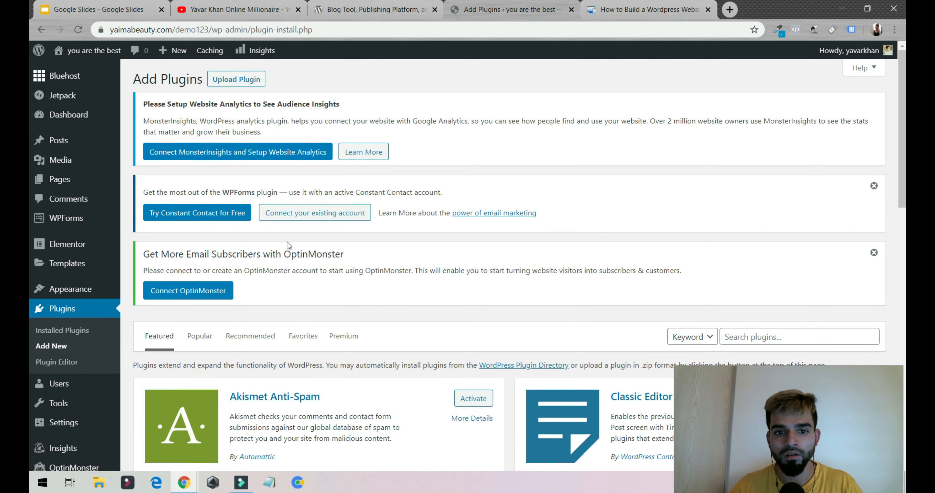
# Search the plugin directory for "yoast", then install and activate the Yoast SEO plugin
pyautogui.click(726, 337)
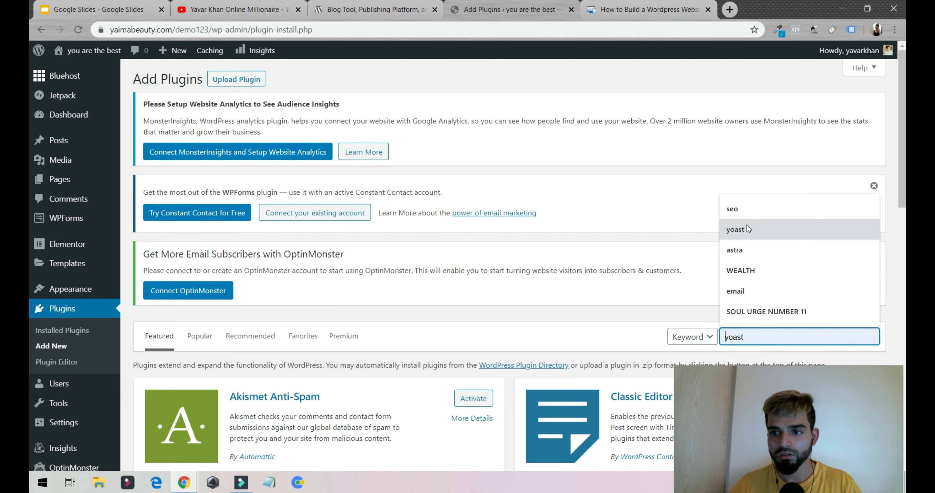
pyautogui.click(741, 229)
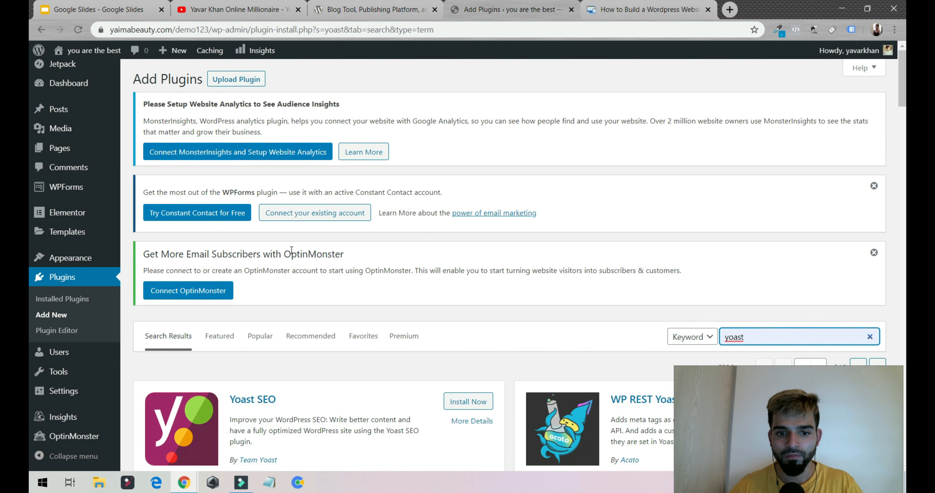
pyautogui.scroll(-3, 332, 253)
pyautogui.click(463, 287)
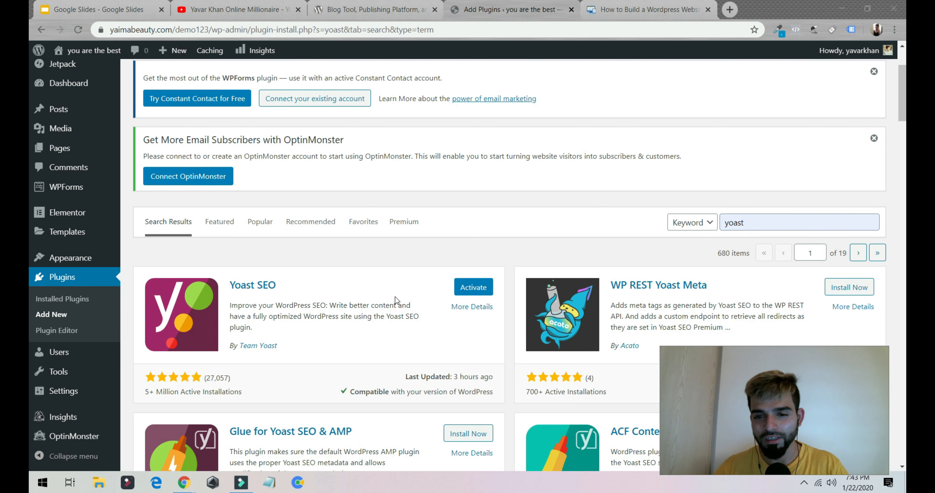
pyautogui.click(464, 288)
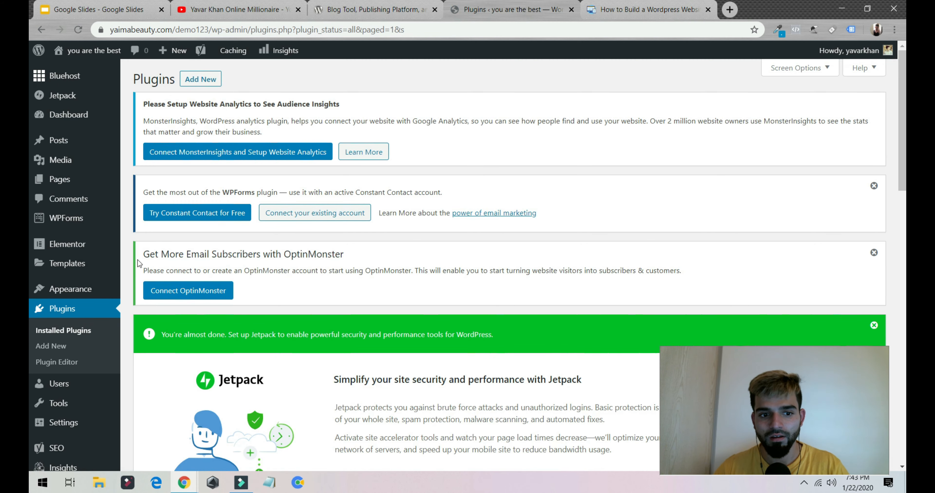
# Open the general settings of Yoast SEO and close the Blog Tool and How to Build a Wordpress Website browser tabs
pyautogui.scroll(-3, 234, 296)
pyautogui.scroll(3, 234, 297)
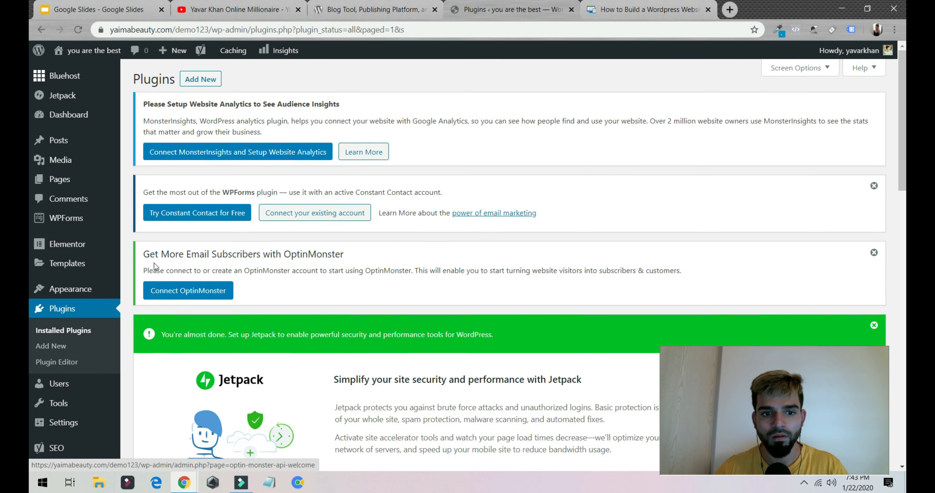
pyautogui.click(70, 311)
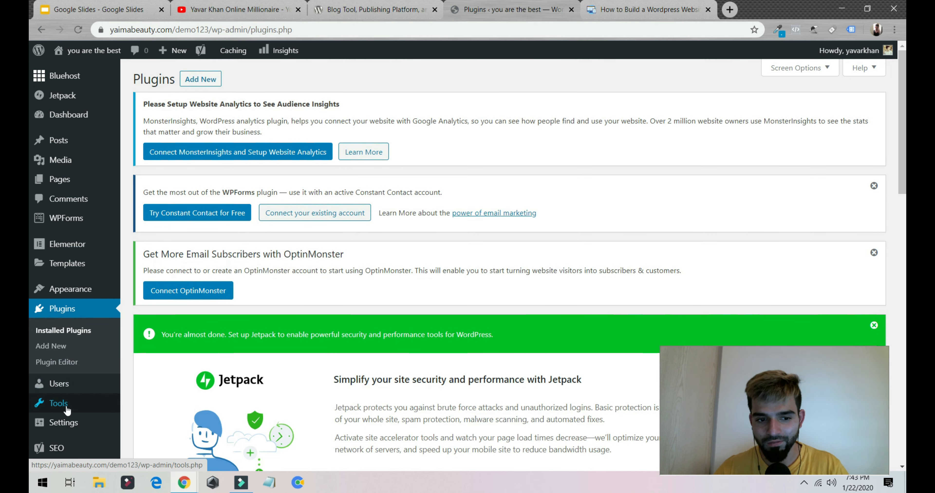
pyautogui.click(75, 450)
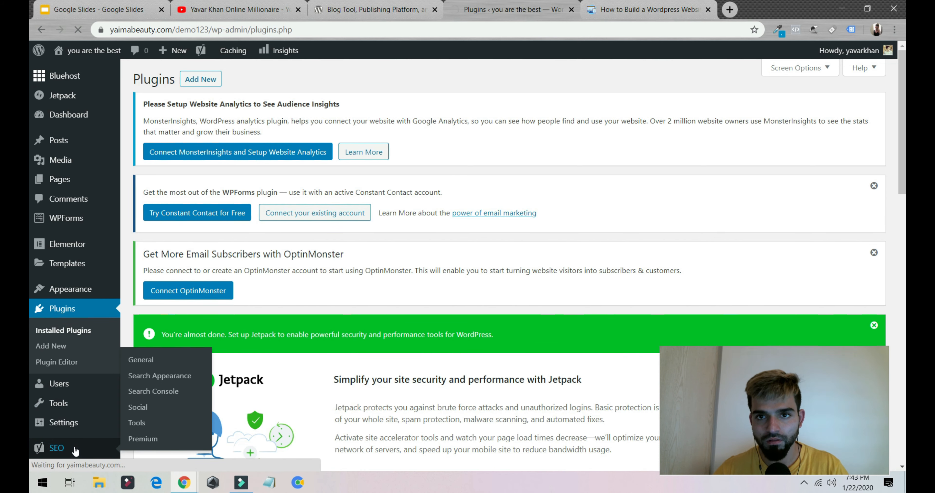
pyautogui.click(434, 11)
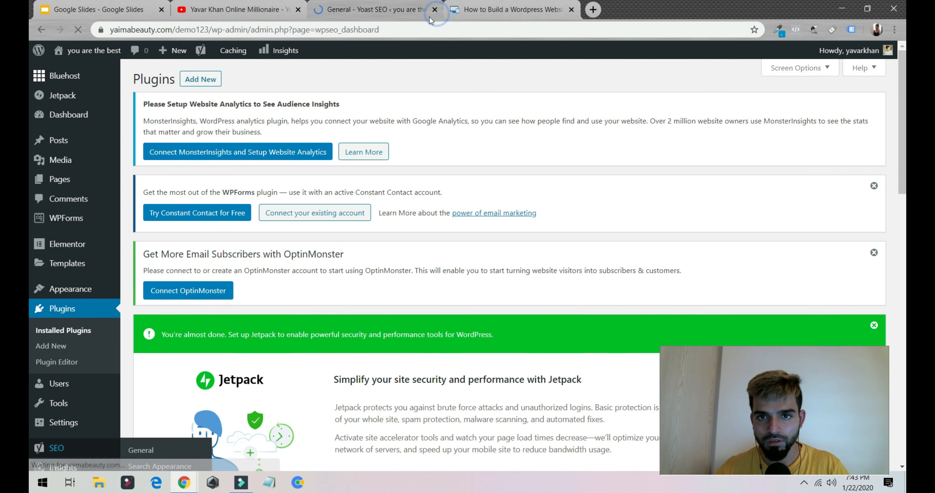
pyautogui.click(561, 10)
pyautogui.click(571, 9)
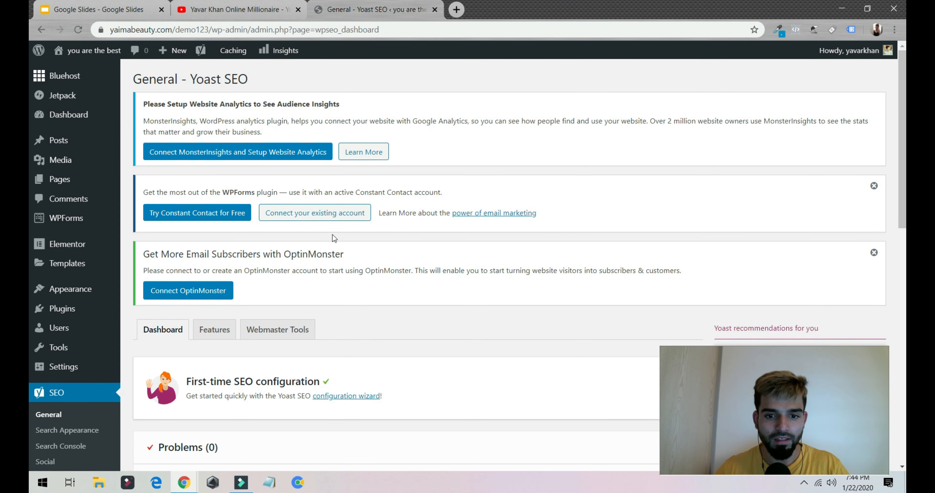
# Launch the Yoast SEO configuration wizard from the First-time SEO configuration section
pyautogui.scroll(-3, 332, 236)
pyautogui.scroll(3, 445, 210)
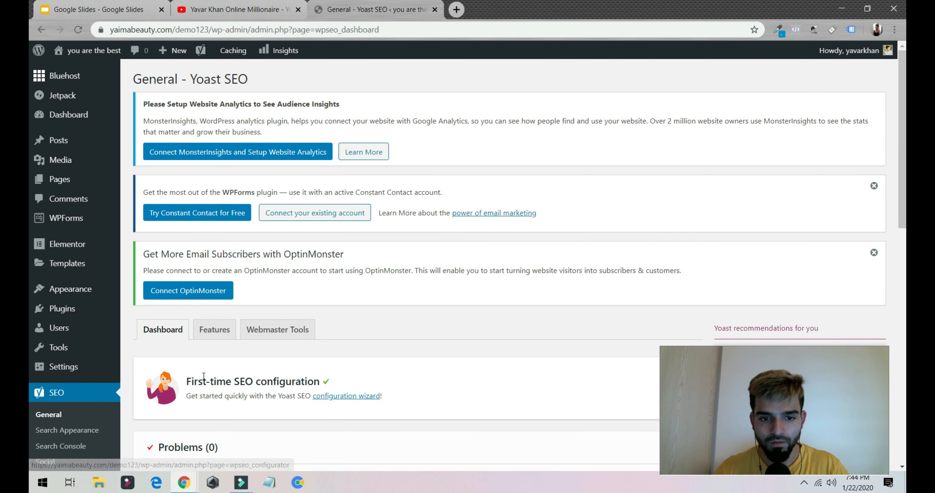
pyautogui.moveTo(185, 381); pyautogui.dragTo(320, 383)
pyautogui.click(336, 396)
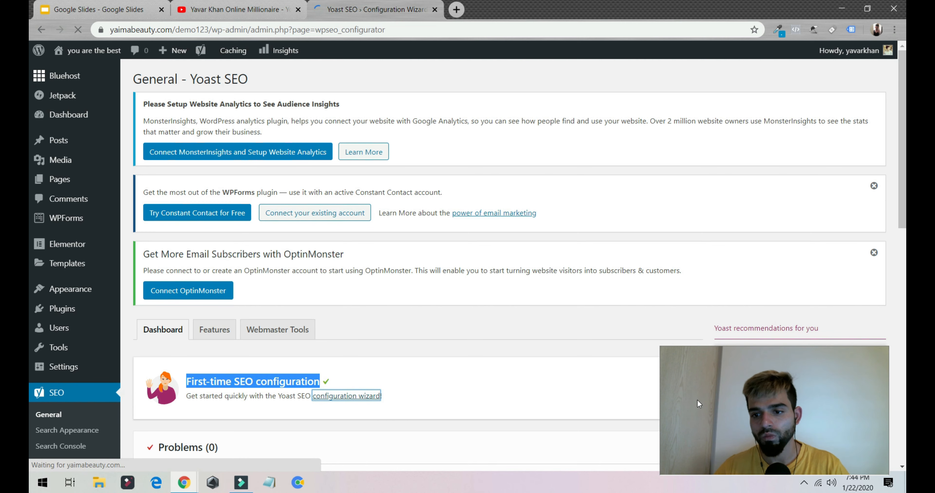
pyautogui.moveTo(661, 349); pyautogui.dragTo(719, 379)
pyautogui.moveTo(792, 399); pyautogui.dragTo(836, 442)
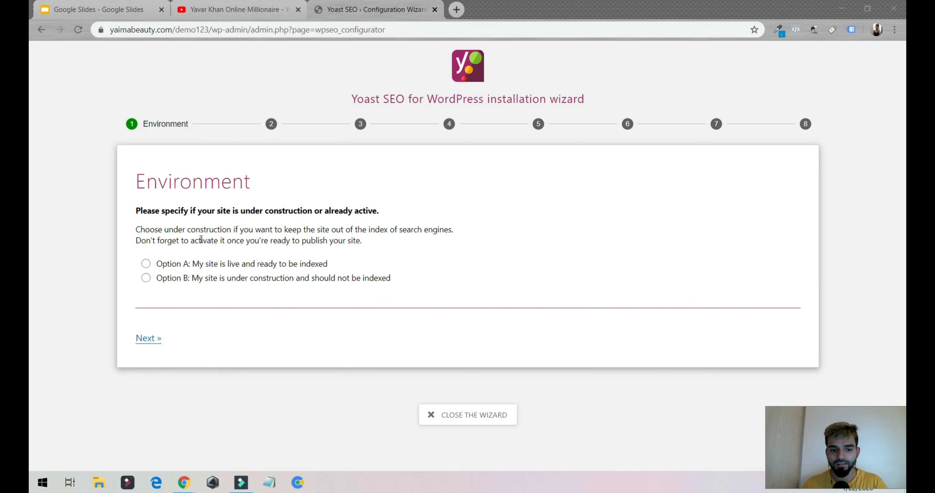
# Set the environment to "Option A: My site is live and ready to be indexed" and the site type to "A blog"
pyautogui.click(147, 265)
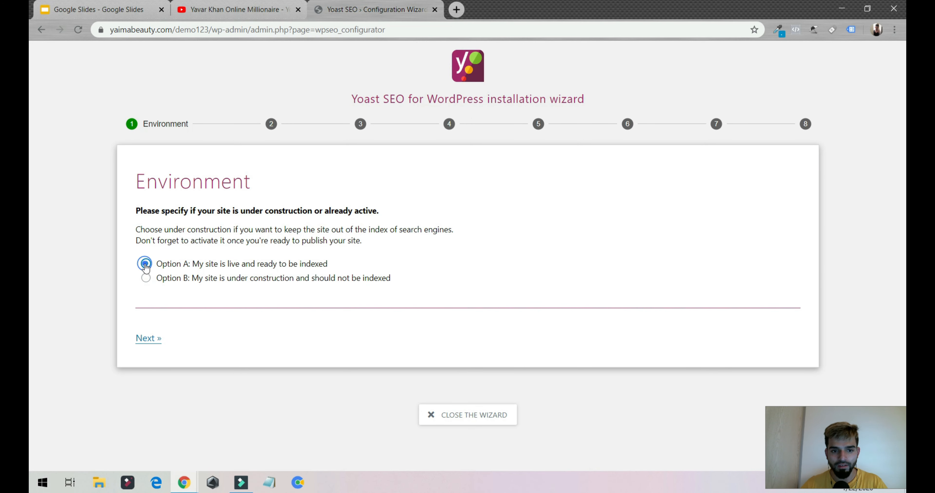
pyautogui.click(160, 345)
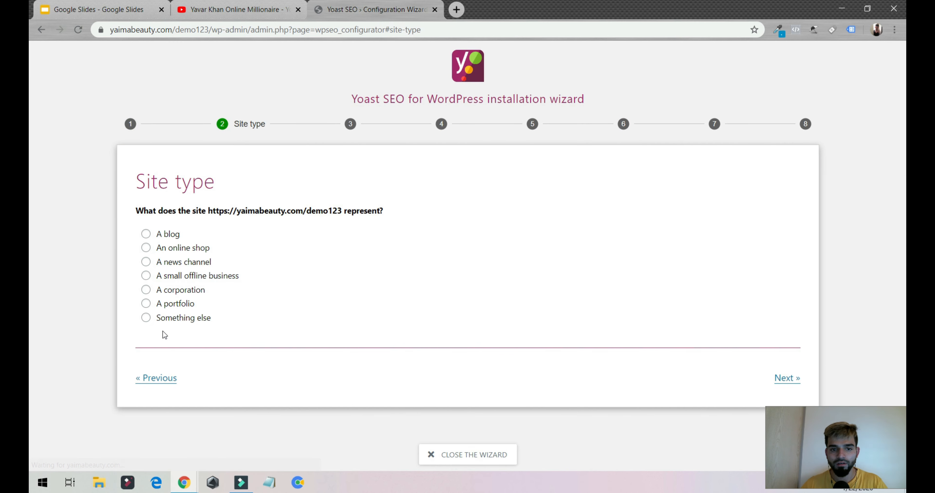
pyautogui.click(170, 235)
pyautogui.click(784, 375)
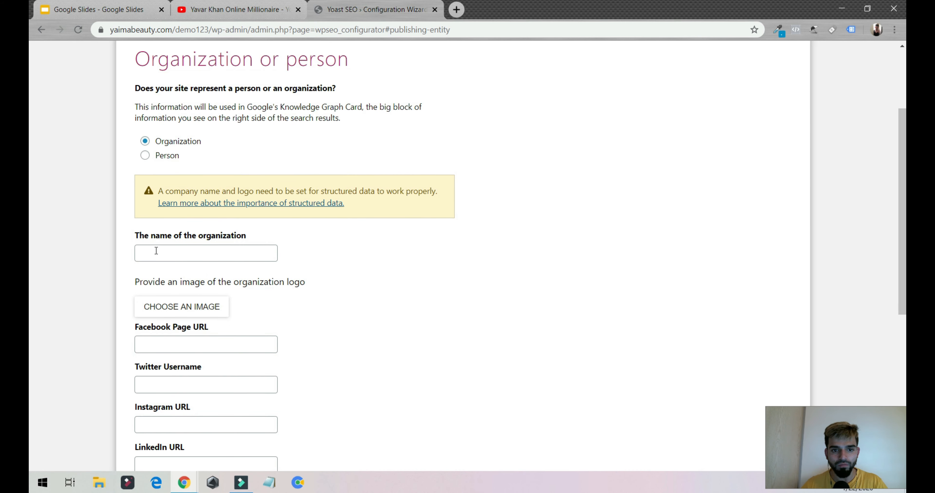
# Specify that the site represents a person, choose the site owner's user account and continue to search engine visibility
pyautogui.click(145, 156)
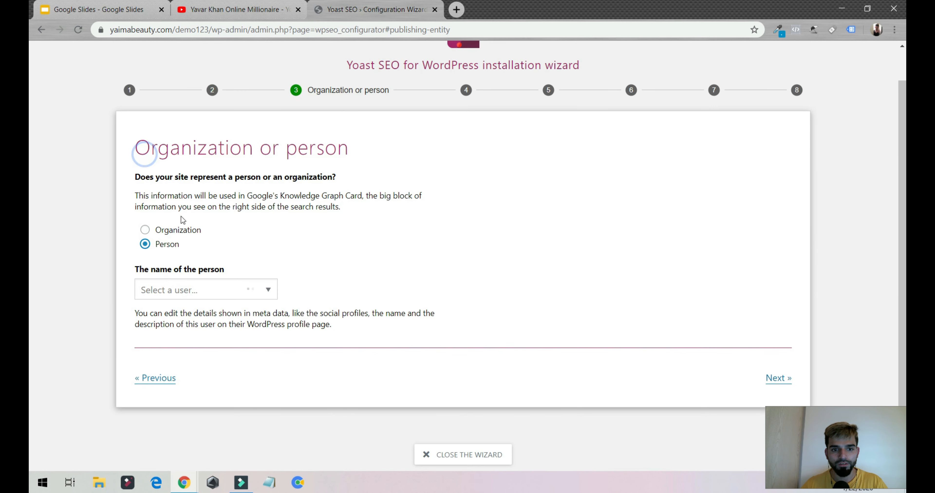
pyautogui.click(191, 295)
pyautogui.click(199, 313)
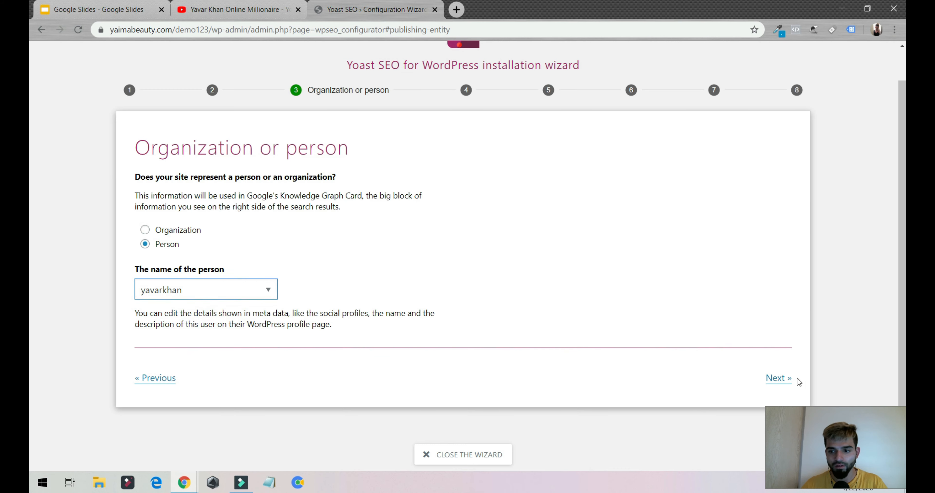
pyautogui.click(789, 380)
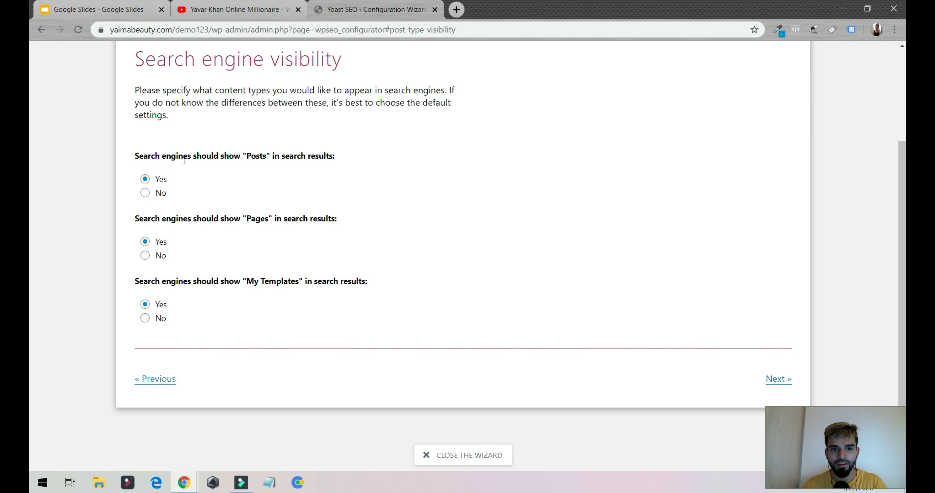
# Accept the default search engine visibility, multiple authors and title settings, continuing to the Continue learning page
pyautogui.click(781, 380)
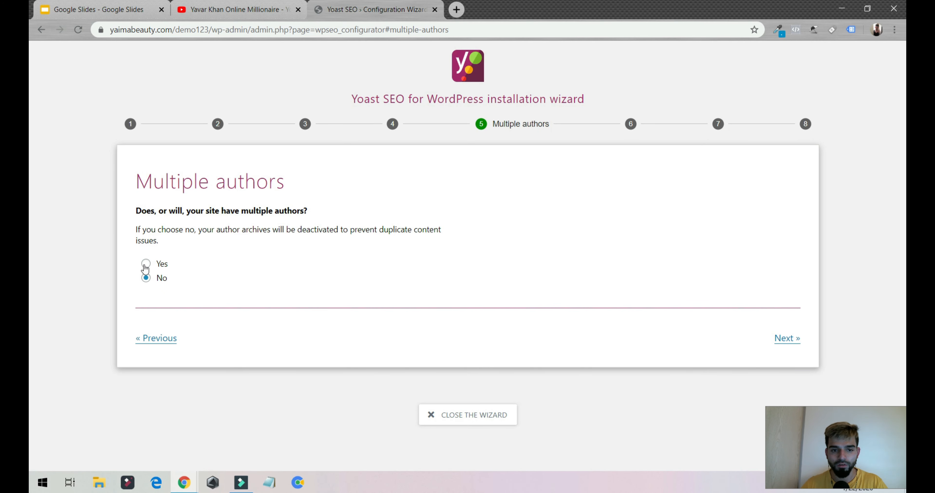
pyautogui.click(788, 339)
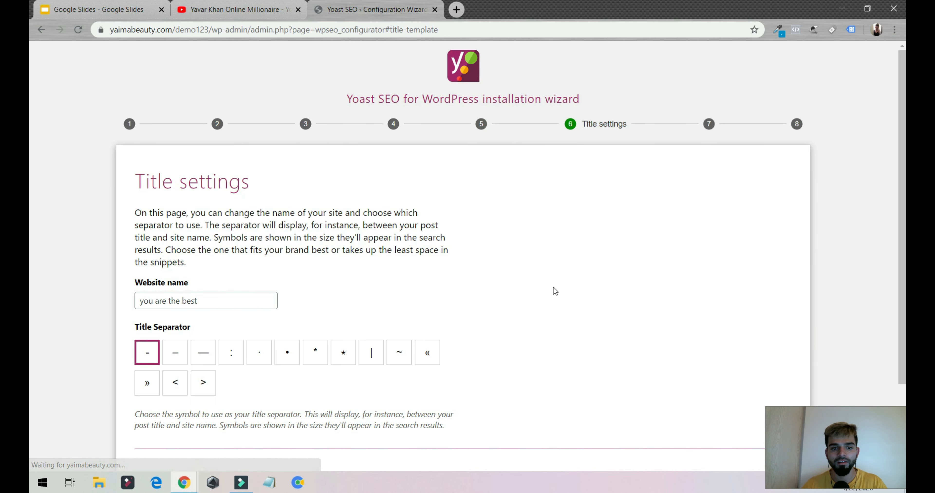
pyautogui.moveTo(217, 298); pyautogui.dragTo(130, 301)
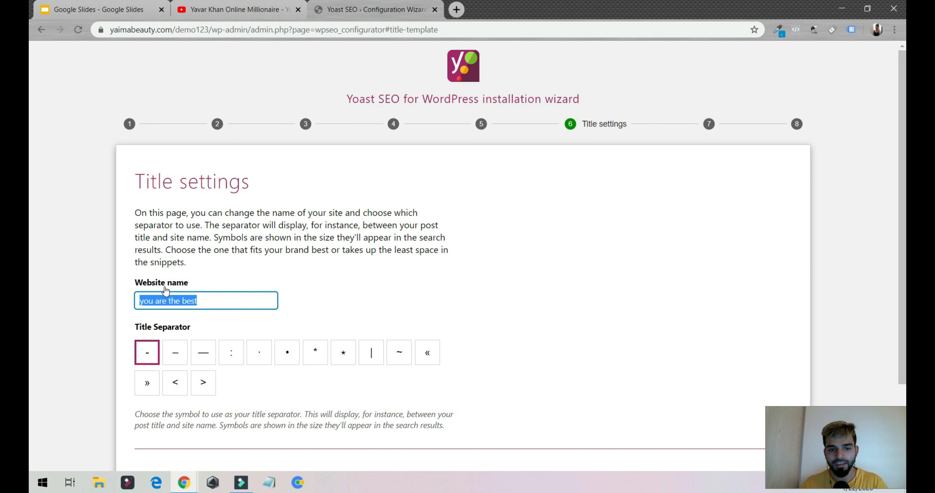
pyautogui.scroll(-3, 167, 254)
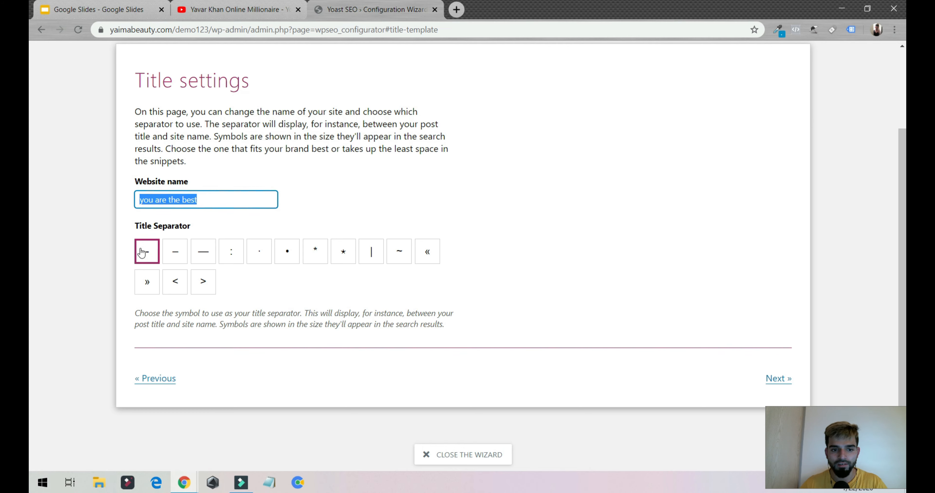
pyautogui.click(779, 379)
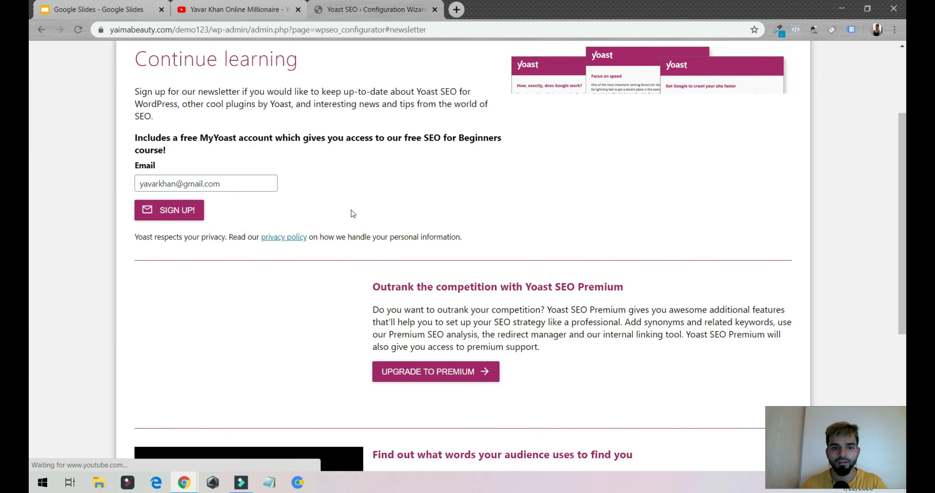
# Skip the newsletter sign-up and premium offers, then finish and close the configuration wizard
pyautogui.scroll(-6, 705, 331)
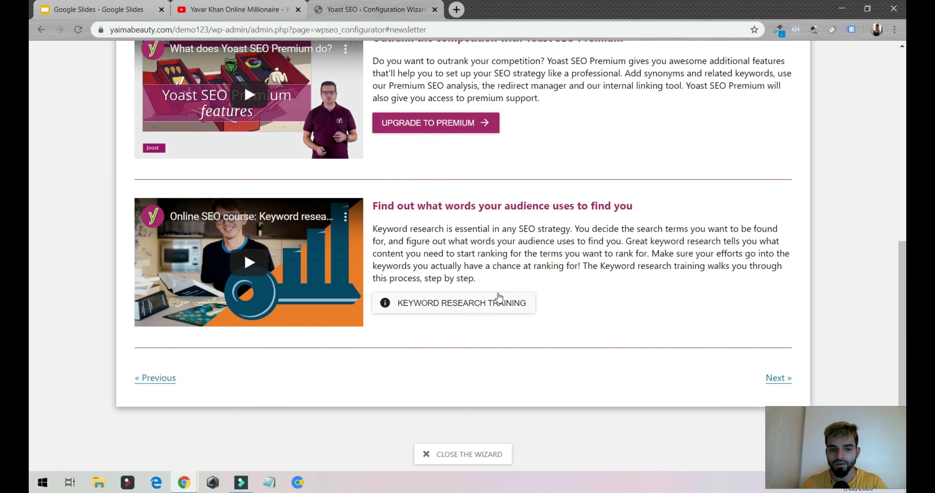
pyautogui.scroll(3, 434, 259)
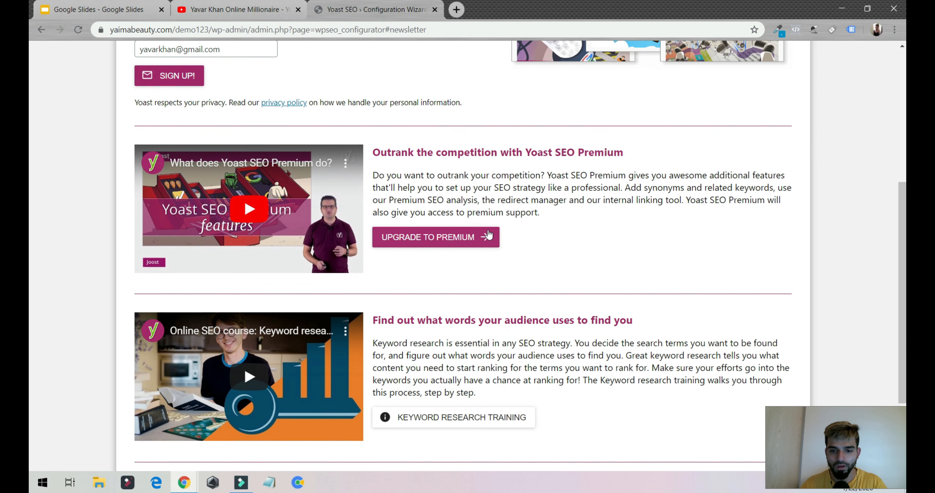
pyautogui.scroll(-3, 309, 223)
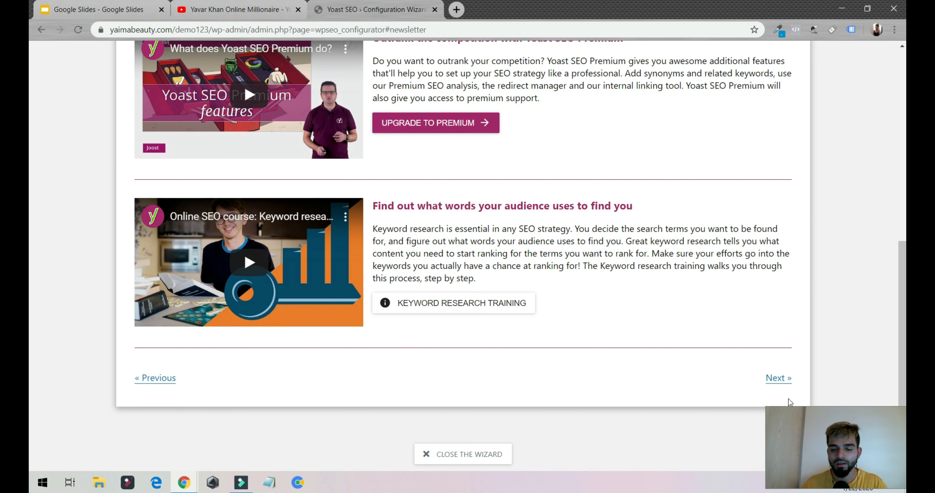
pyautogui.click(779, 386)
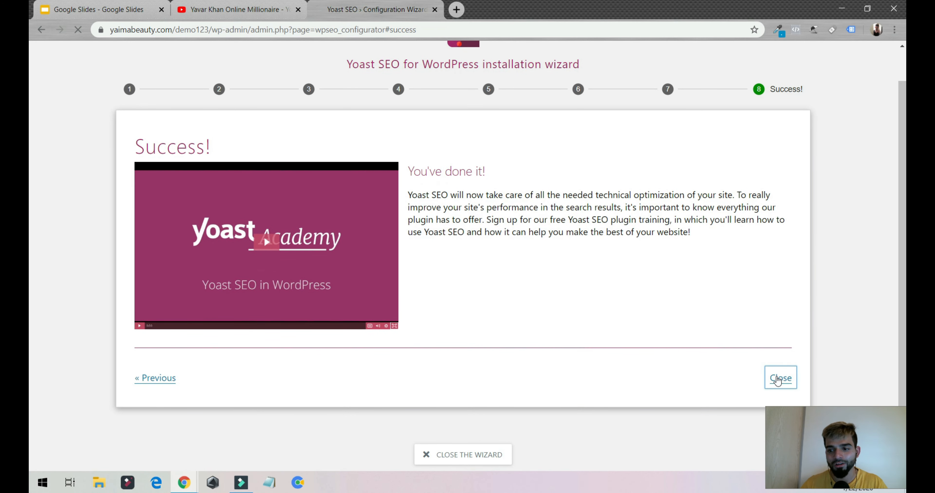
pyautogui.click(778, 379)
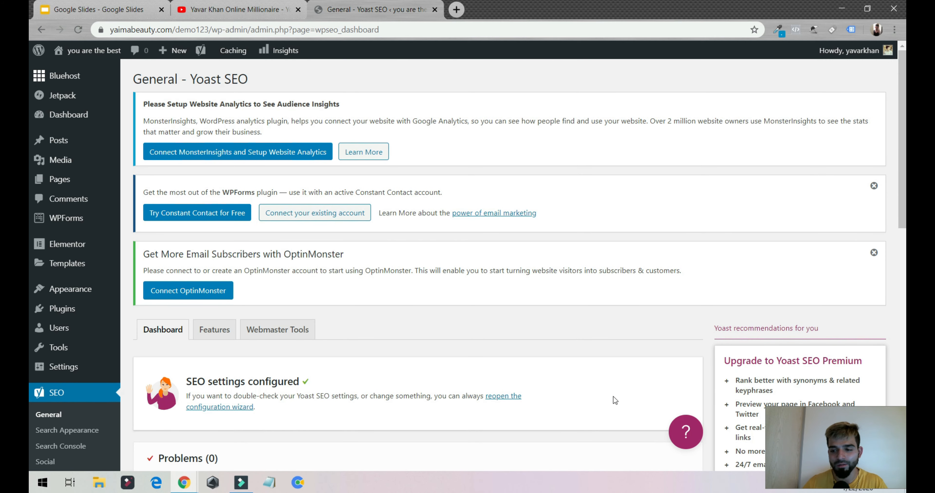
# Review the problems and notifications on the Yoast SEO dashboard, then open the Webmaster Tools verification settings
pyautogui.scroll(-5, 449, 382)
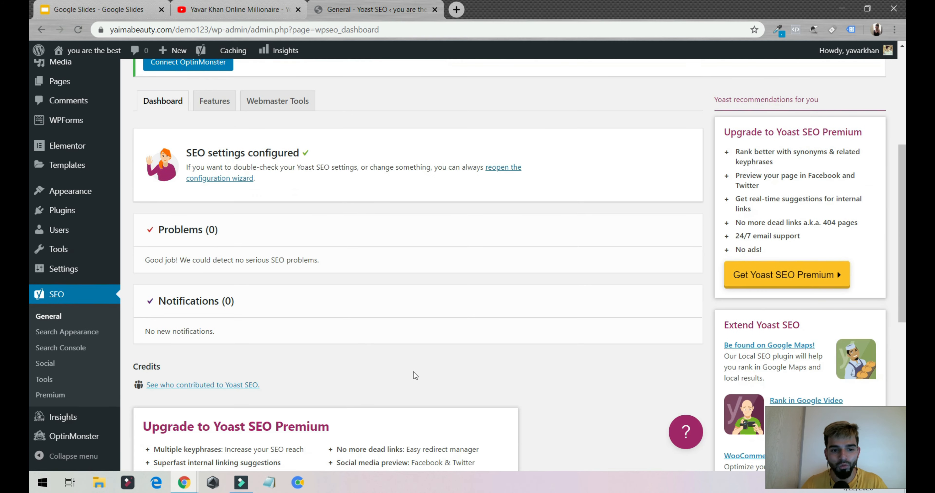
pyautogui.scroll(5, 358, 343)
pyautogui.scroll(-5, 270, 333)
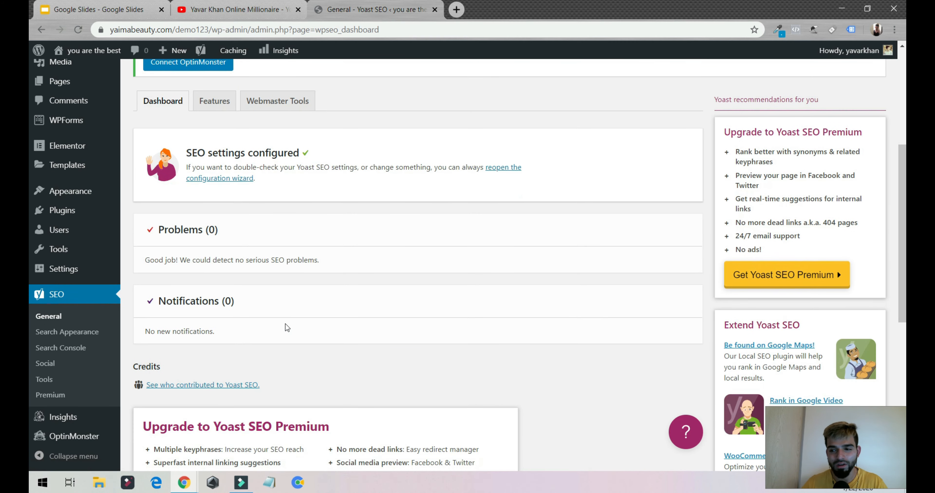
pyautogui.scroll(1, 285, 324)
pyautogui.scroll(4, 285, 324)
pyautogui.click(278, 331)
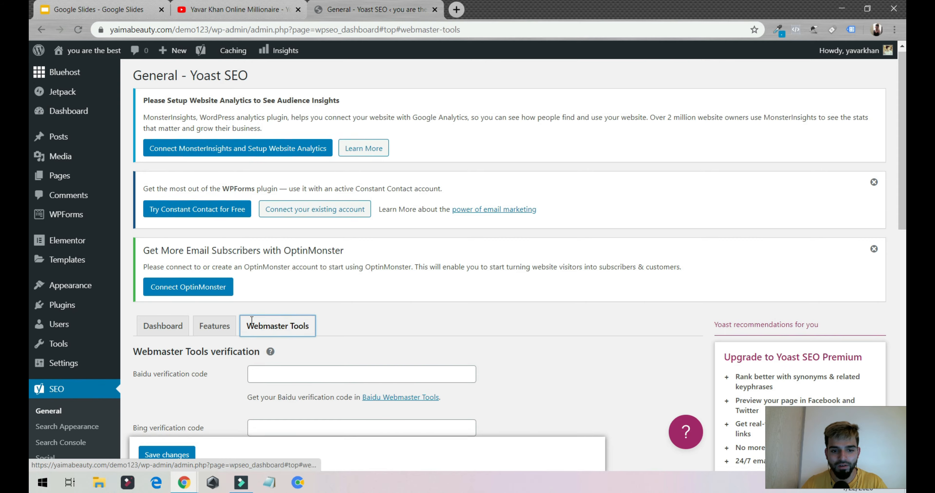
# Open the Yoast SEO Features settings, show the XML sitemaps help and view the site's XML sitemap
pyautogui.scroll(-5, 216, 256)
pyautogui.click(162, 101)
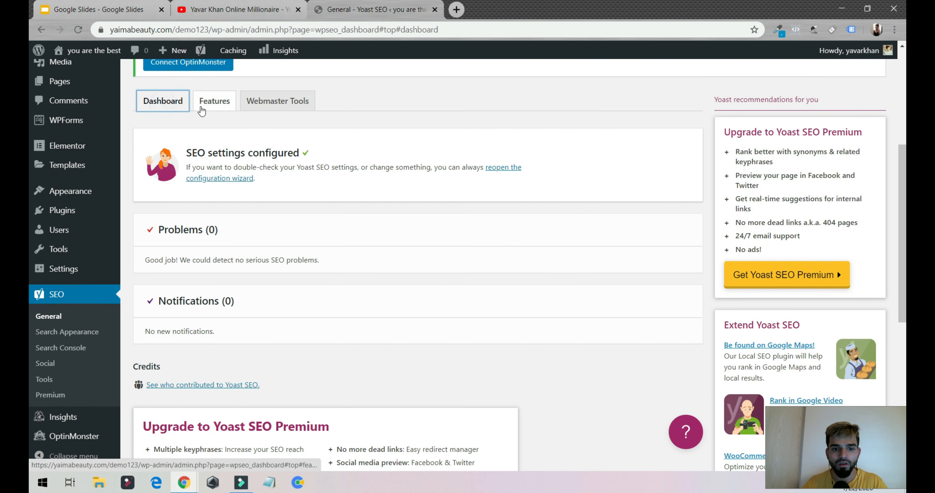
pyautogui.click(211, 106)
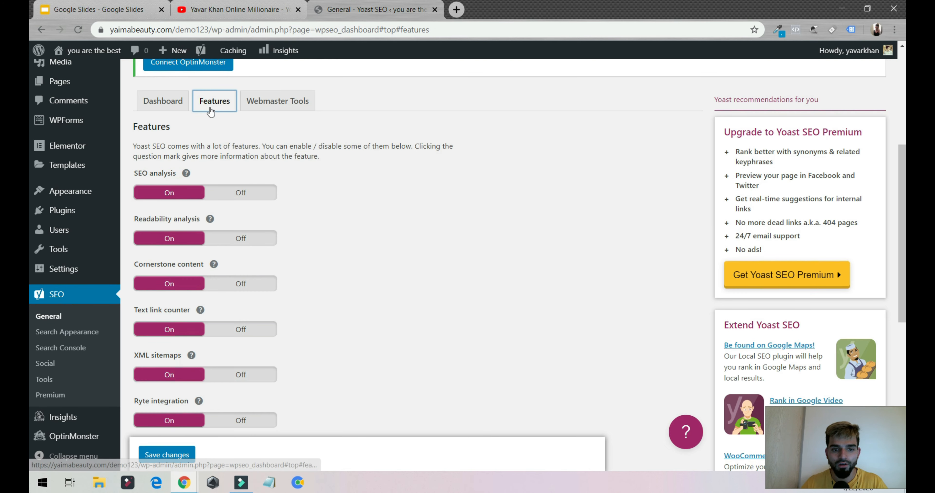
pyautogui.click(192, 356)
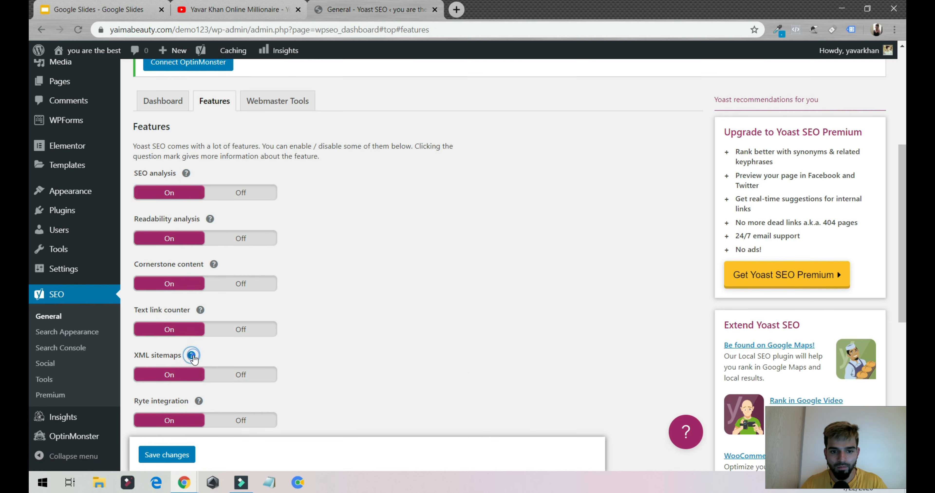
pyautogui.scroll(-3, 210, 318)
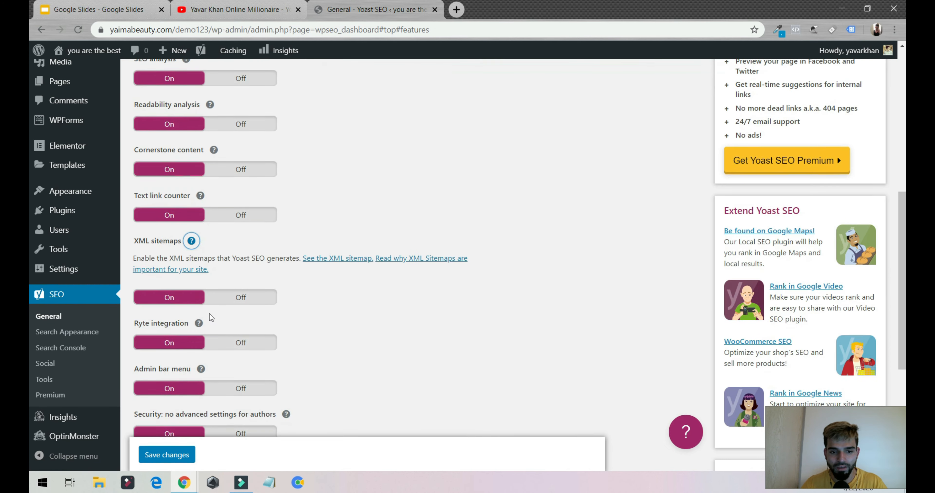
pyautogui.scroll(-4, 202, 94)
pyautogui.scroll(4, 294, 209)
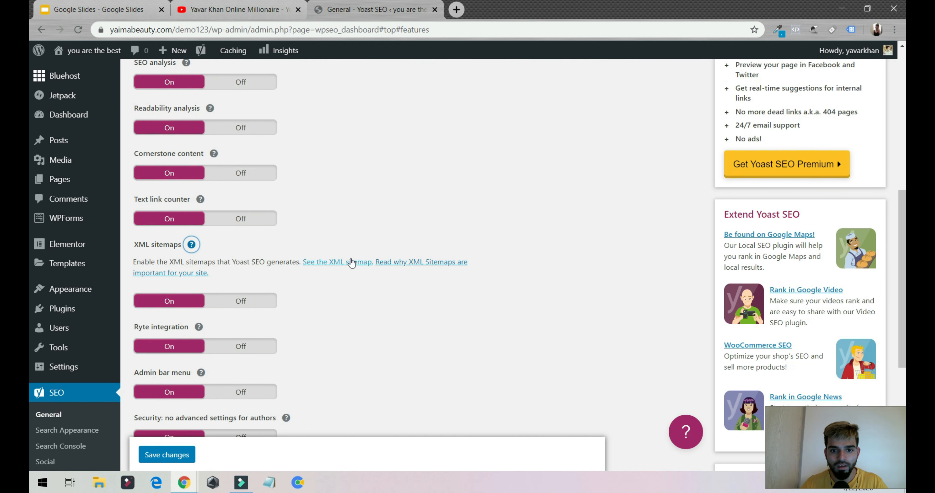
pyautogui.click(352, 262)
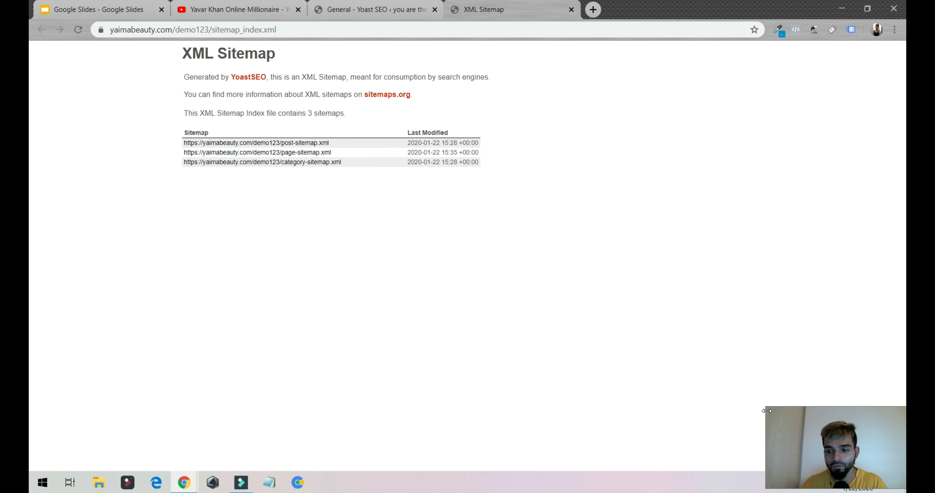
# Examine the XML sitemap page and select the sitemap_index.xml part of its address
pyautogui.moveTo(767, 411); pyautogui.dragTo(730, 409)
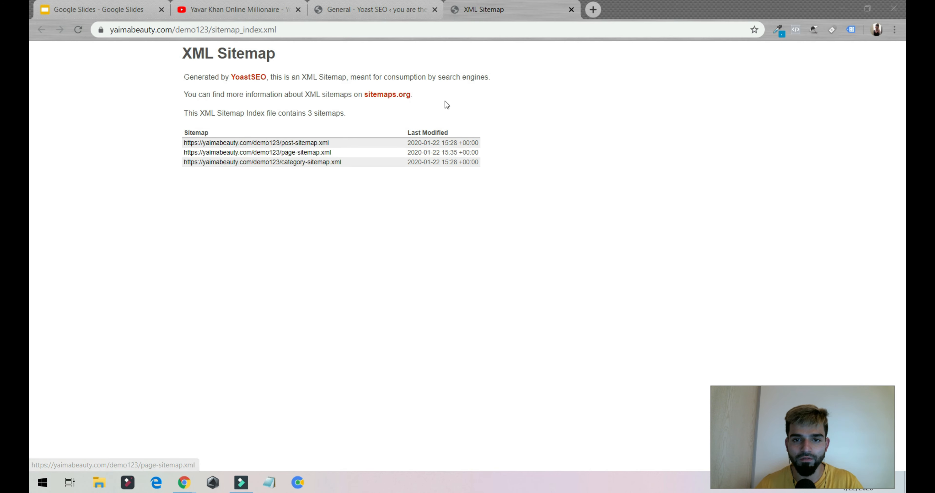
pyautogui.click(352, 7)
pyautogui.scroll(4, 378, 137)
pyautogui.click(493, 3)
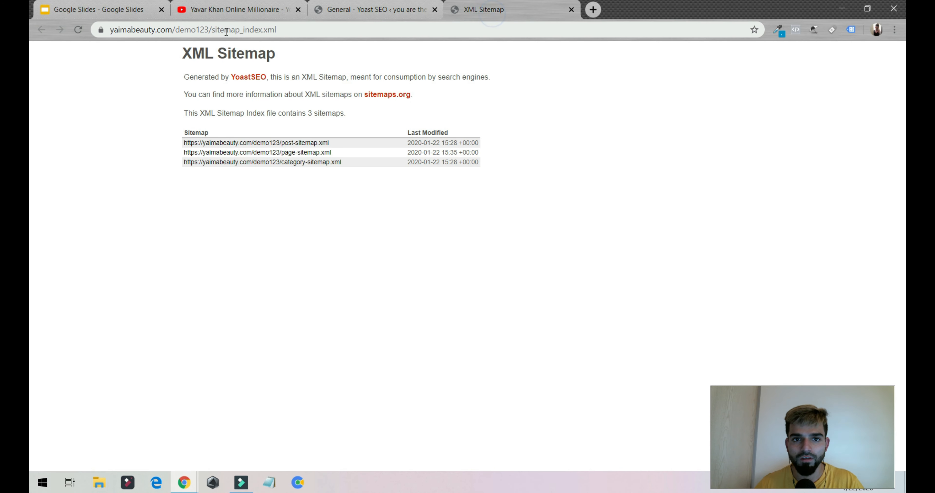
pyautogui.moveTo(216, 30); pyautogui.dragTo(302, 30)
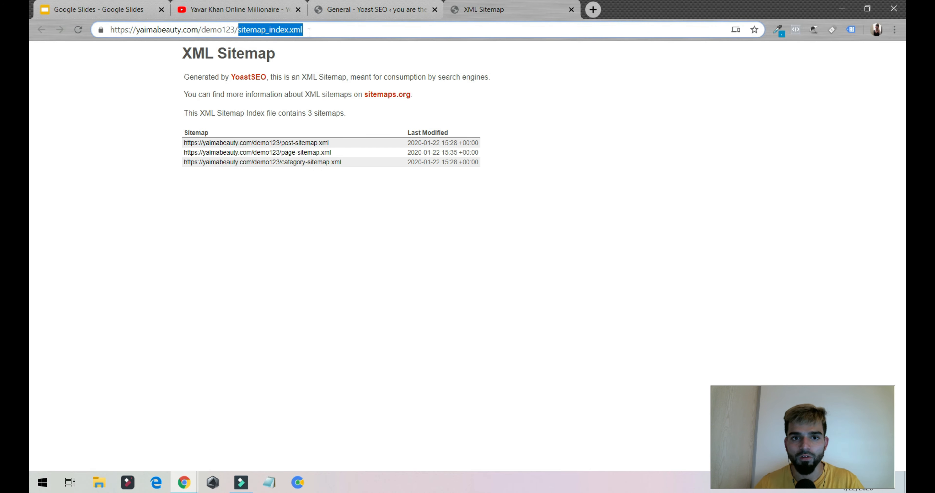
# Open Google's site verification page from the Yoast Webmaster Tools settings, choose the HTML tag method and copy its meta tag
pyautogui.click(380, 8)
pyautogui.scroll(-2, 383, 181)
pyautogui.scroll(-3, 320, 225)
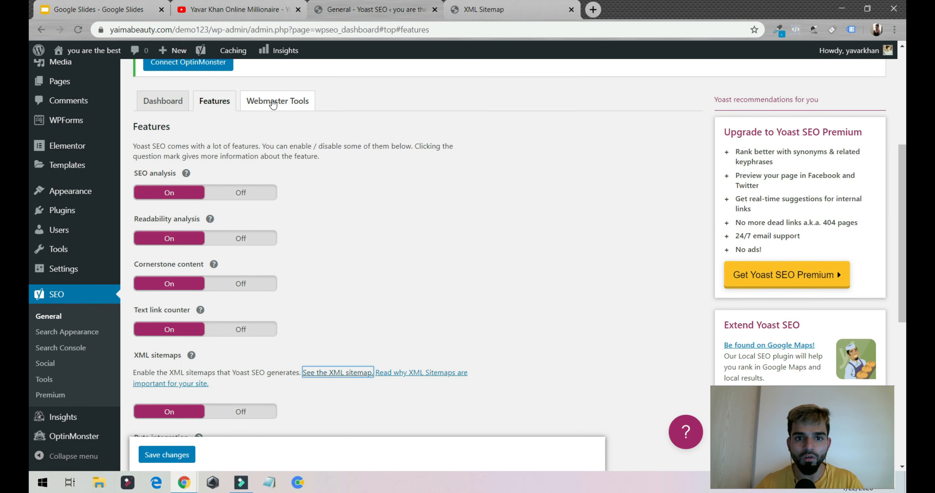
pyautogui.click(278, 101)
pyautogui.click(419, 284)
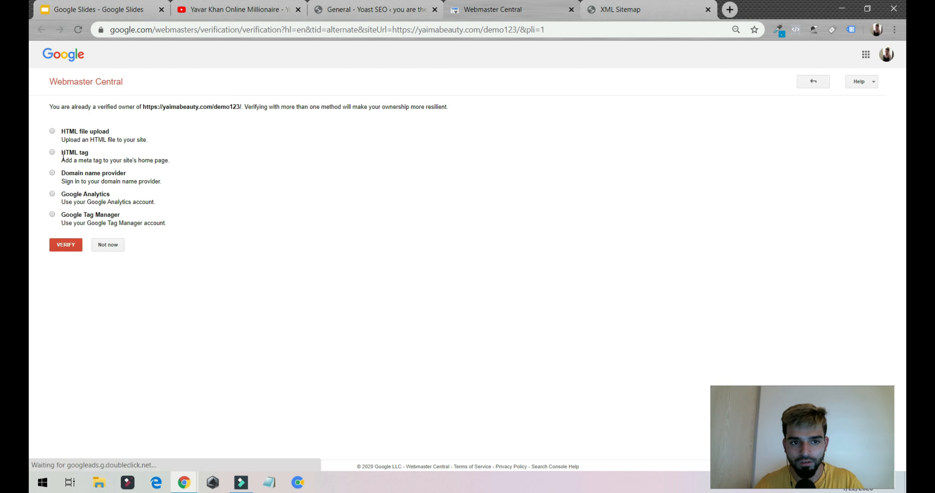
pyautogui.click(52, 154)
pyautogui.click(372, 202)
pyautogui.hotkey('ctrl', 'c')
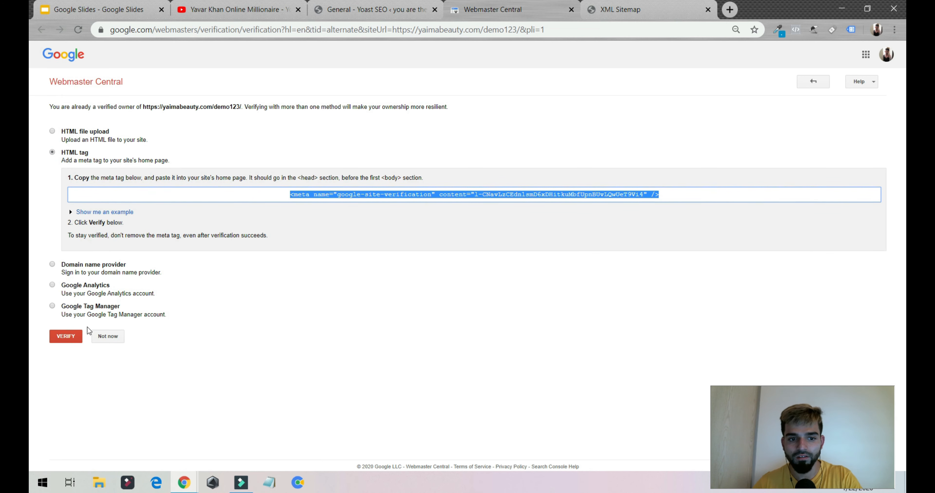
# Paste the copied meta tag as the Google verification code in Yoast's Webmaster Tools settings and try to save the changes
pyautogui.click(377, 8)
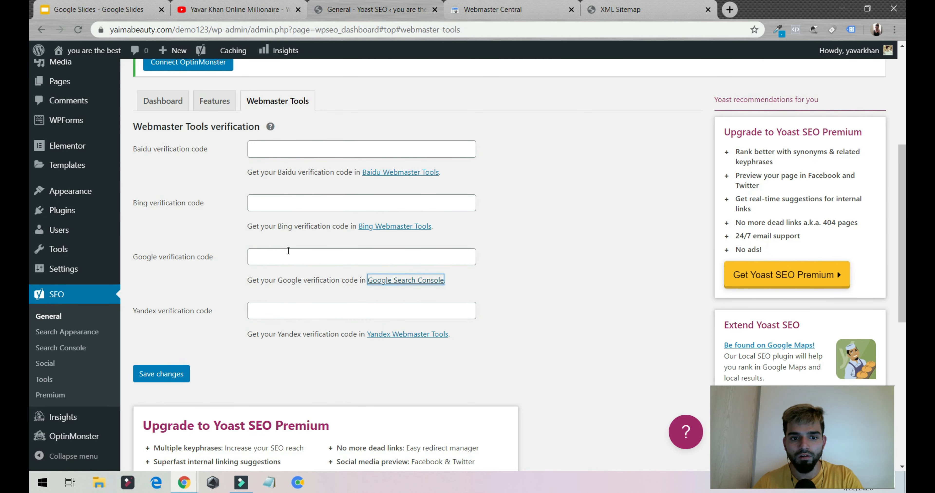
pyautogui.click(288, 251)
pyautogui.hotkey('ctrl', 'v')
pyautogui.click(158, 375)
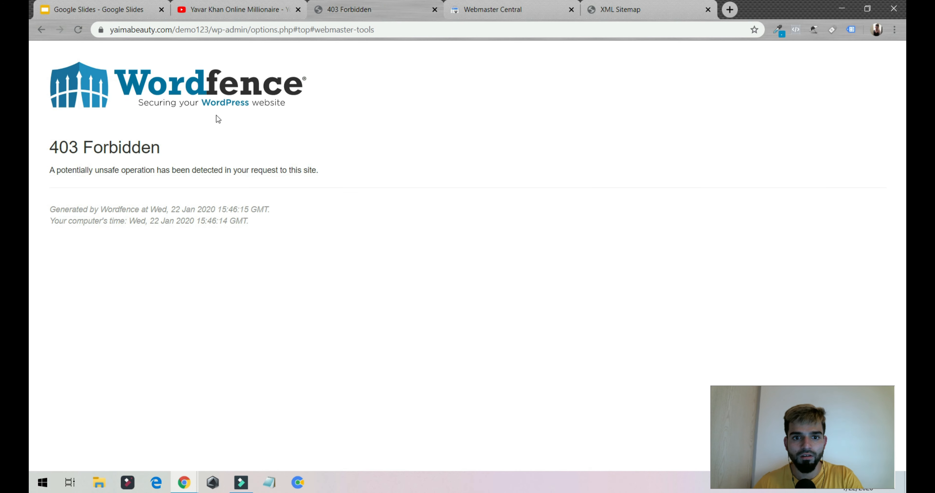
# Try resubmitting the form and saving the full meta tag again, returning to the Webmaster Tools settings
pyautogui.click(81, 32)
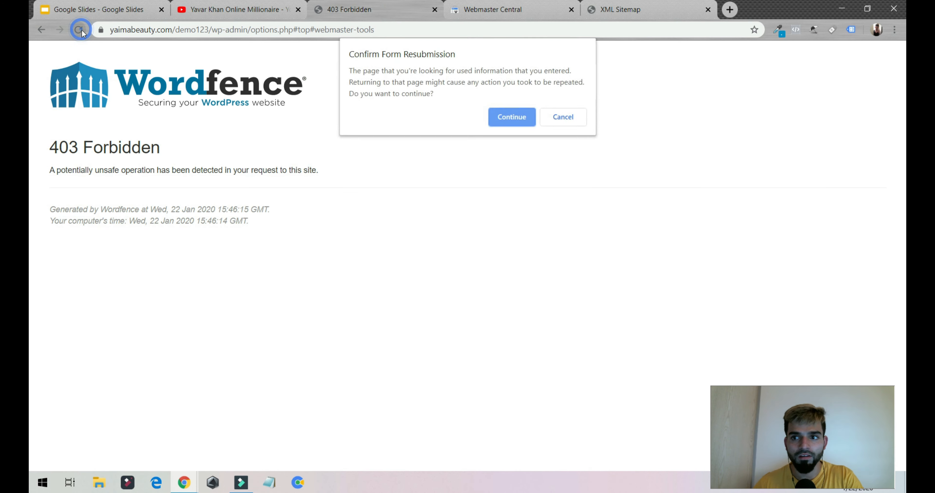
pyautogui.click(509, 120)
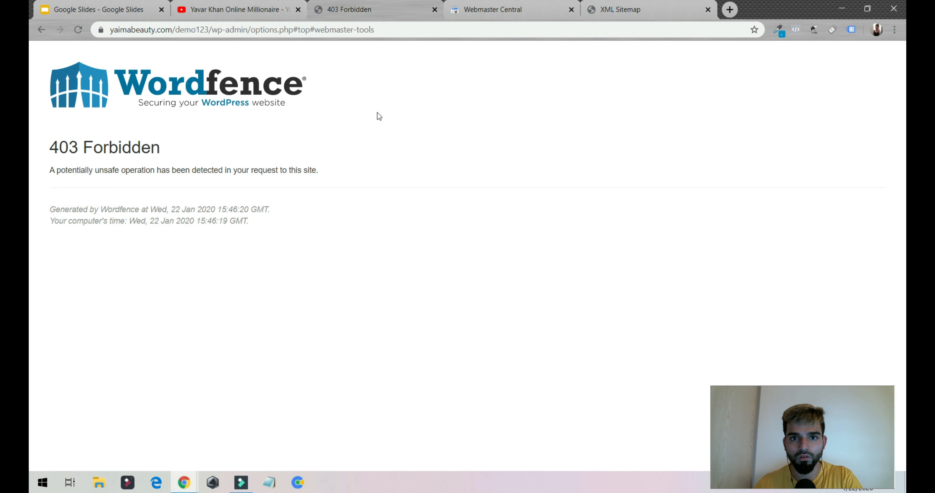
pyautogui.click(41, 30)
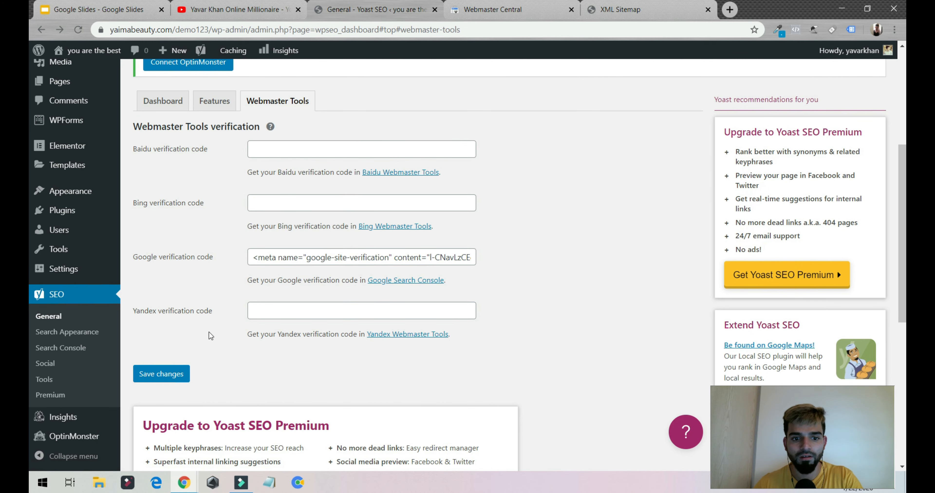
pyautogui.click(175, 373)
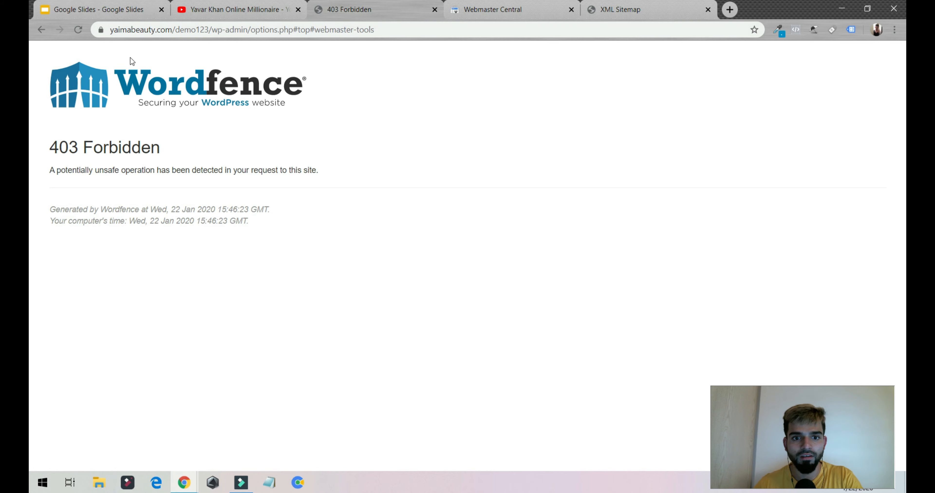
pyautogui.click(41, 29)
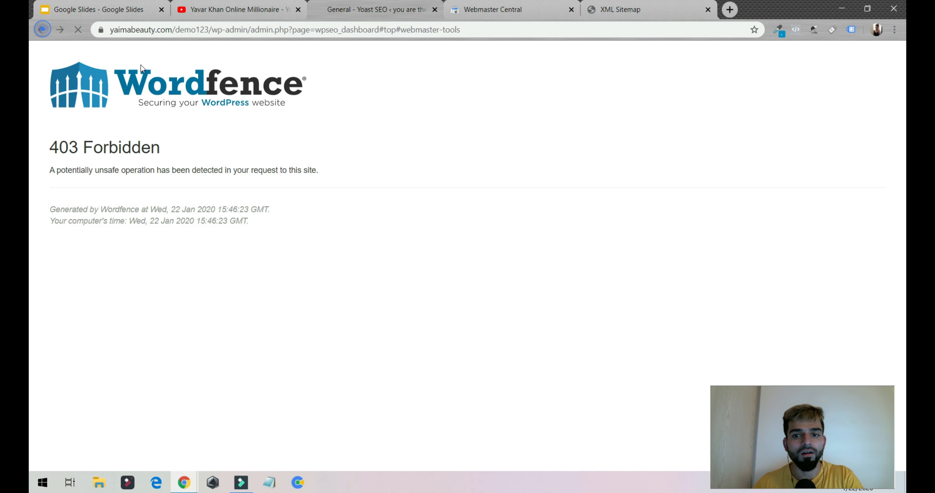
# Trim the Google verification code entry to only the meta tag's content value and save the settings
pyautogui.moveTo(432, 257); pyautogui.dragTo(55, 190)
pyautogui.press('BackSpace')
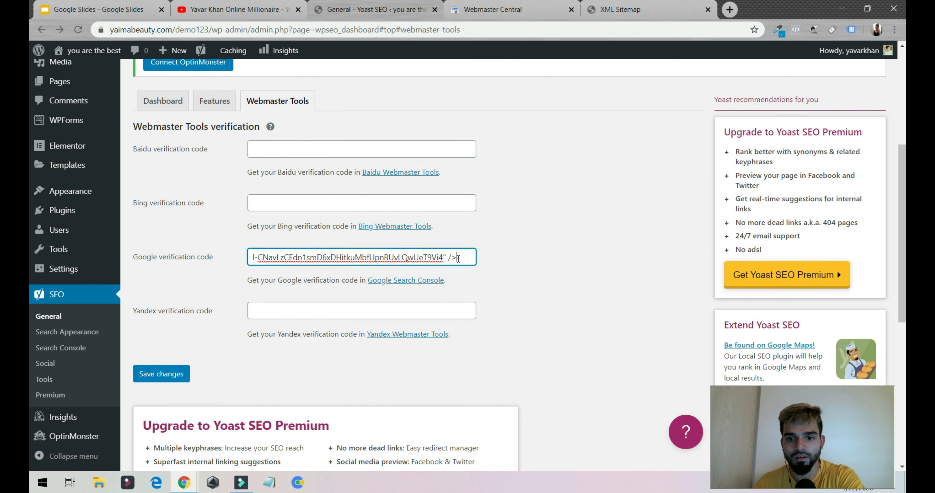
pyautogui.moveTo(459, 258); pyautogui.dragTo(443, 258)
pyautogui.press('BackSpace')
pyautogui.press('Return')
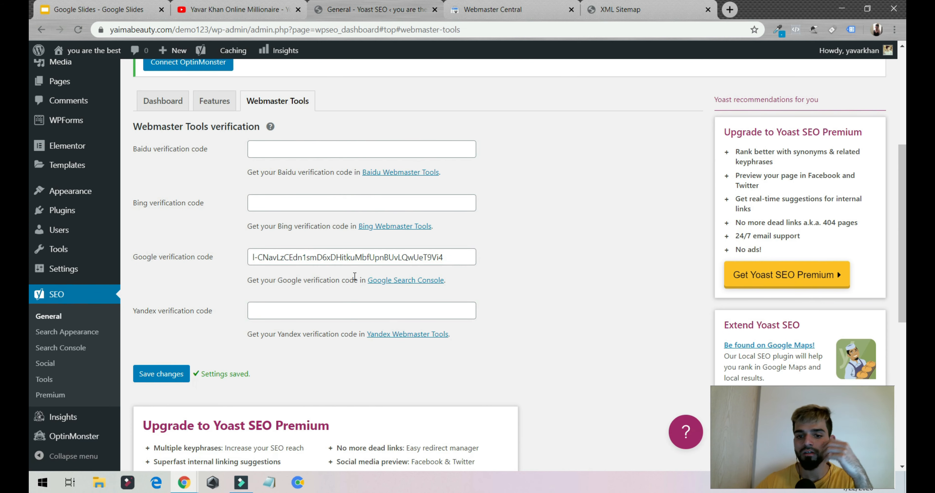
pyautogui.moveTo(455, 261); pyautogui.dragTo(202, 242)
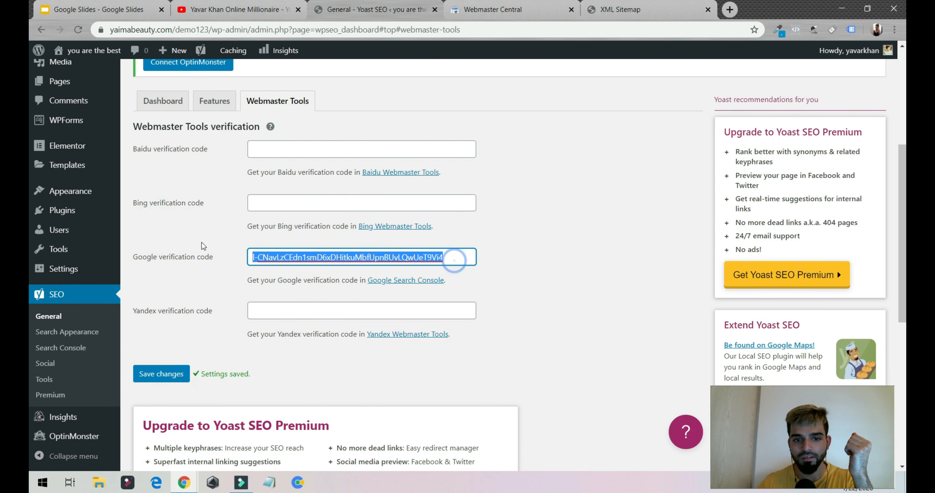
pyautogui.click(170, 370)
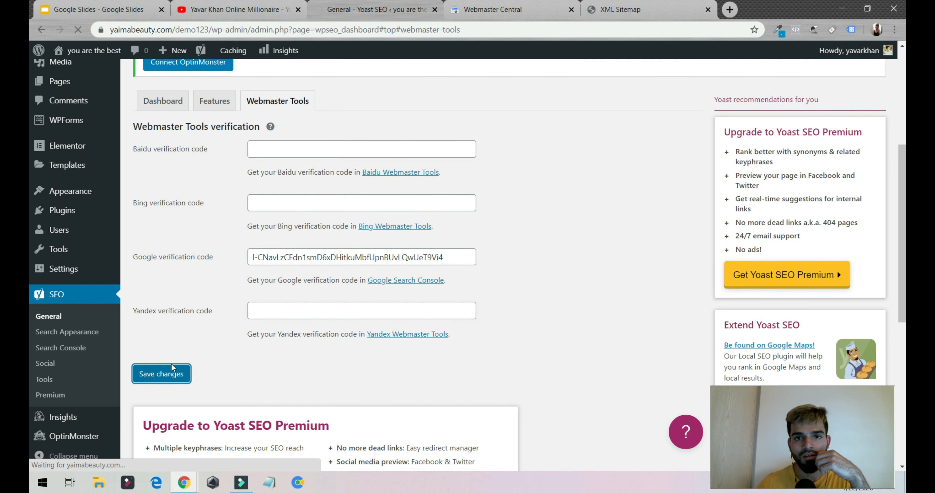
# Switch to Webmaster Central and verify ownership of the site with the HTML tag method
pyautogui.scroll(-8, 301, 355)
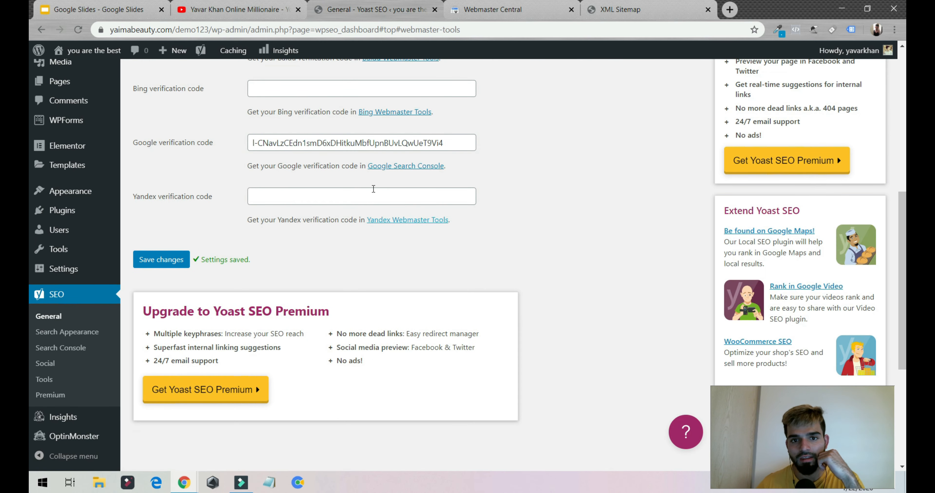
pyautogui.click(490, 9)
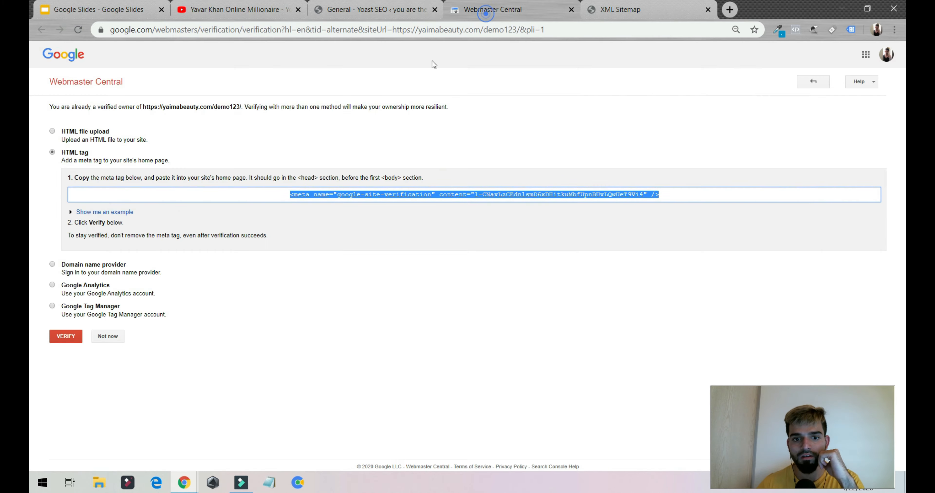
pyautogui.click(68, 338)
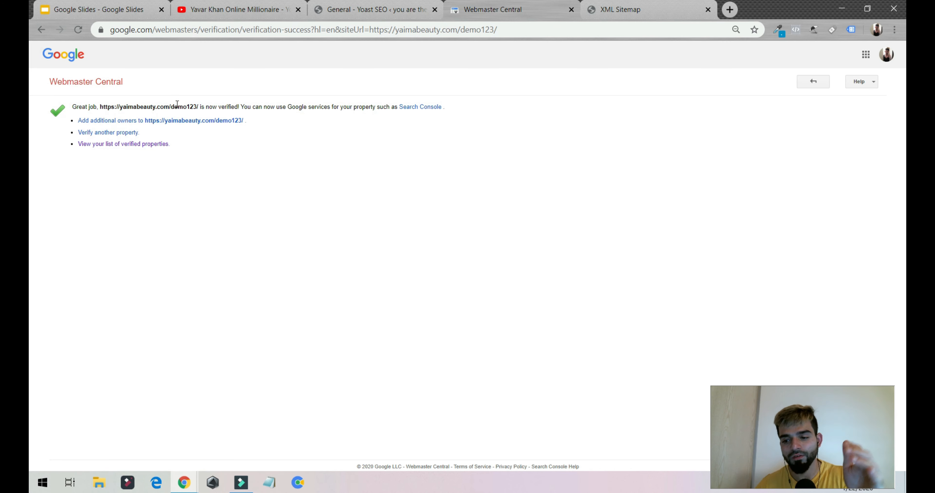
# Return to the WordPress admin and create a new post
pyautogui.click(368, 8)
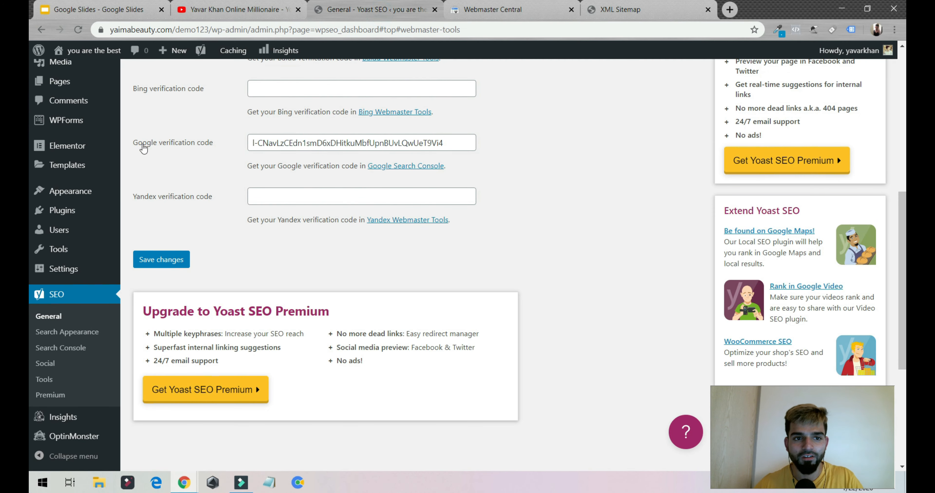
pyautogui.scroll(10, 125, 147)
pyautogui.moveTo(165, 54)
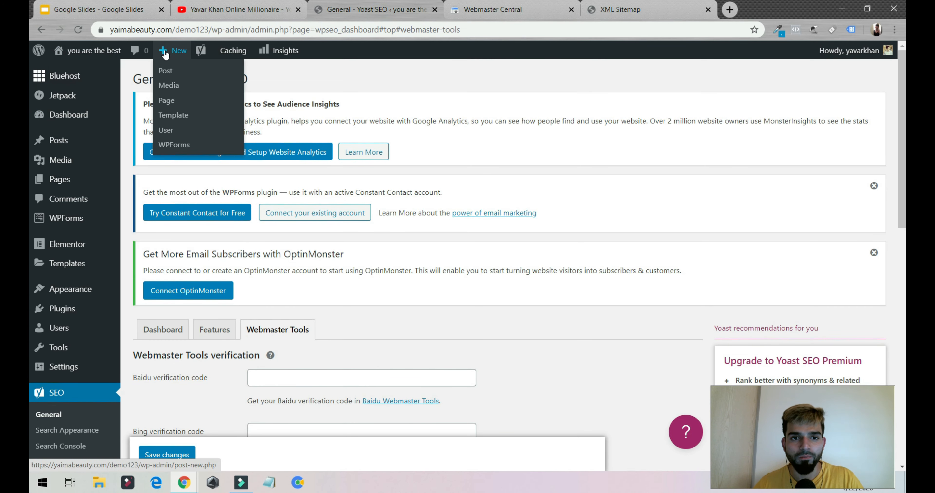
pyautogui.click(180, 74)
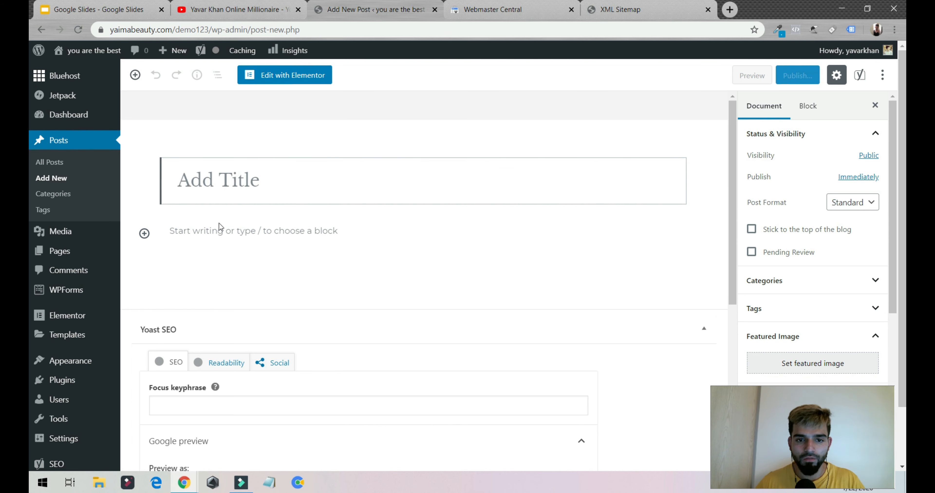
# Switch to the Webmaster Central page, go to google.com and search for "10 ways to monetize a website"
pyautogui.click(528, 4)
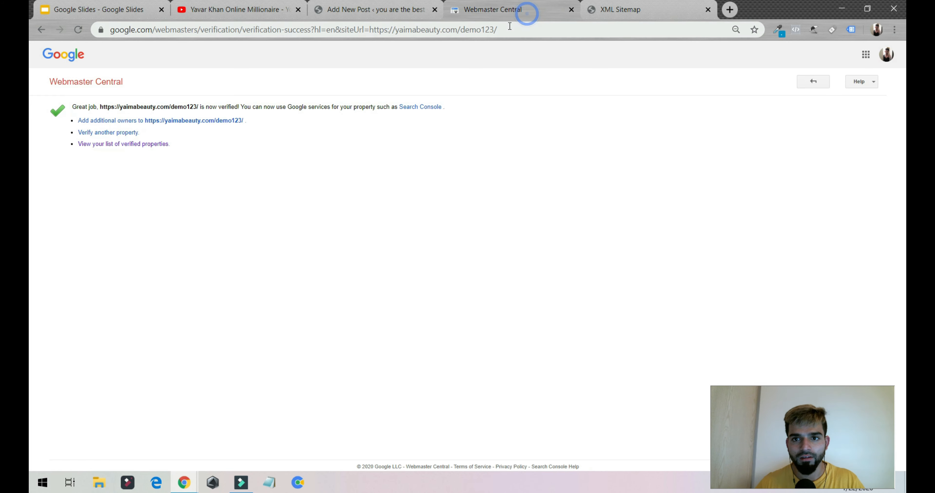
pyautogui.click(505, 30)
pyautogui.write('google.com')
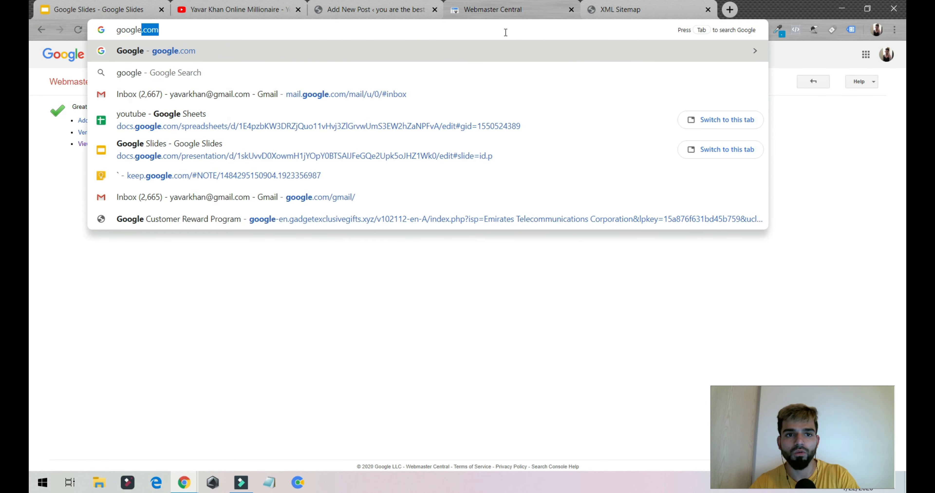
pyautogui.press('Return')
pyautogui.write('10')
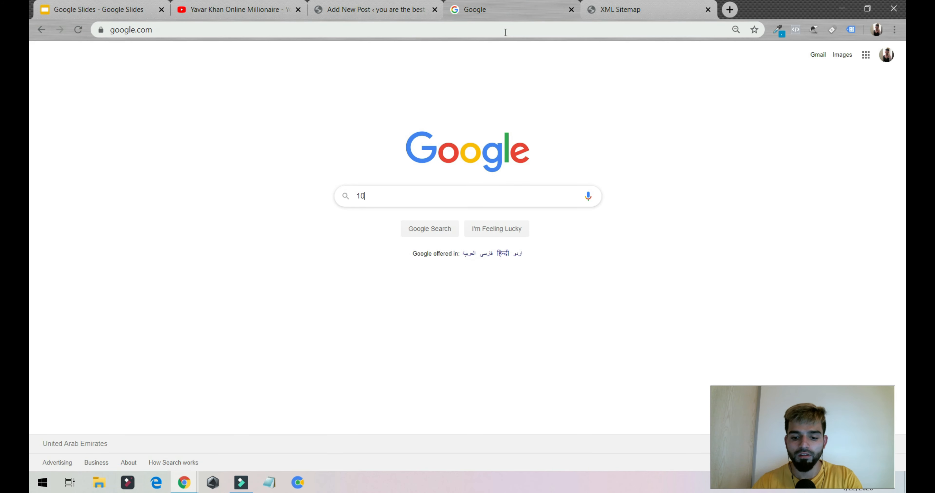
pyautogui.write(' ways ti')
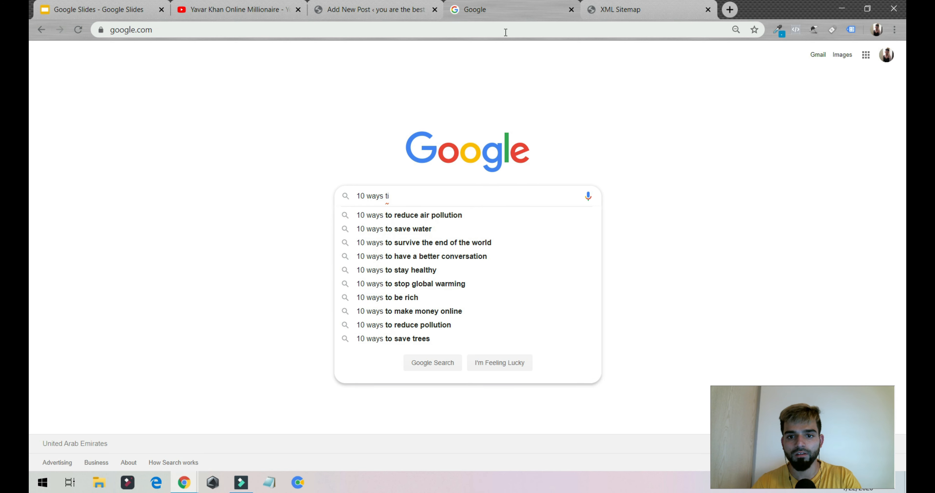
pyautogui.press('BackSpace')
pyautogui.write('o mo')
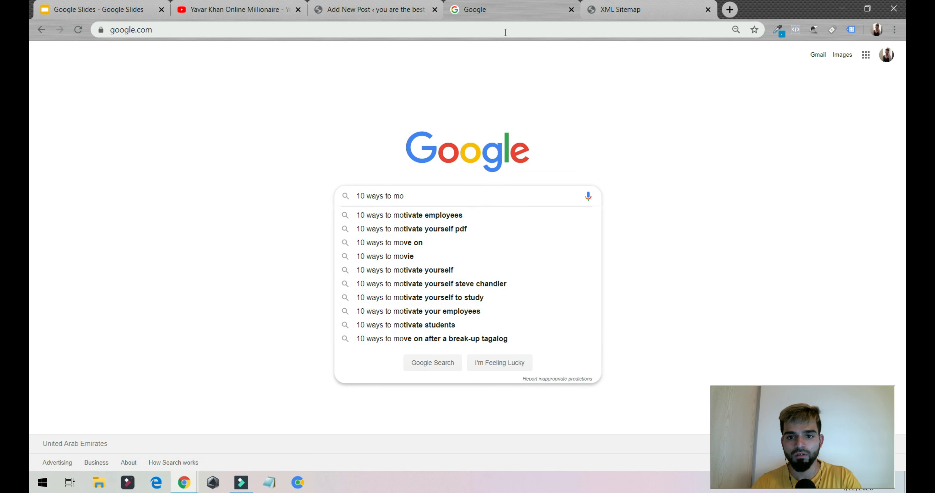
pyautogui.write('netize')
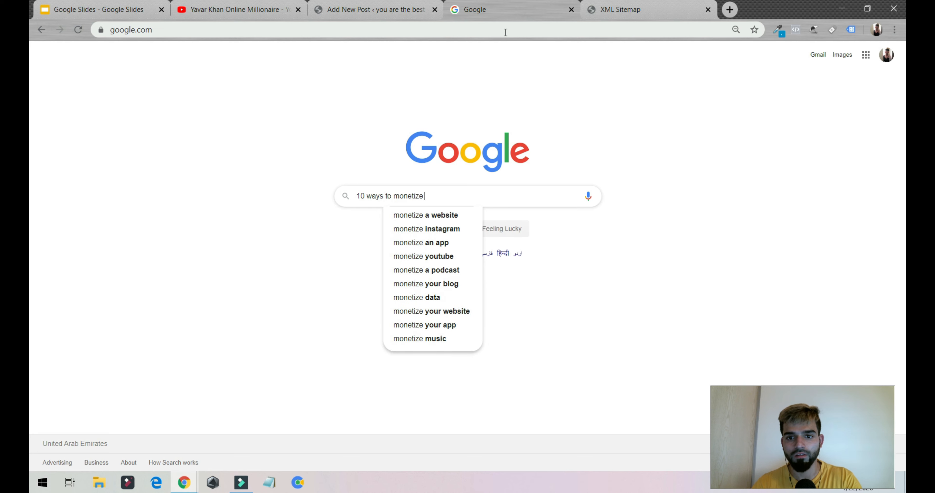
pyautogui.press('Down')
pyautogui.press('Return')
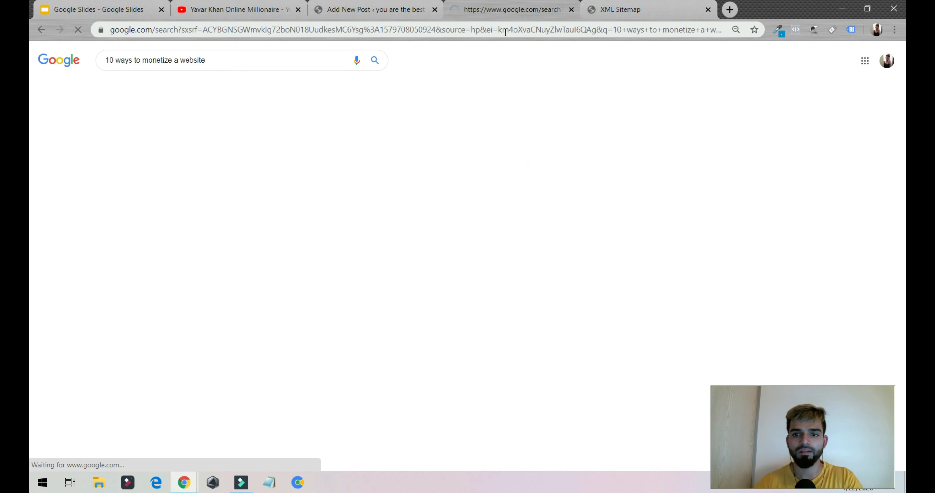
# Replace the XML sitemap page with a search for ubersuggest and open Neil Patel's free keyword tool from the results
pyautogui.click(653, 8)
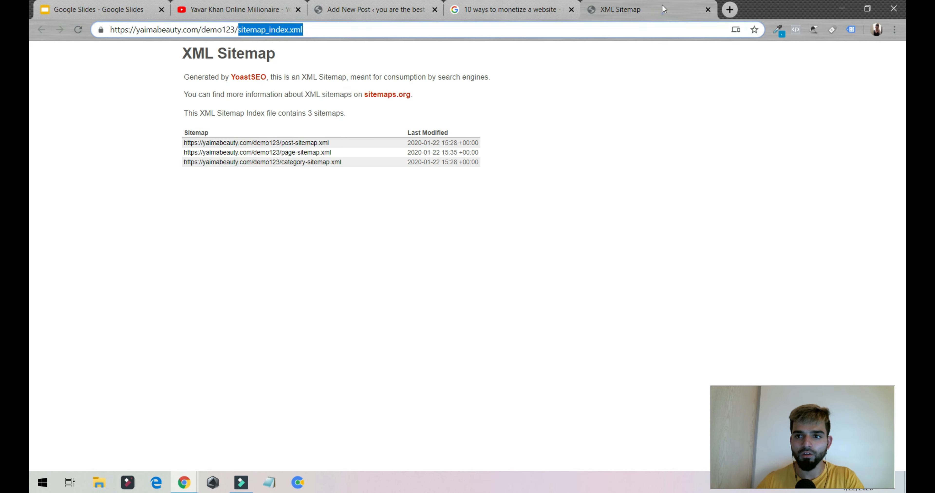
pyautogui.click(594, 31)
pyautogui.hotkey('ctrl', 'a')
pyautogui.write('uber')
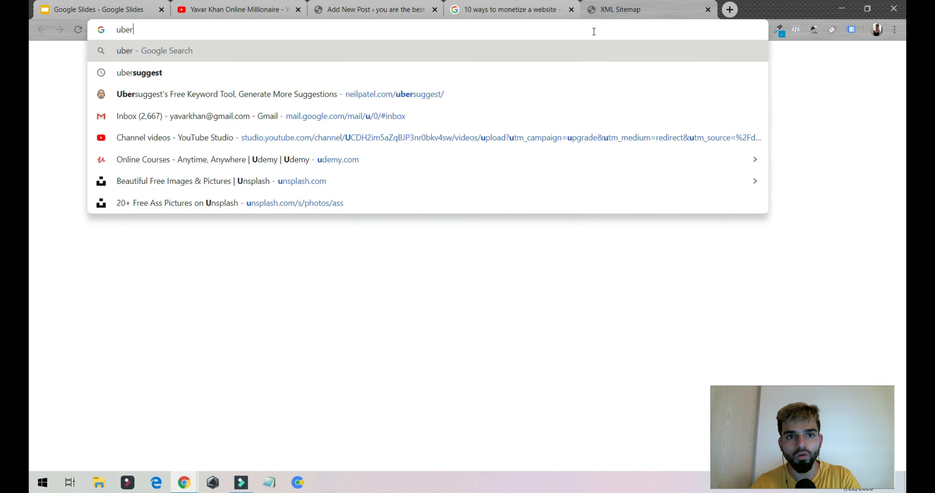
pyautogui.press('Down')
pyautogui.press('Return')
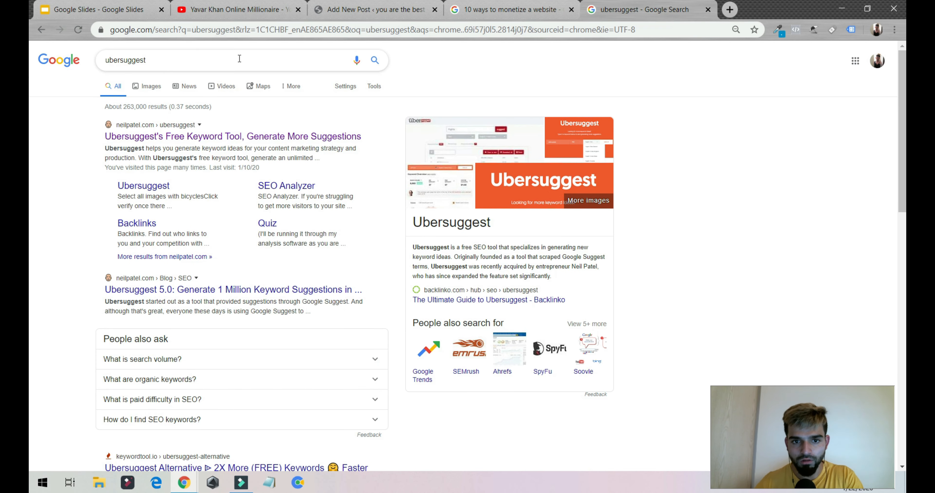
pyautogui.click(225, 137)
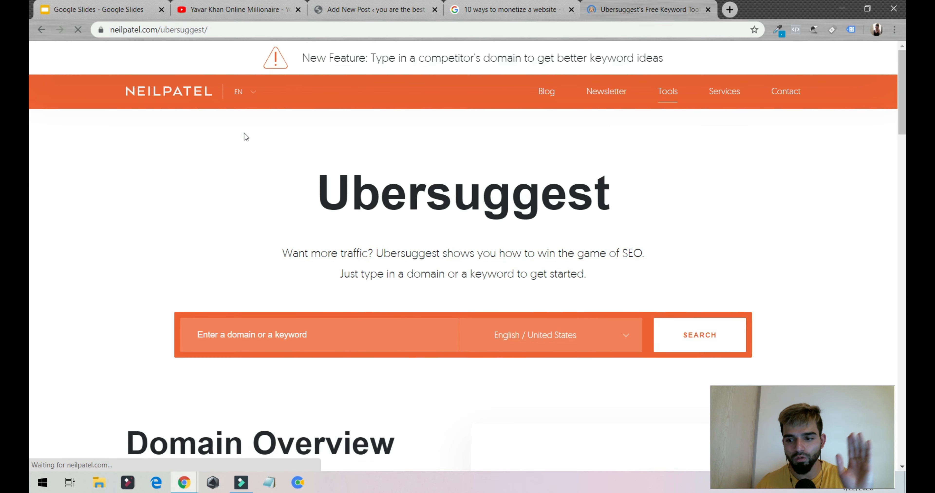
# Copy "monetize a website" from the Google search query and look it up as a keyword in Ubersuggest
pyautogui.click(508, 10)
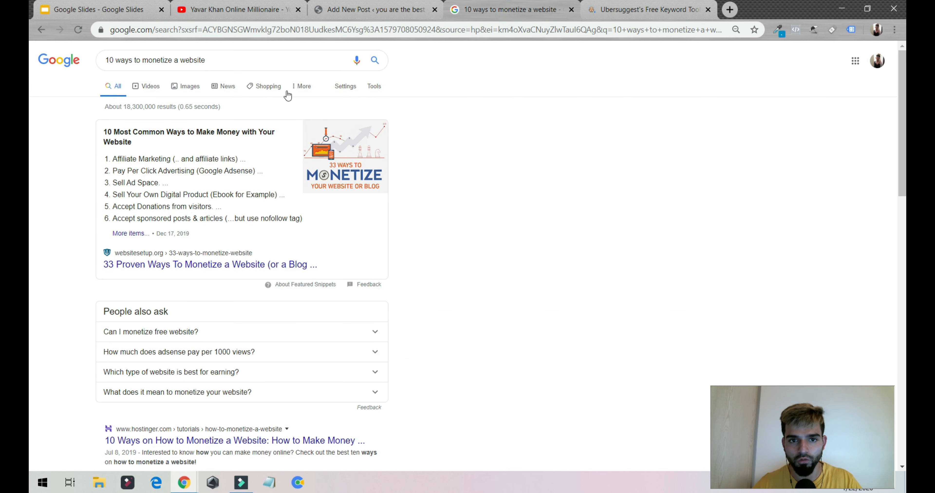
pyautogui.moveTo(144, 61); pyautogui.dragTo(269, 74)
pyautogui.hotkey('ctrl', 'c')
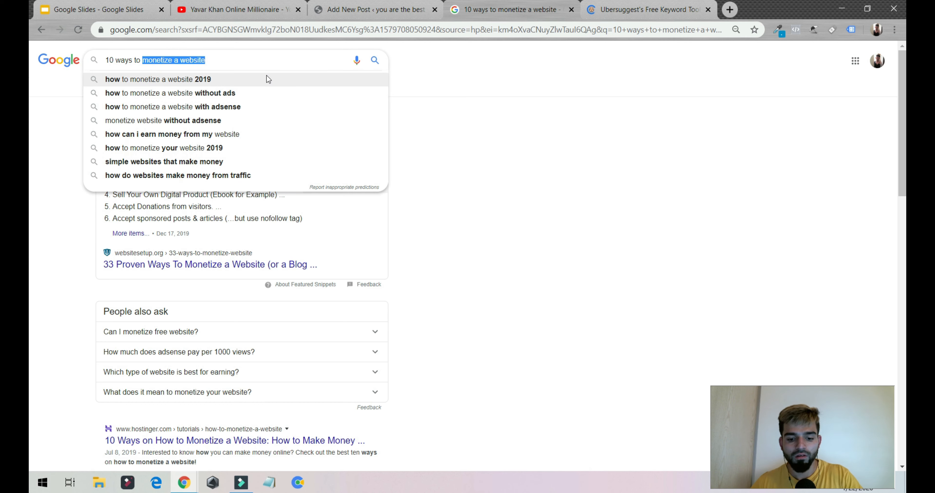
pyautogui.click(638, 11)
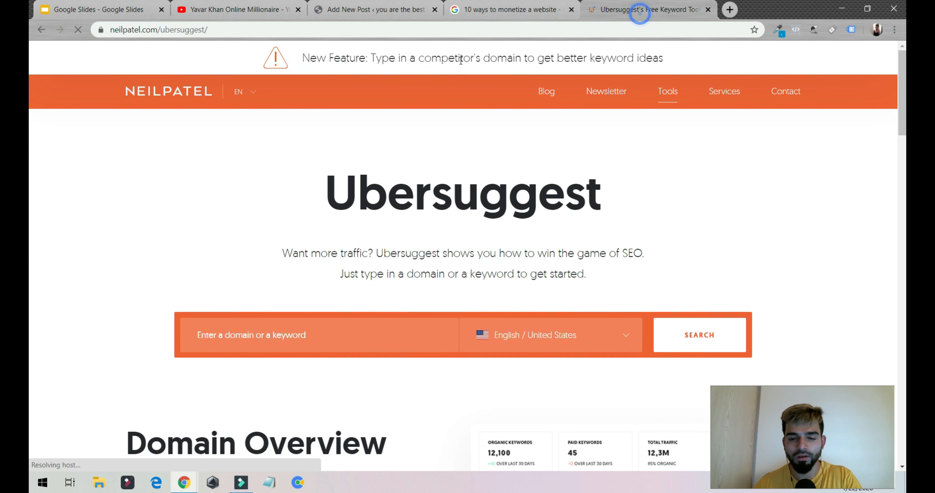
pyautogui.click(389, 334)
pyautogui.hotkey('ctrl', 'v')
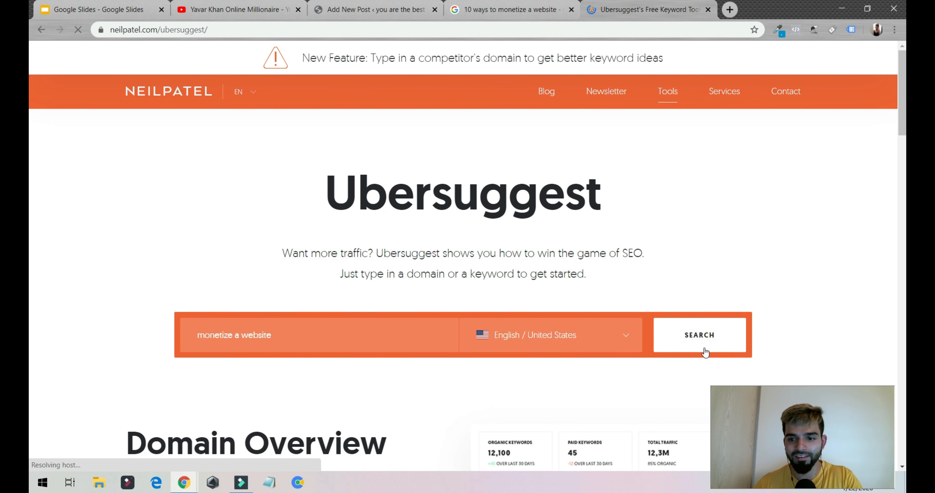
pyautogui.click(694, 334)
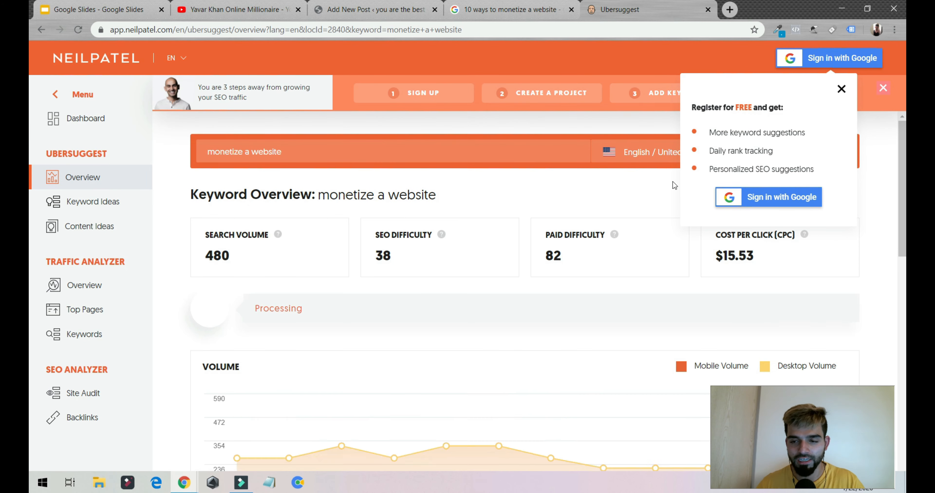
# Examine the Ubersuggest keyword overview, including the volume chart and the search volume and difficulty of the suggested keywords
pyautogui.scroll(-8, 296, 260)
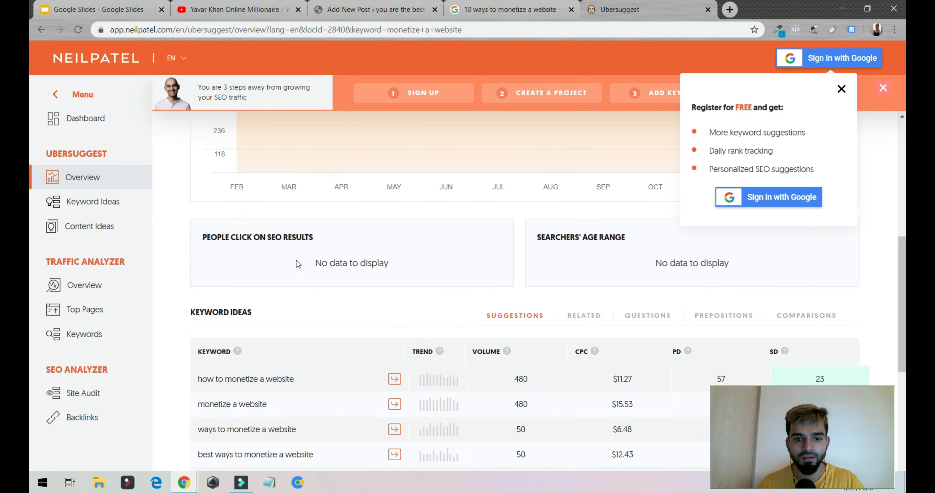
pyautogui.scroll(5, 305, 261)
pyautogui.scroll(-10, 264, 187)
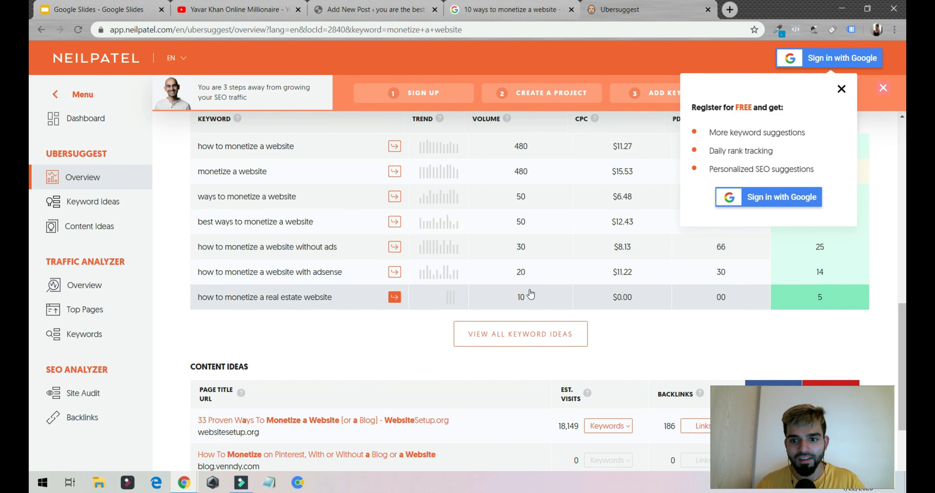
pyautogui.scroll(5, 613, 311)
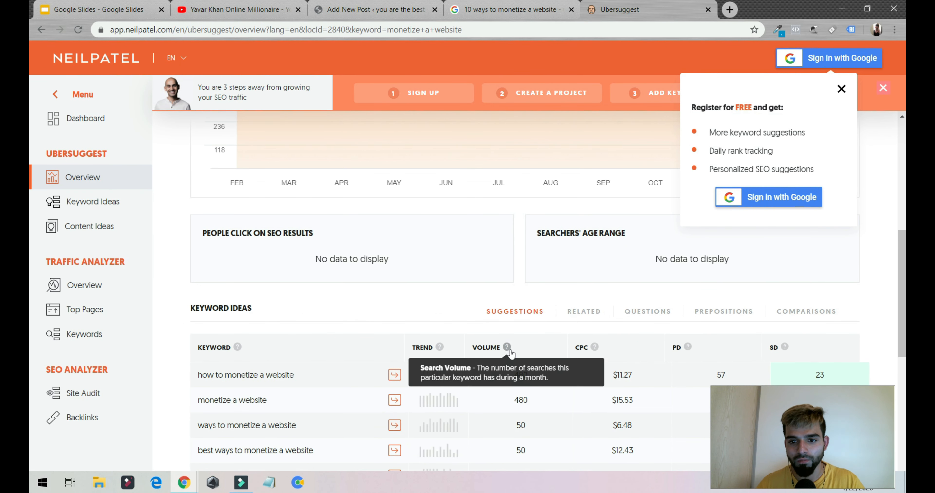
pyautogui.scroll(-3, 505, 352)
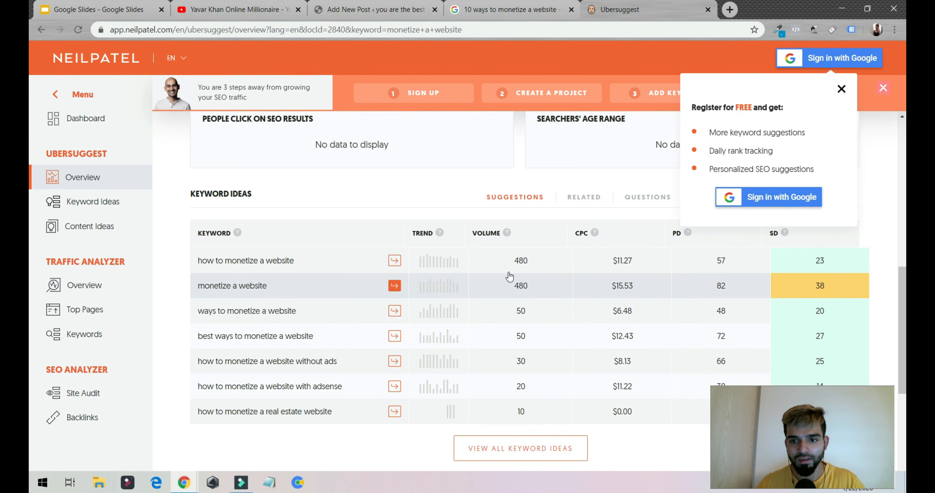
pyautogui.click(513, 264)
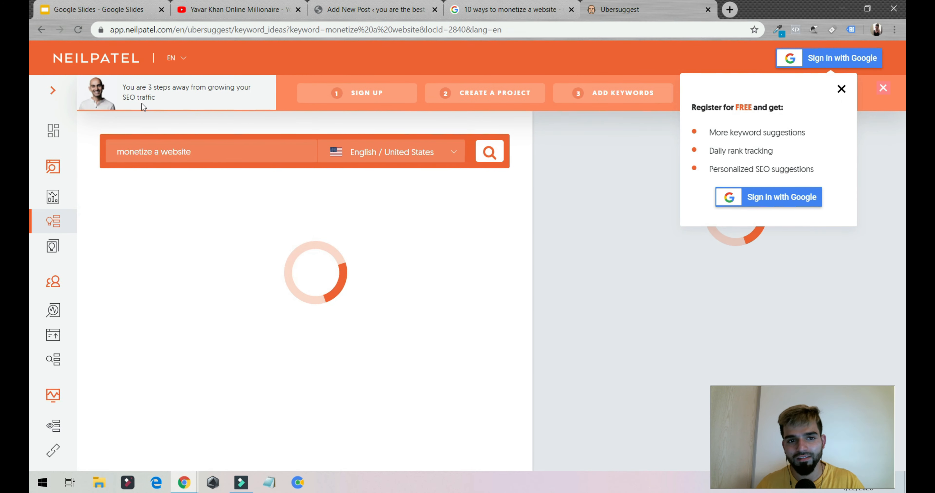
pyautogui.click(54, 90)
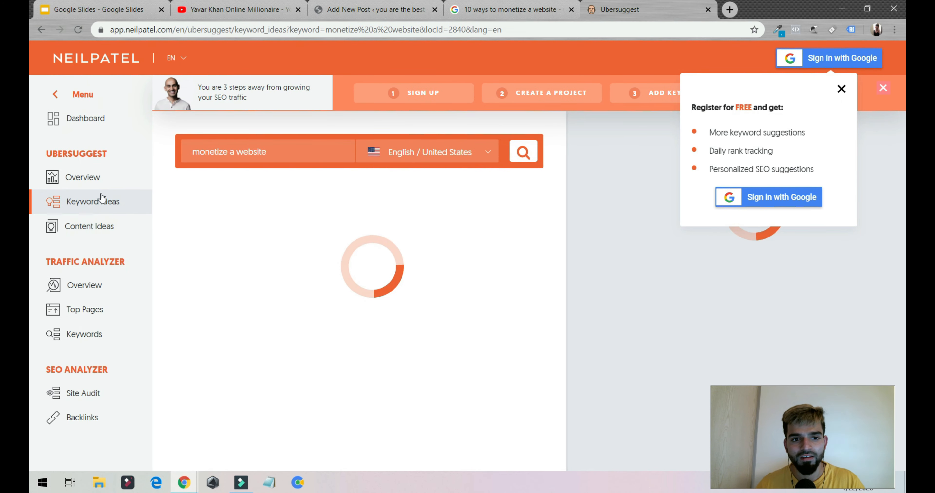
pyautogui.click(92, 178)
pyautogui.scroll(-12, 230, 209)
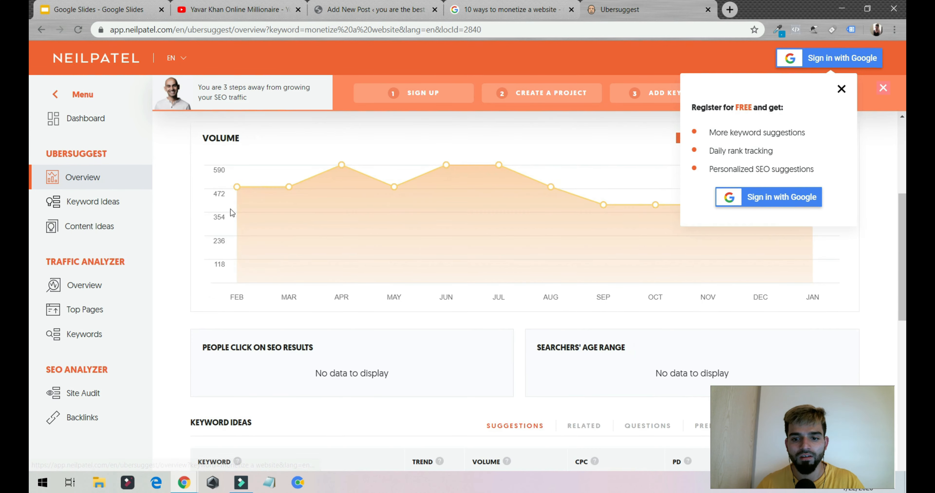
pyautogui.scroll(6, 416, 331)
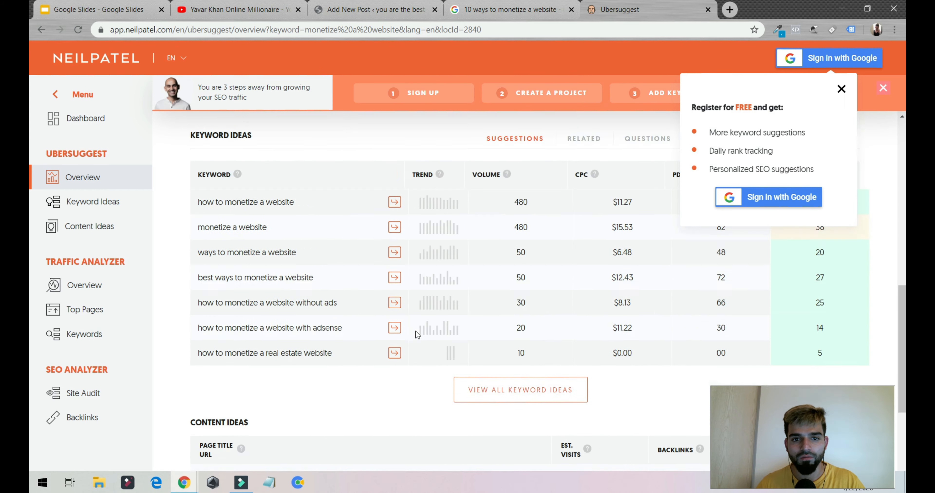
# Open the full keyword ideas list, compare volume and SEO difficulty, and copy the suggestion "how to monetize a website"
pyautogui.click(95, 202)
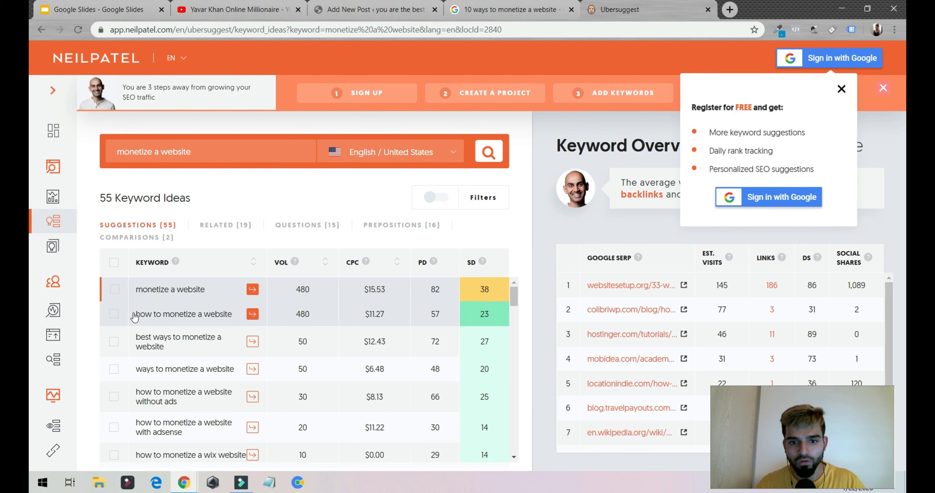
pyautogui.moveTo(128, 317); pyautogui.dragTo(237, 318)
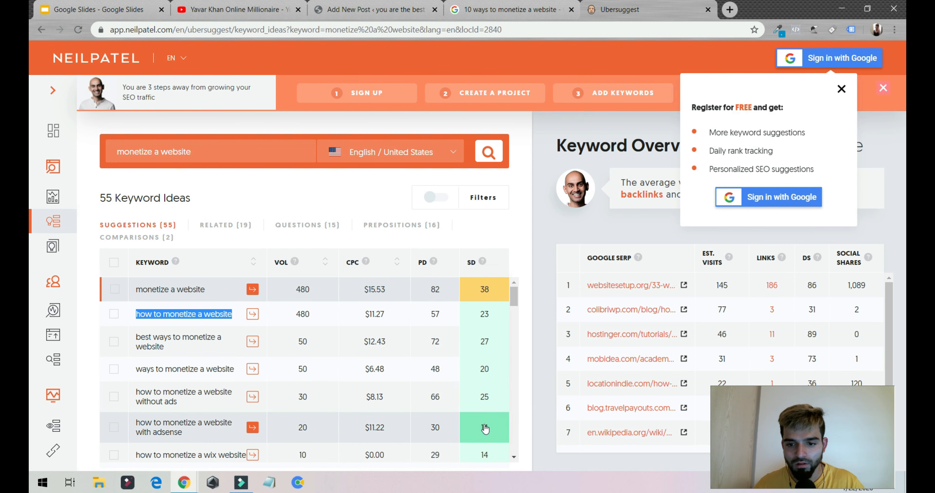
pyautogui.scroll(-2, 494, 420)
pyautogui.scroll(2, 477, 374)
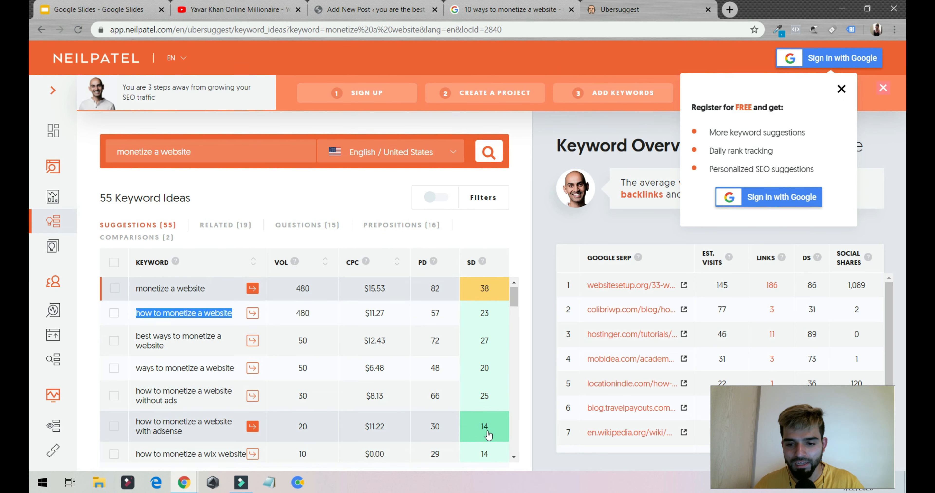
pyautogui.scroll(-3, 476, 358)
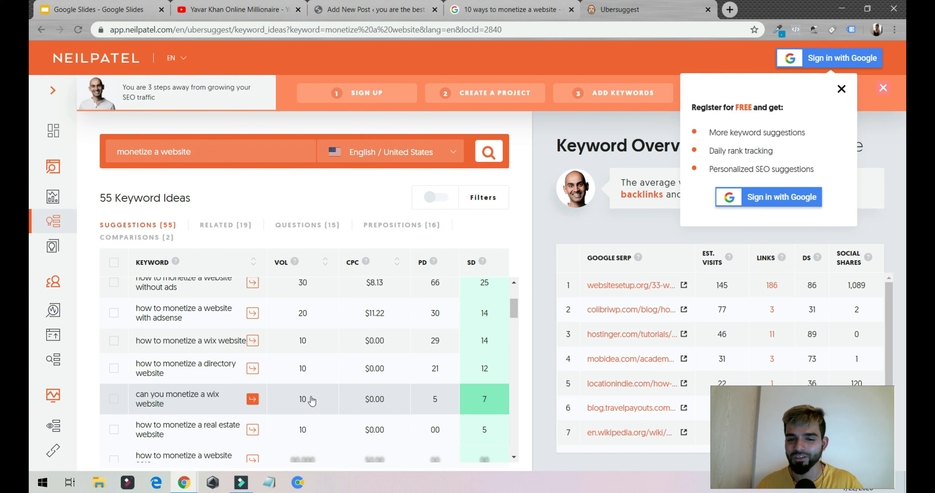
pyautogui.scroll(3, 312, 401)
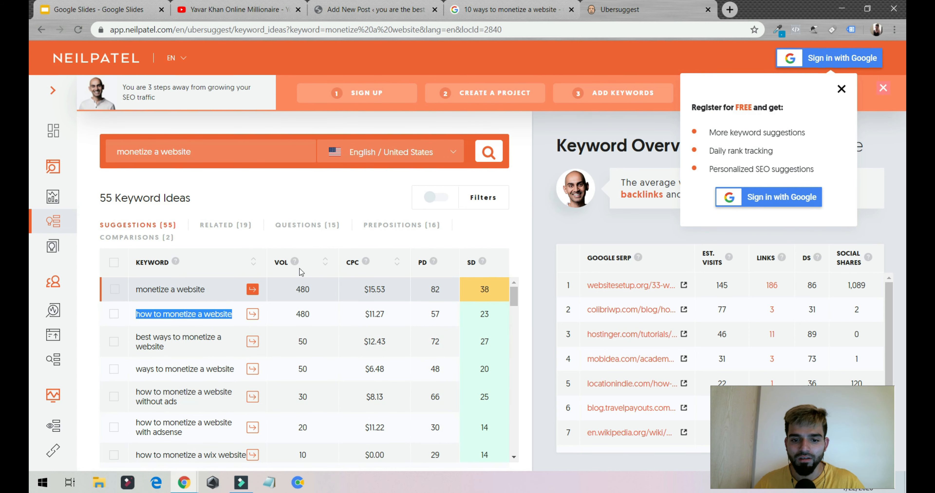
pyautogui.rightClick(200, 314)
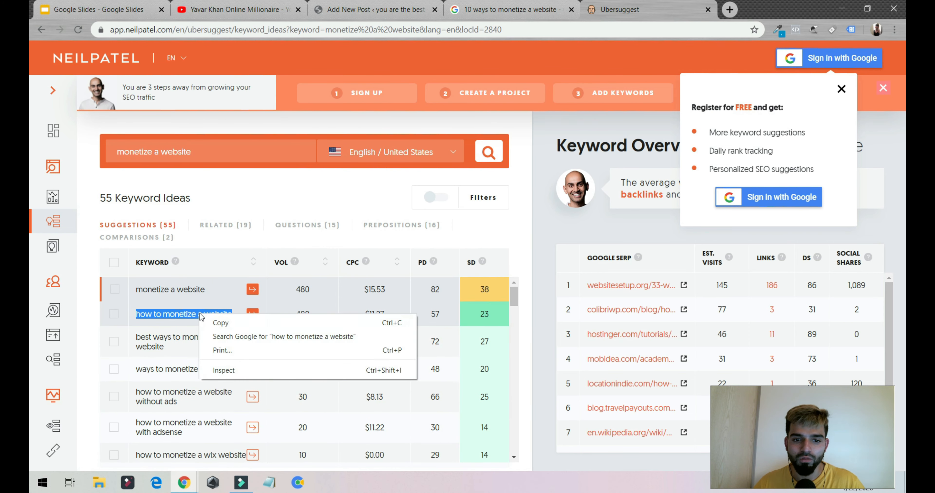
pyautogui.click(234, 325)
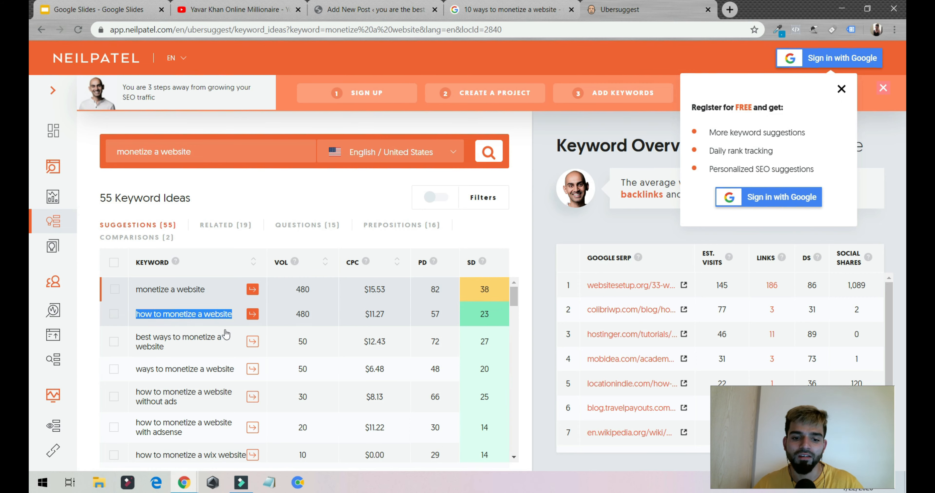
# Switch back to the Google results and search for the copied keyword "how to monetize a website"
pyautogui.click(533, 4)
pyautogui.hotkey('ctrl', 'v')
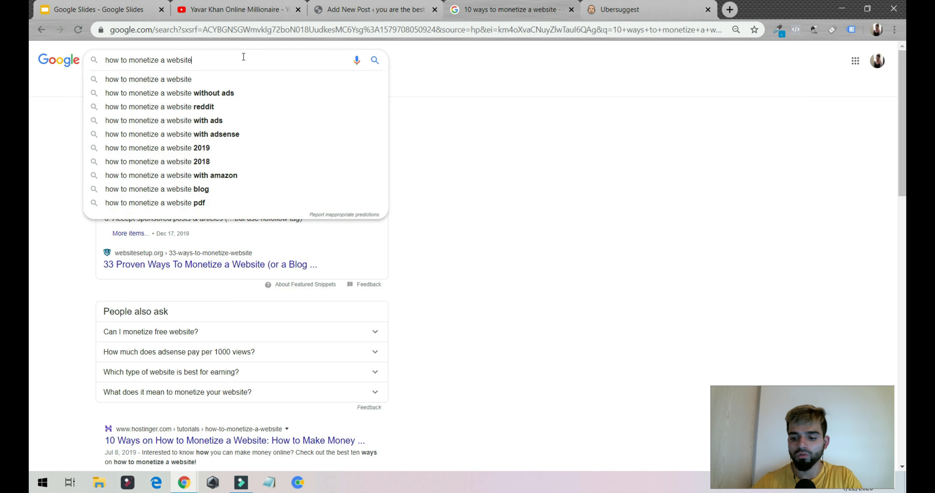
pyautogui.press('Return')
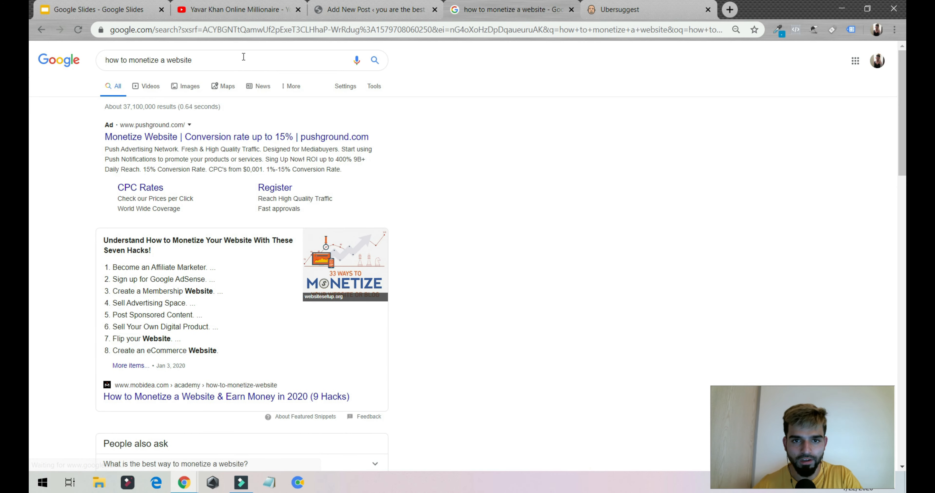
# Switch to the new WordPress post, enter "how to monetize a website" as the focus keyphrase and open the Google preview snippet for editing
pyautogui.click(363, 10)
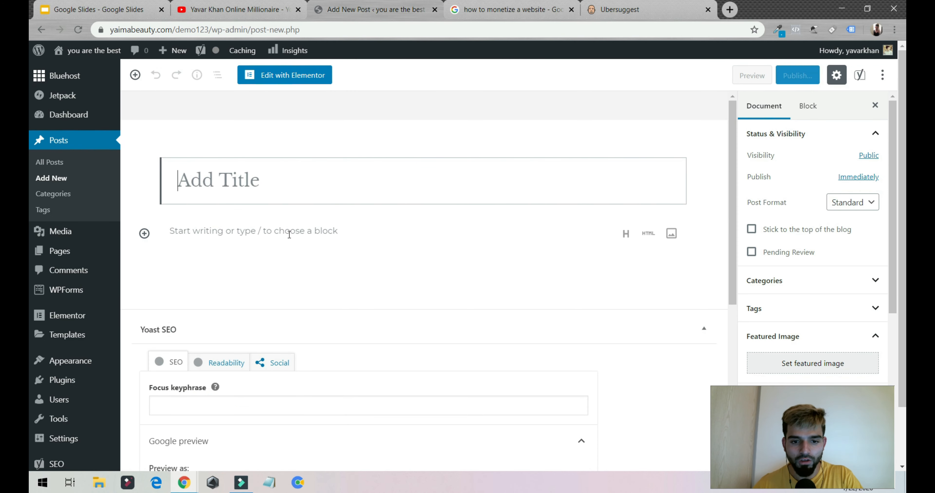
pyautogui.click(178, 409)
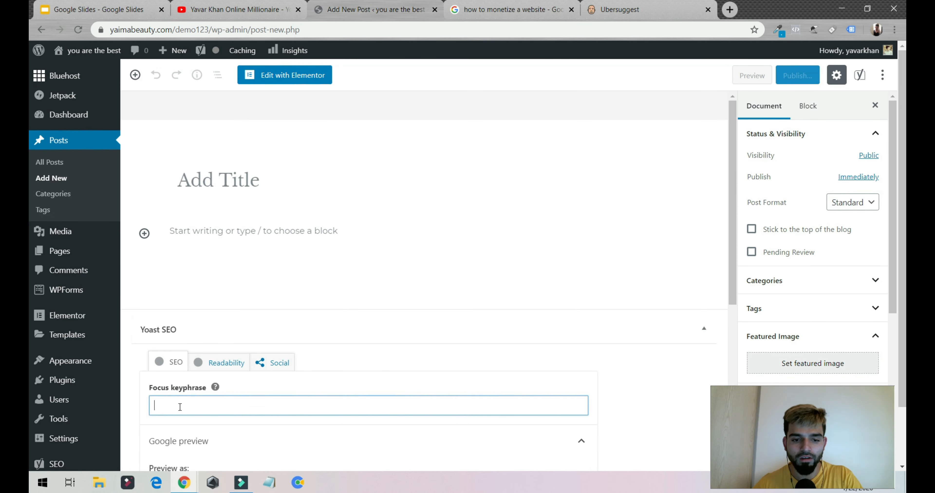
pyautogui.hotkey('ctrl', 'v')
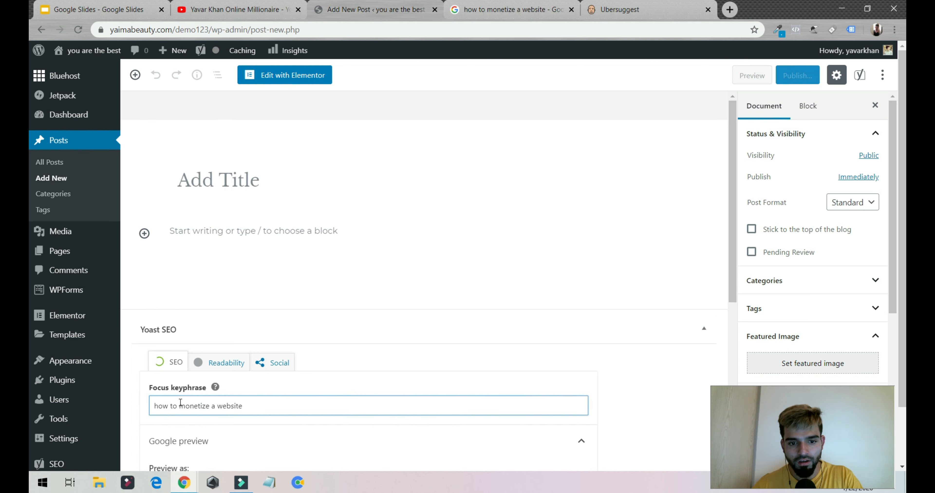
pyautogui.scroll(-5, 250, 394)
pyautogui.click(192, 371)
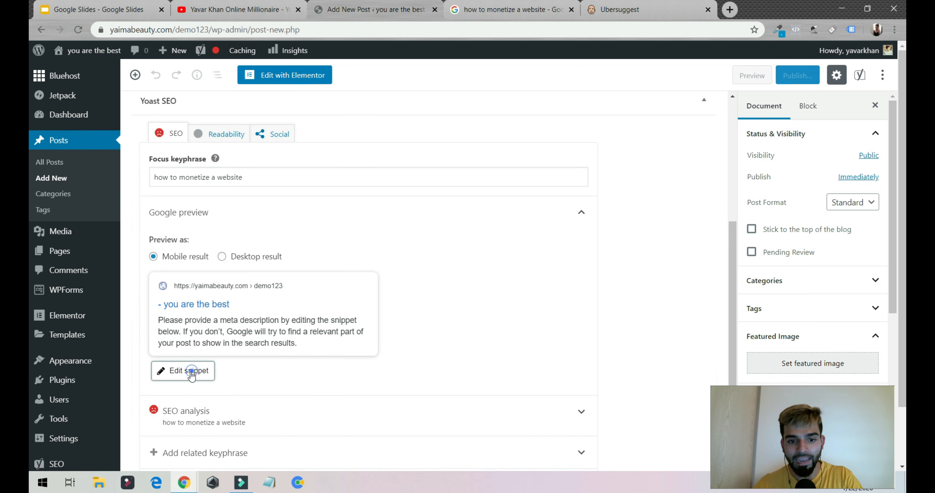
pyautogui.scroll(-3, 223, 344)
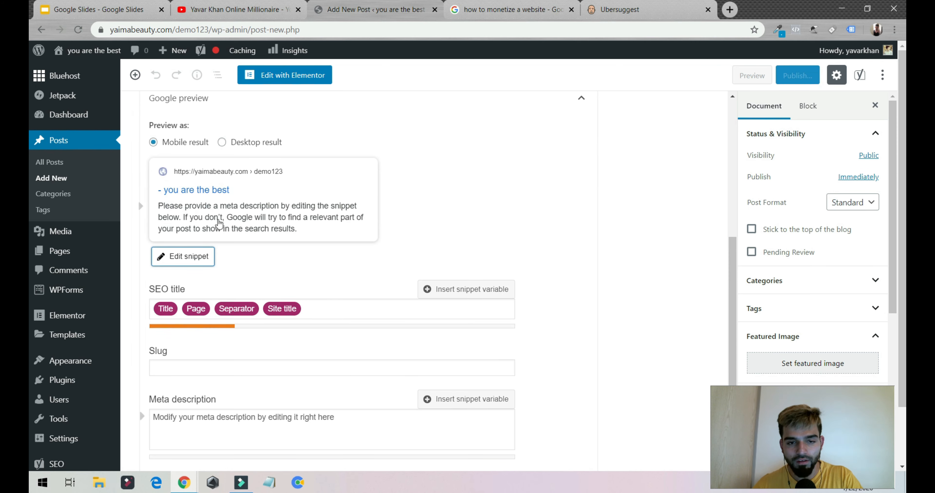
# Switch to the Google results and examine the title and description of the websitesetup.org result
pyautogui.click(479, 9)
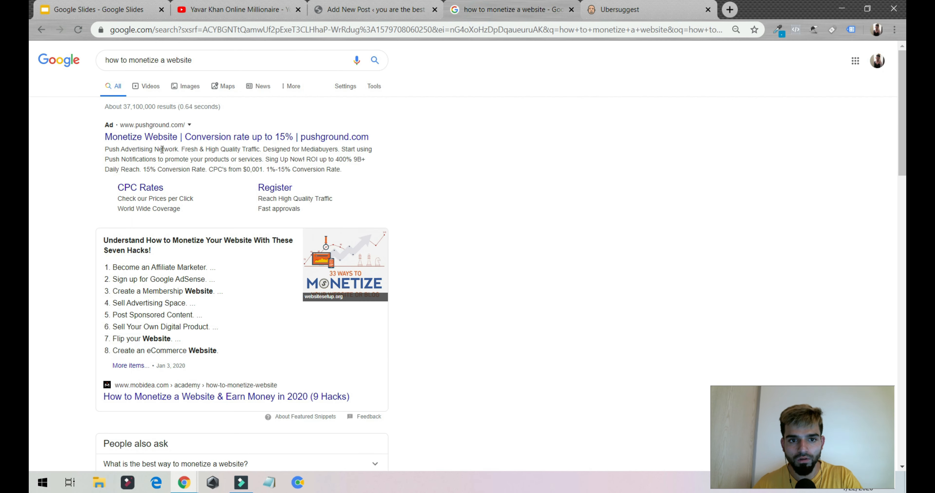
pyautogui.scroll(-9, 124, 210)
pyautogui.moveTo(97, 231); pyautogui.dragTo(277, 263)
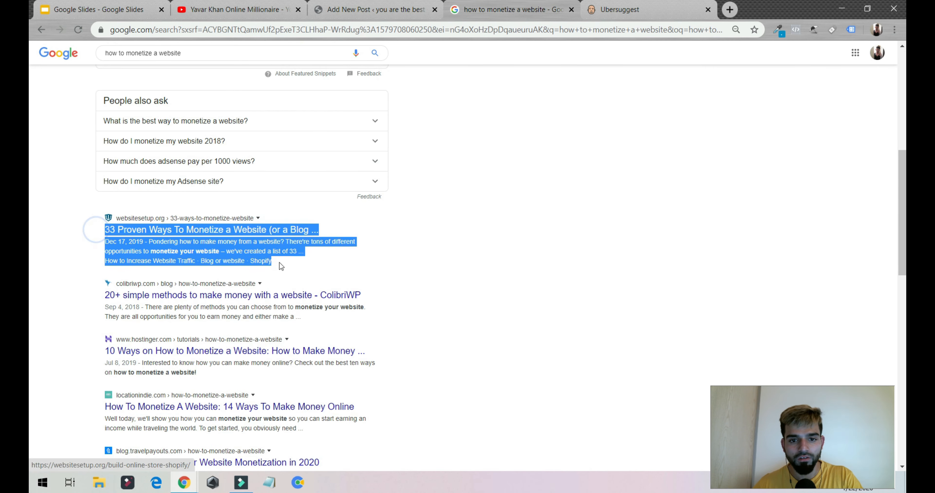
# Return to the post and set the snippet's slug to "how to monetize a website"
pyautogui.click(374, 10)
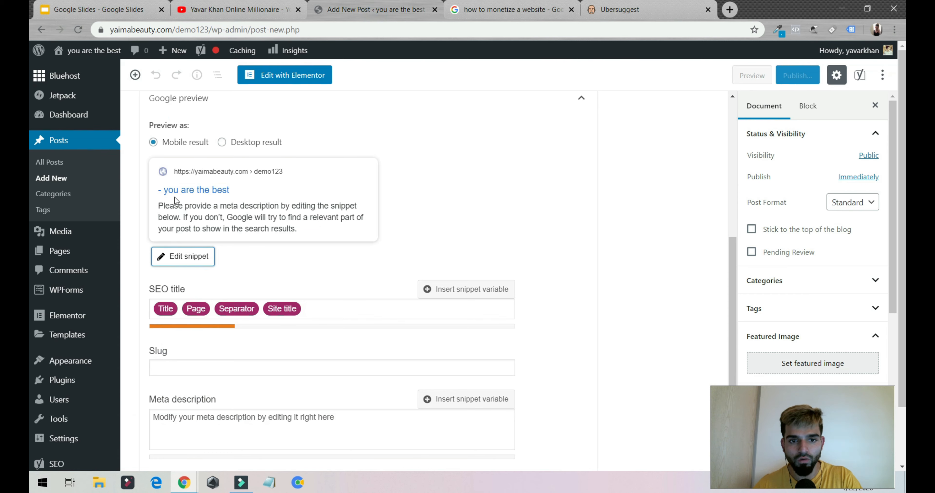
pyautogui.click(194, 367)
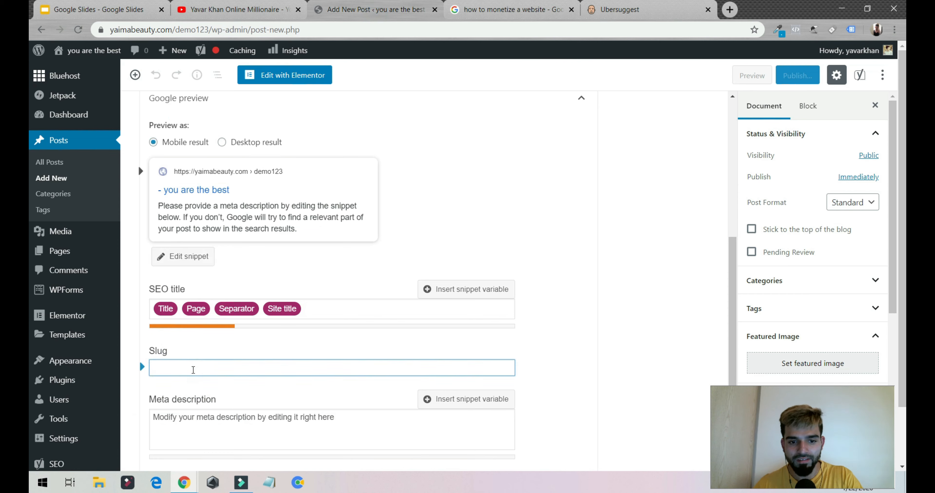
pyautogui.hotkey('ctrl', 'v')
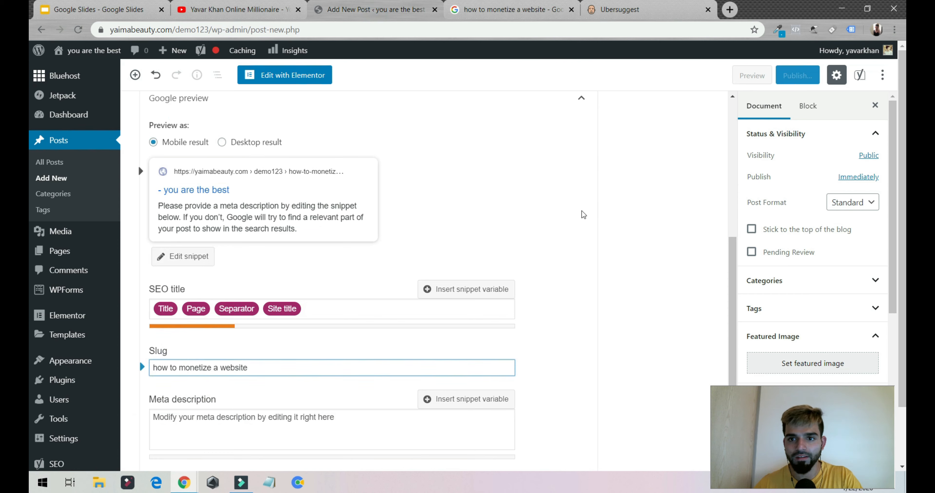
# Enter the copied keyword "how to monetize a website" as the post title and save the post as a draft
pyautogui.scroll(10, 530, 207)
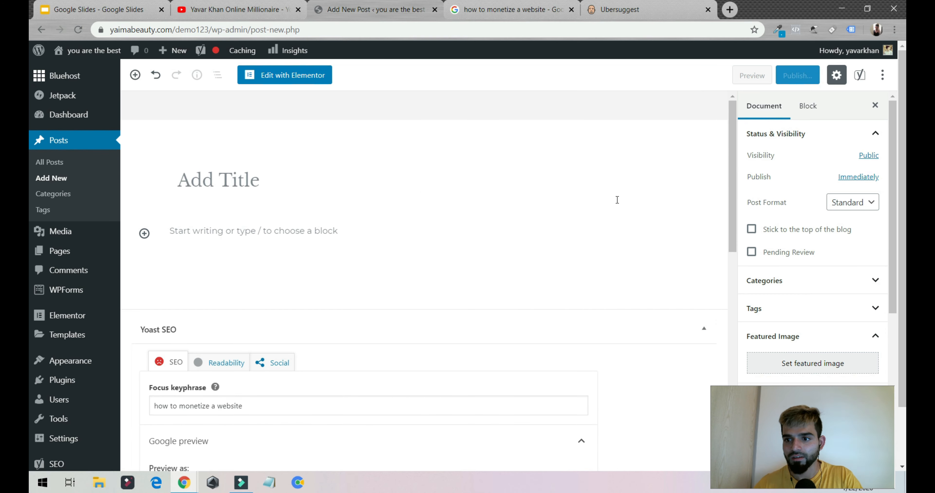
pyautogui.click(307, 181)
pyautogui.hotkey('ctrl', 'v')
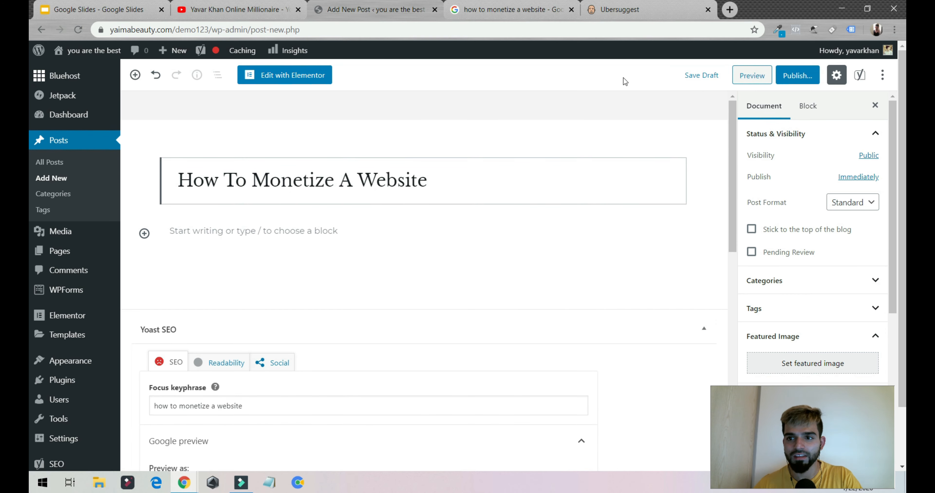
pyautogui.click(703, 81)
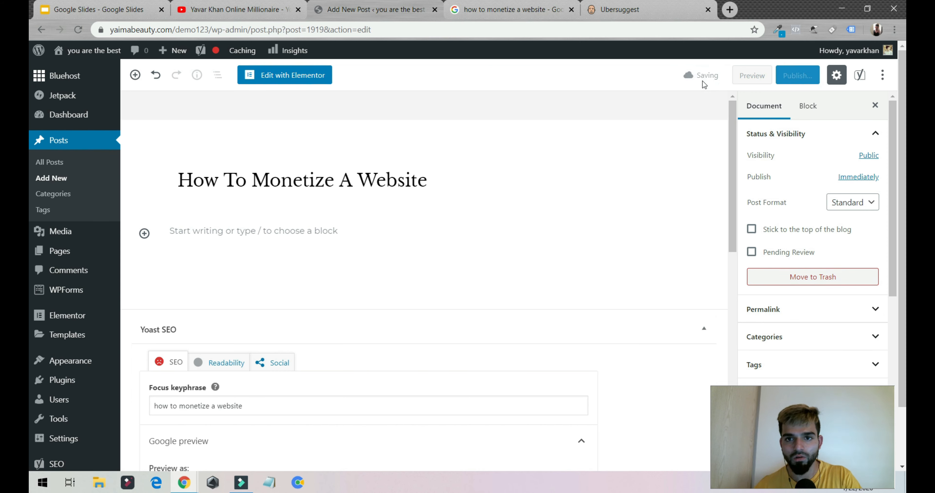
# Check the post's Google preview against its title and display the permalink above the title
pyautogui.scroll(-6, 478, 185)
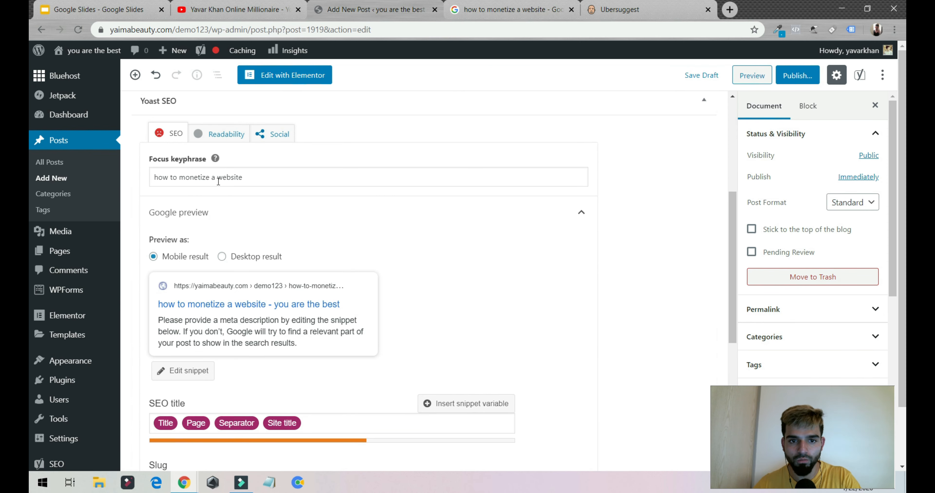
pyautogui.scroll(6, 365, 140)
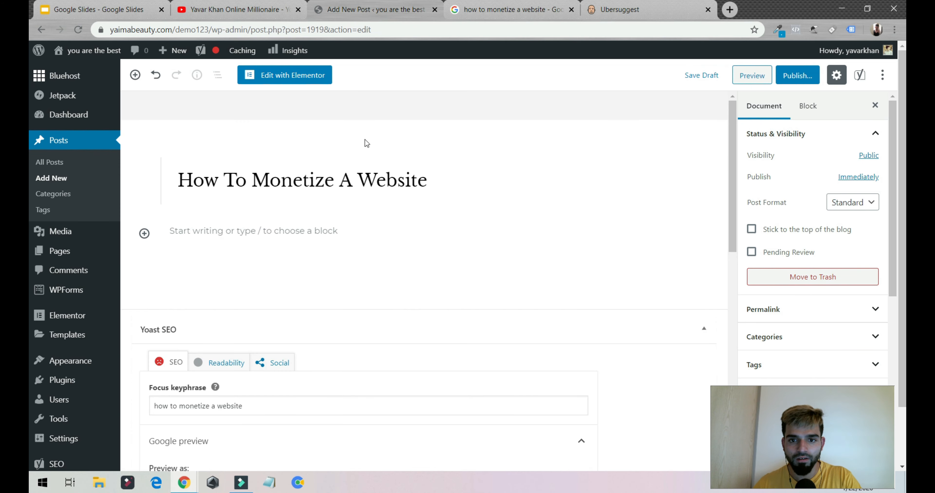
pyautogui.scroll(-10, 364, 139)
pyautogui.scroll(10, 337, 218)
pyautogui.click(438, 181)
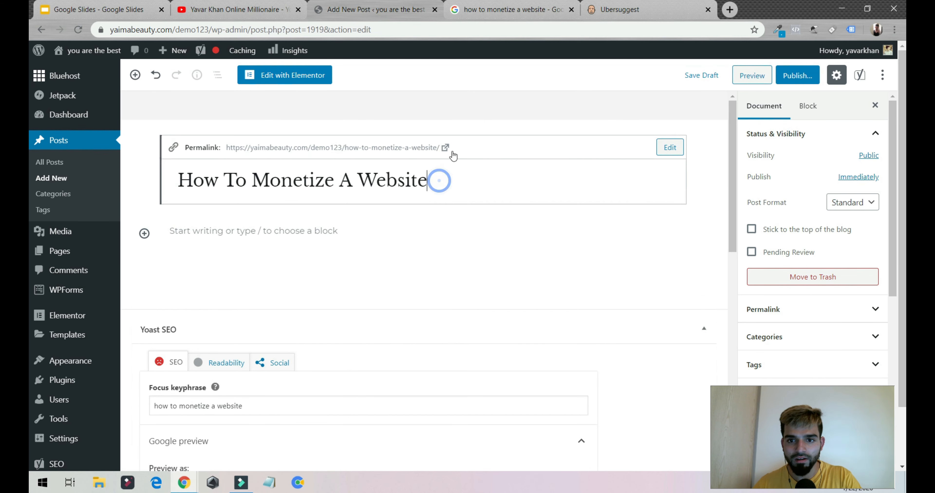
# Search Google again for "how to monetize a website" and examine the title wording of the organic results
pyautogui.click(523, 10)
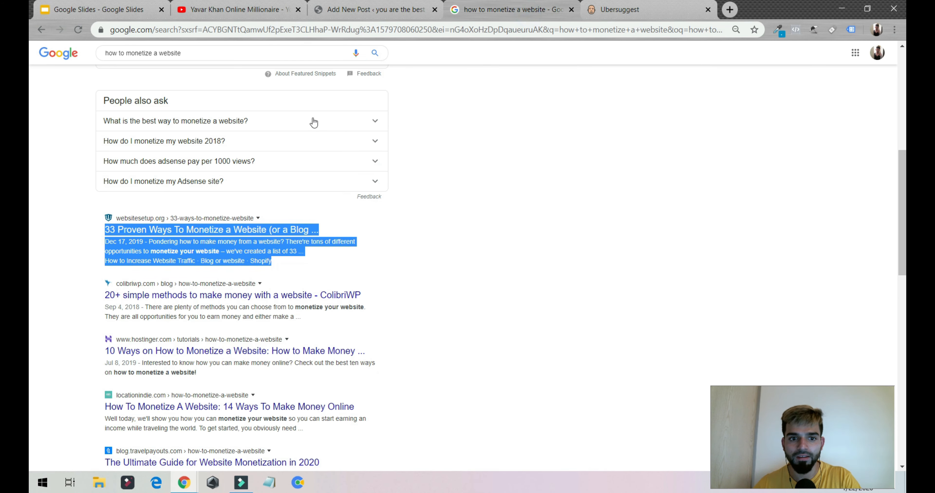
pyautogui.scroll(10, 313, 121)
pyautogui.click(245, 62)
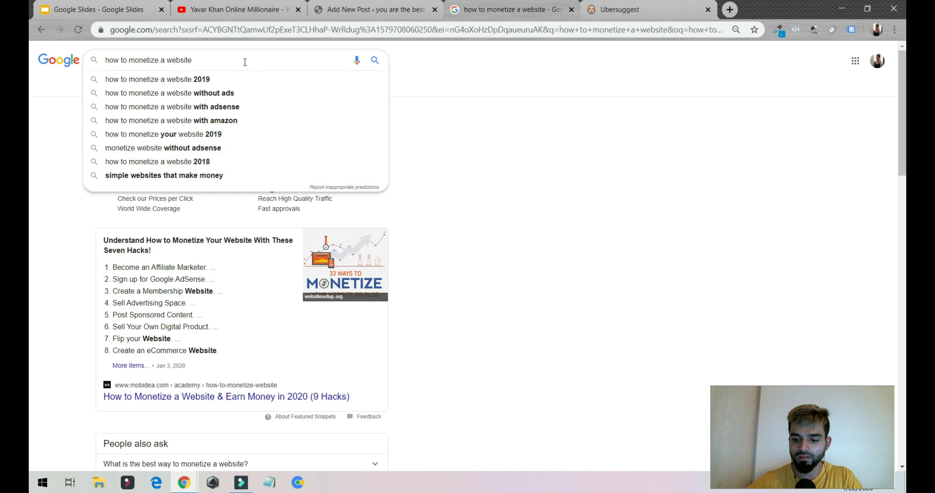
pyautogui.press('Return')
pyautogui.scroll(-5, 91, 256)
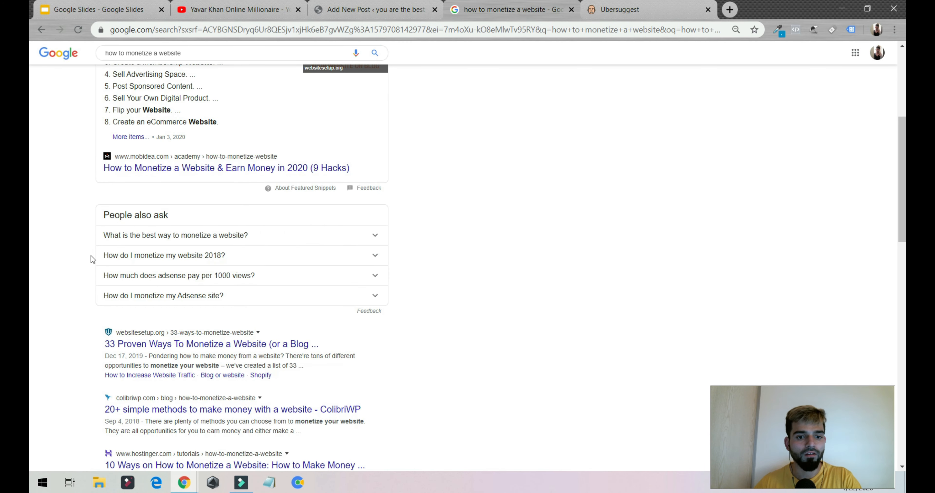
pyautogui.scroll(-3, 91, 255)
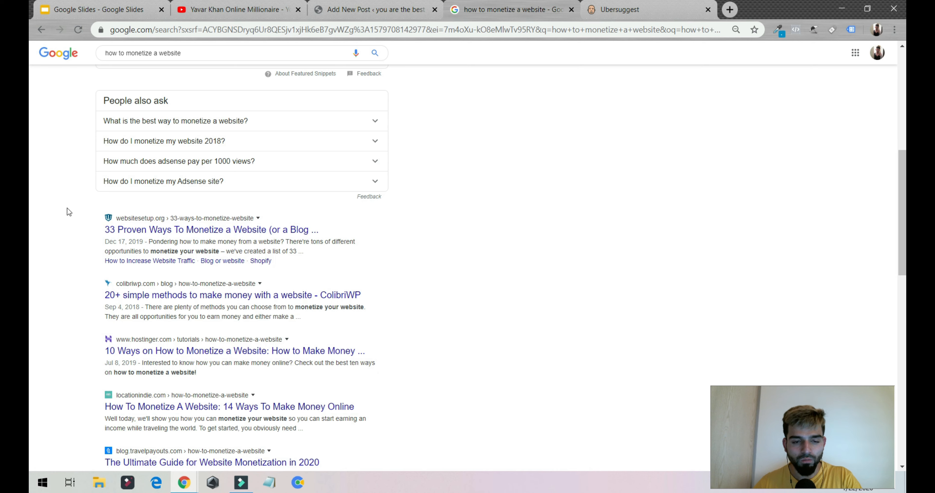
pyautogui.moveTo(86, 233); pyautogui.dragTo(272, 231)
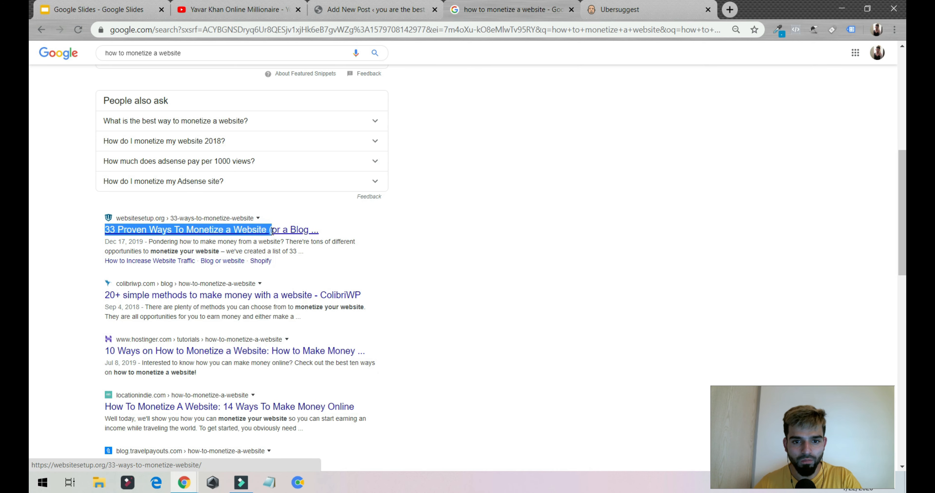
# Open the websitesetup.org, colibriwp.com, hostinger.com and locationindie.com results in separate tabs, keeping the Google results open
pyautogui.click(240, 230)
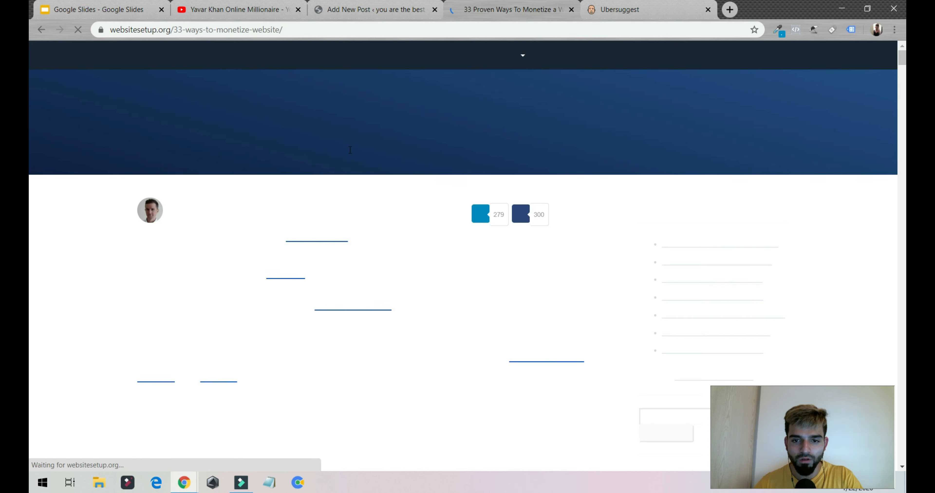
pyautogui.click(47, 32)
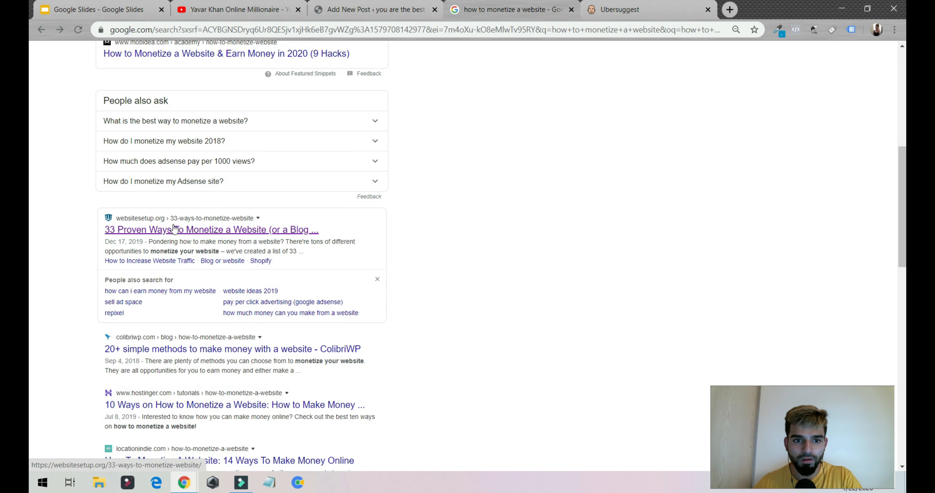
pyautogui.keyDown('ctrl'); pyautogui.click(173, 223); pyautogui.keyUp('ctrl')
pyautogui.keyDown('ctrl'); pyautogui.click(183, 338); pyautogui.keyUp('ctrl')
pyautogui.scroll(-3, 163, 327)
pyautogui.keyDown('ctrl'); pyautogui.click(150, 290); pyautogui.keyUp('ctrl')
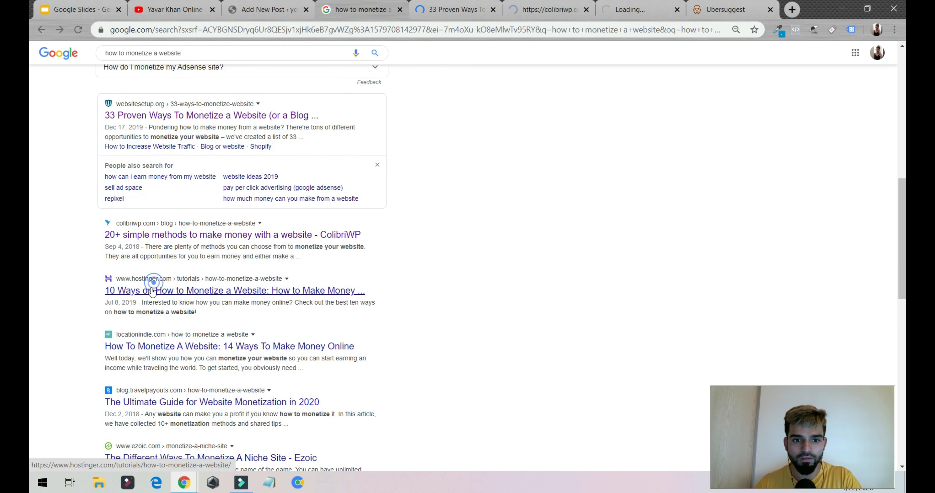
pyautogui.scroll(10, 116, 156)
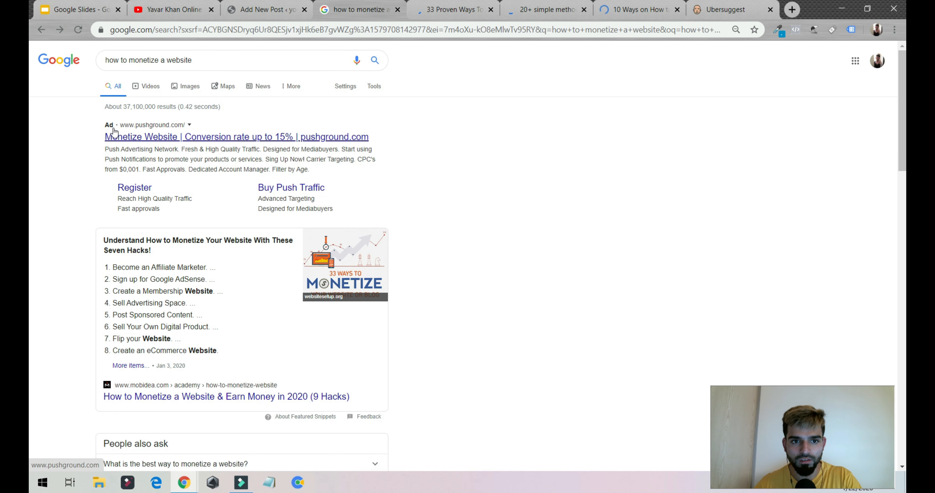
pyautogui.scroll(-12, 156, 245)
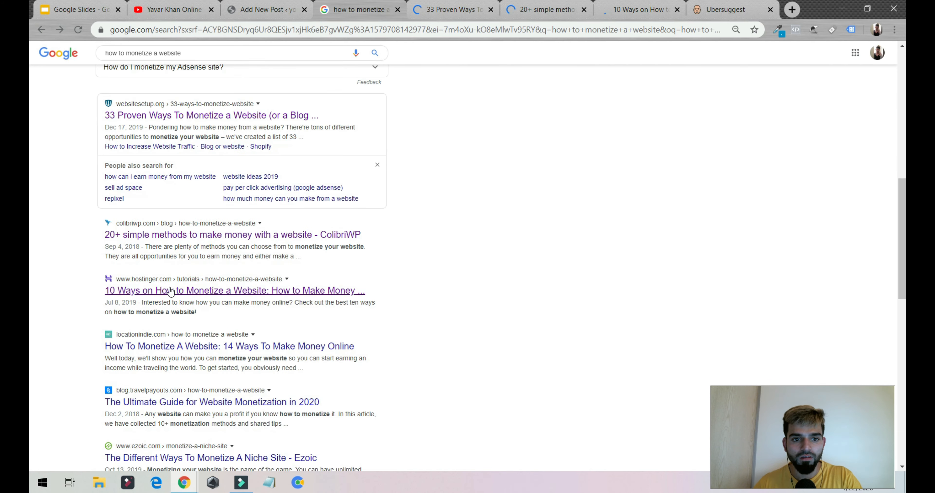
pyautogui.keyDown('ctrl'); pyautogui.click(157, 232); pyautogui.keyUp('ctrl')
pyautogui.scroll(10, 157, 233)
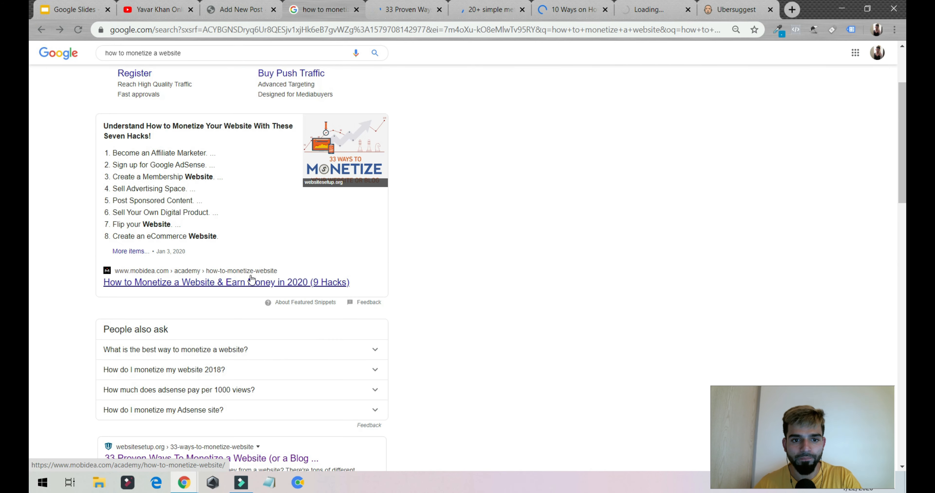
# Compare the headlines of the opened WebsiteSetup, Colibri and Hostinger articles
pyautogui.click(384, 7)
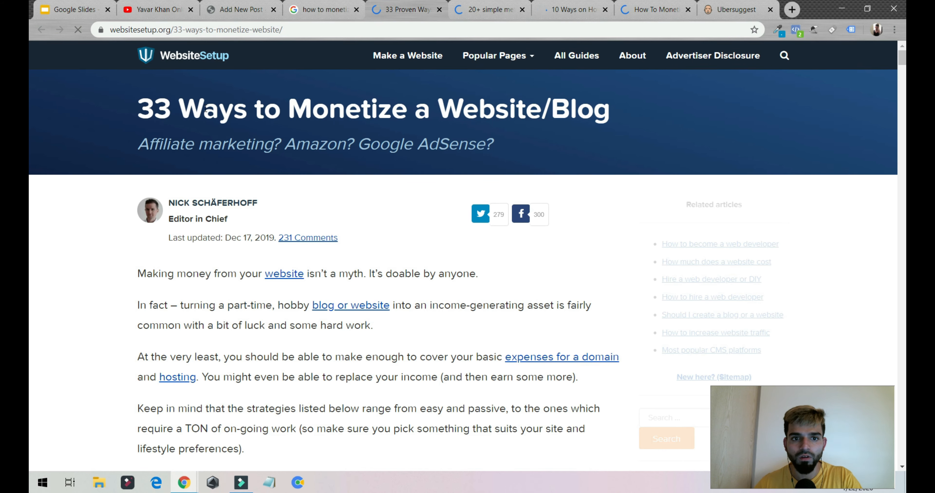
pyautogui.hotkey('ctrl', 'Tab')
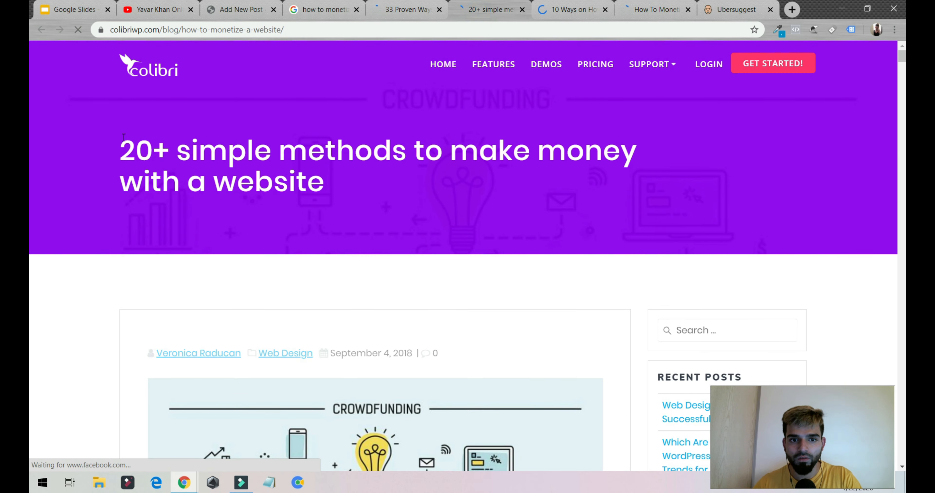
pyautogui.moveTo(120, 147); pyautogui.dragTo(396, 203)
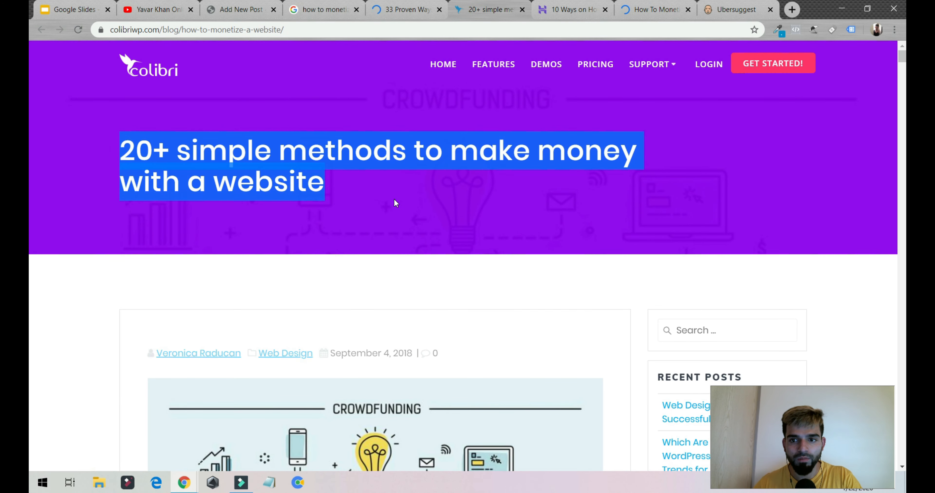
pyautogui.click(570, 9)
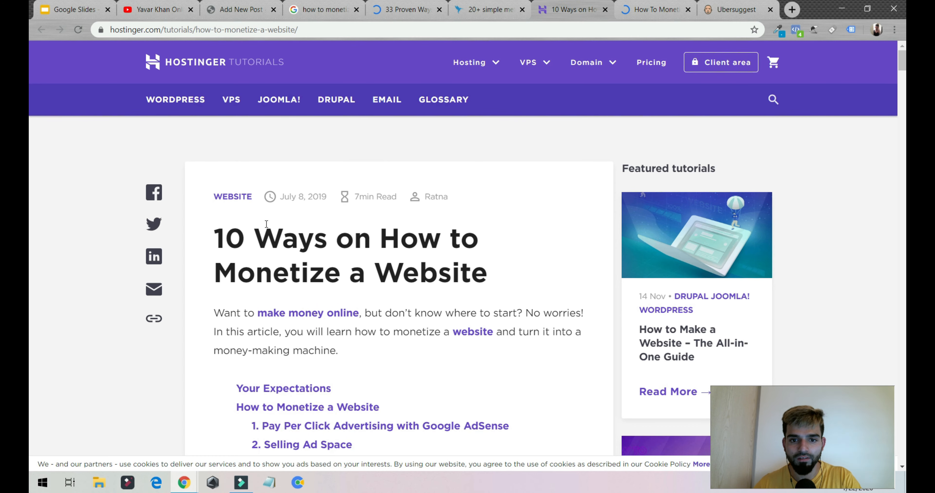
pyautogui.click(391, 3)
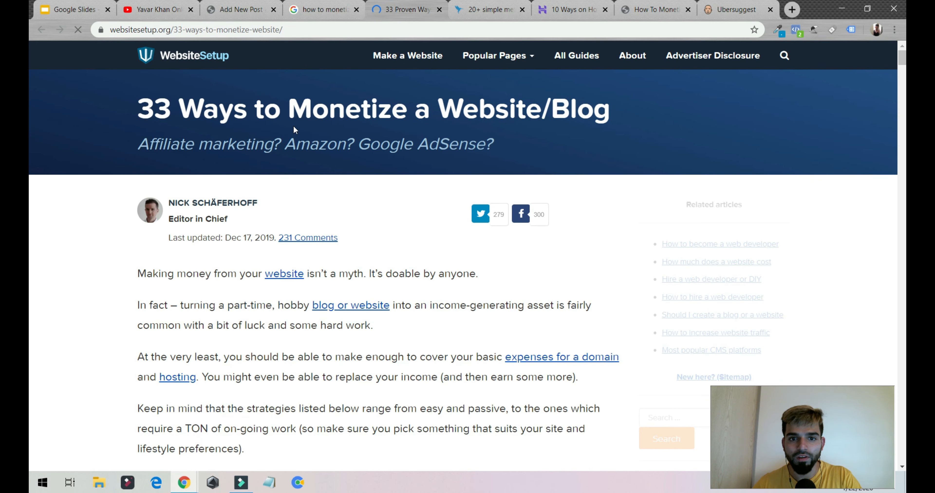
# Change the post title to "10 Proven Ways How To Monetize A Website" and save the draft
pyautogui.click(218, 7)
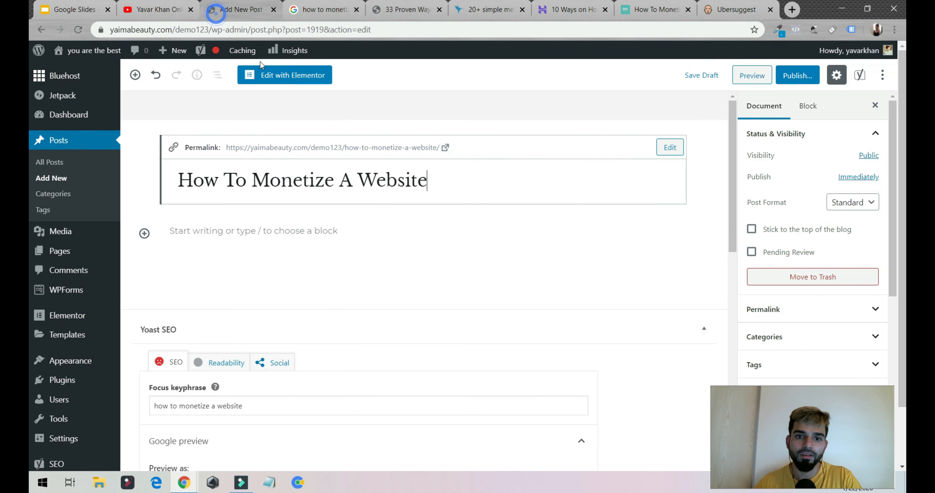
pyautogui.click(178, 180)
pyautogui.write('10 Proven ')
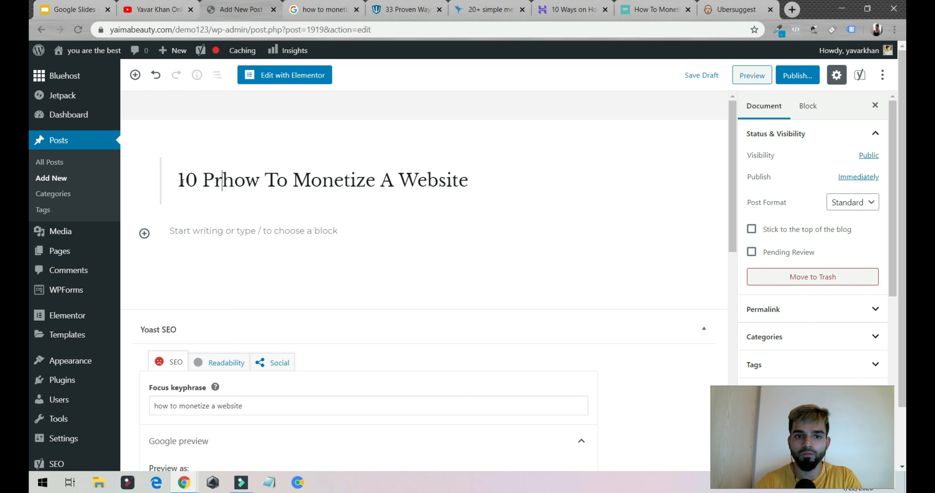
pyautogui.write('Way')
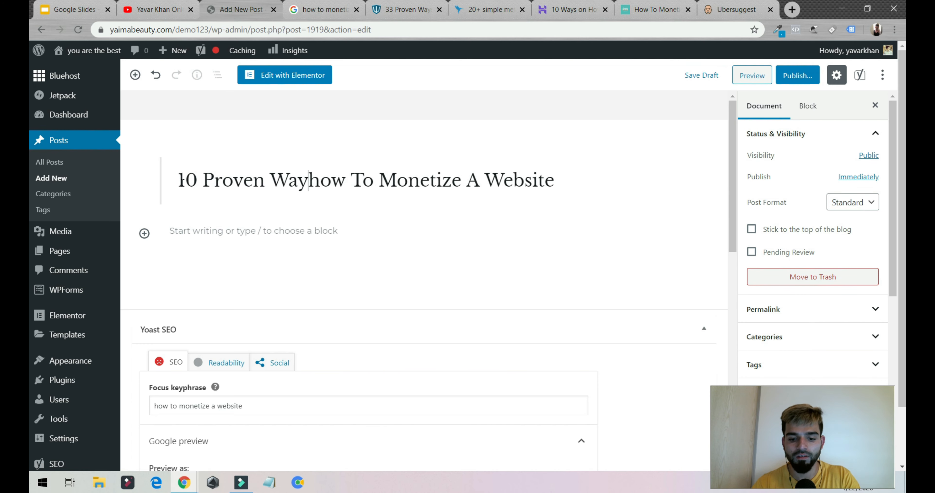
pyautogui.write('s H')
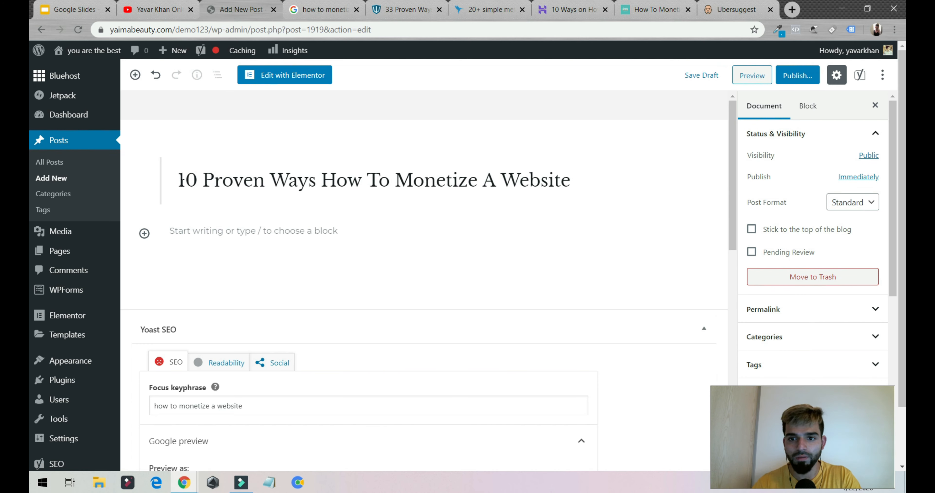
pyautogui.click(708, 78)
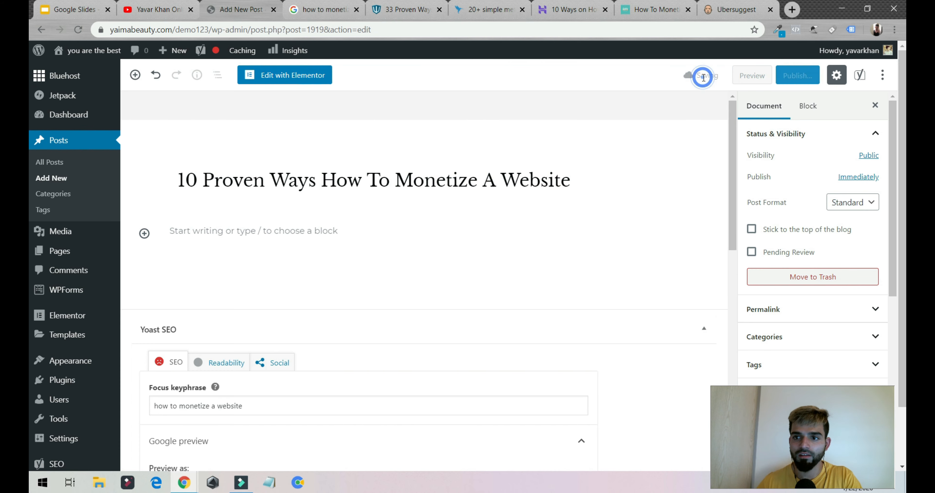
pyautogui.click(541, 181)
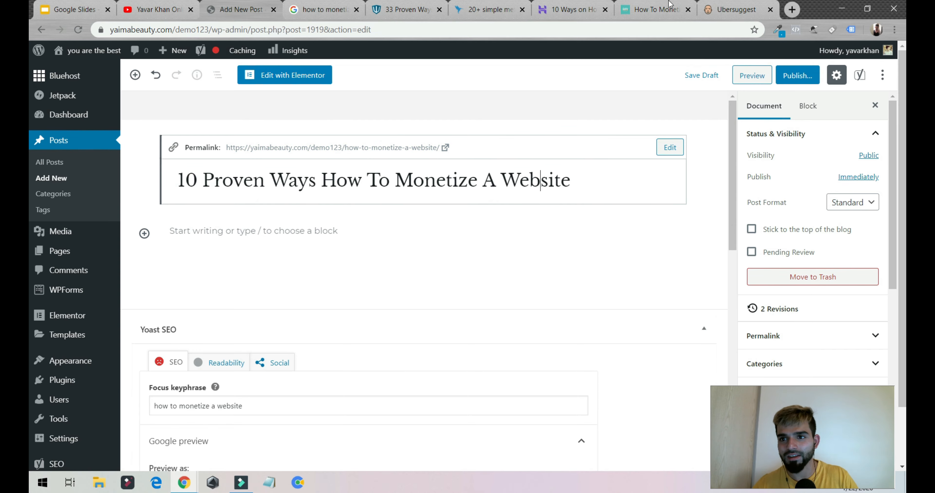
# Revisit the opened competitor articles and examine how the Hostinger article structures its section headings
pyautogui.click(653, 8)
pyautogui.click(573, 3)
pyautogui.click(494, 6)
pyautogui.click(573, 6)
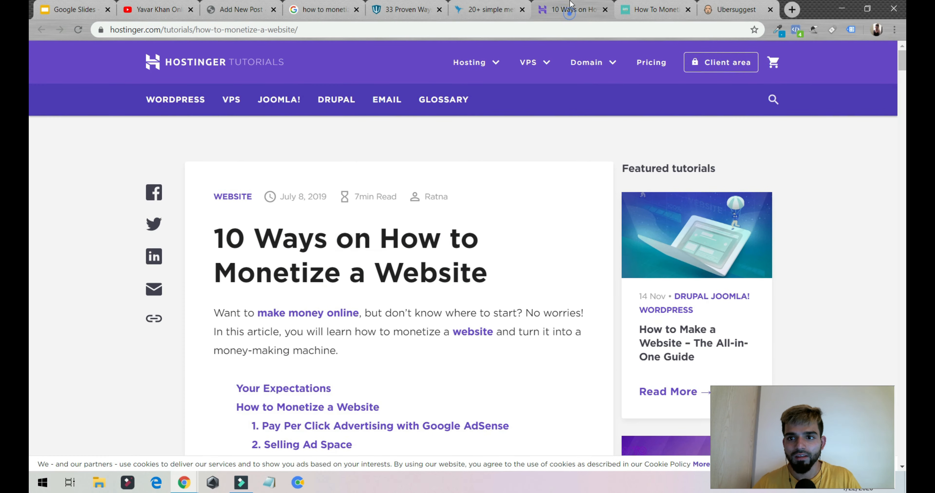
pyautogui.scroll(-3, 298, 125)
pyautogui.scroll(-10, 299, 126)
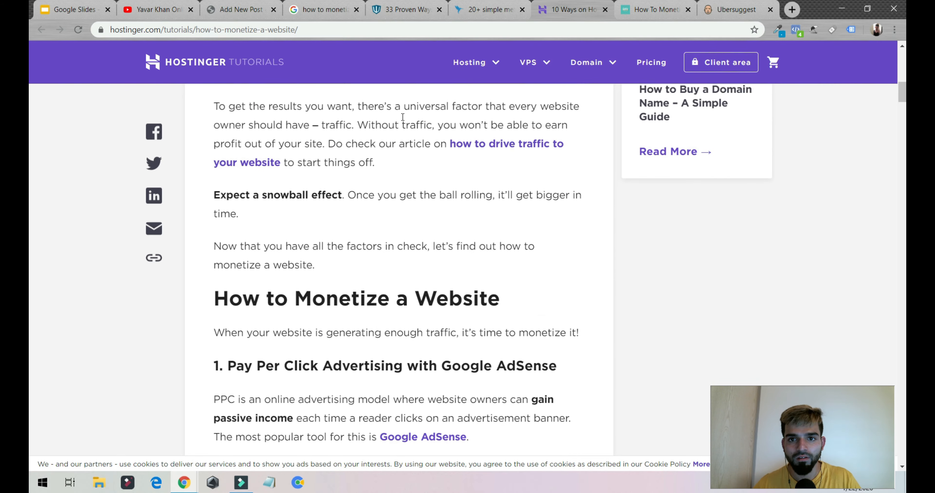
pyautogui.click(395, 5)
# Review the monetization methods listed in Google's featured snippet and open its mobidea.com source article in a separate tab
pyautogui.click(318, 7)
pyautogui.scroll(3, 221, 182)
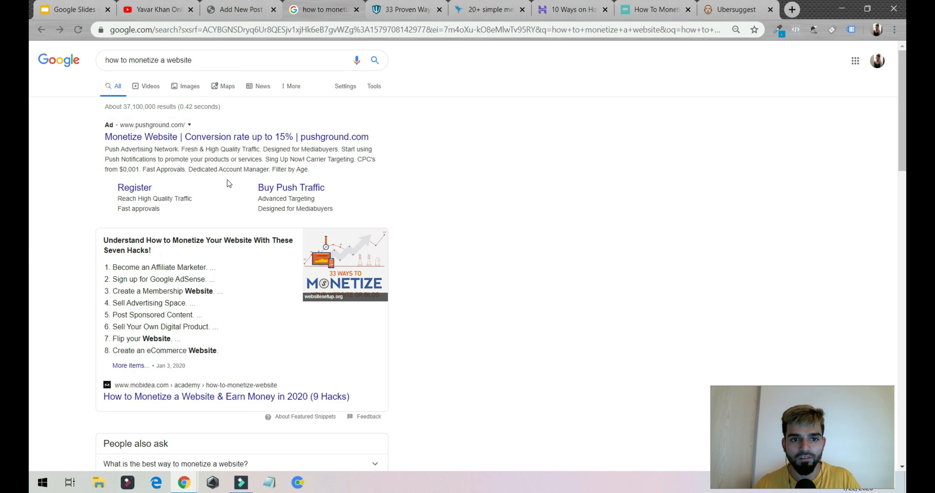
pyautogui.scroll(-3, 167, 239)
pyautogui.scroll(3, 167, 240)
pyautogui.moveTo(104, 241); pyautogui.dragTo(217, 269)
pyautogui.moveTo(112, 279); pyautogui.dragTo(121, 309)
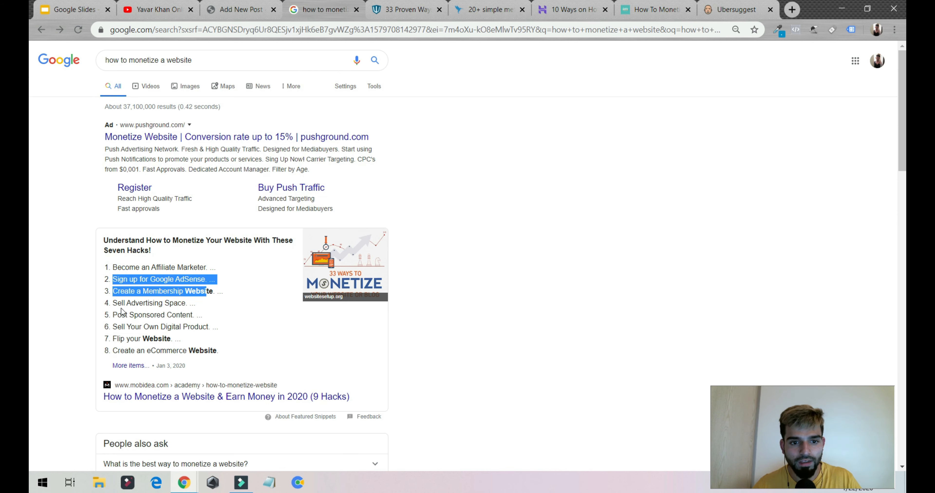
pyautogui.middleClick(183, 406)
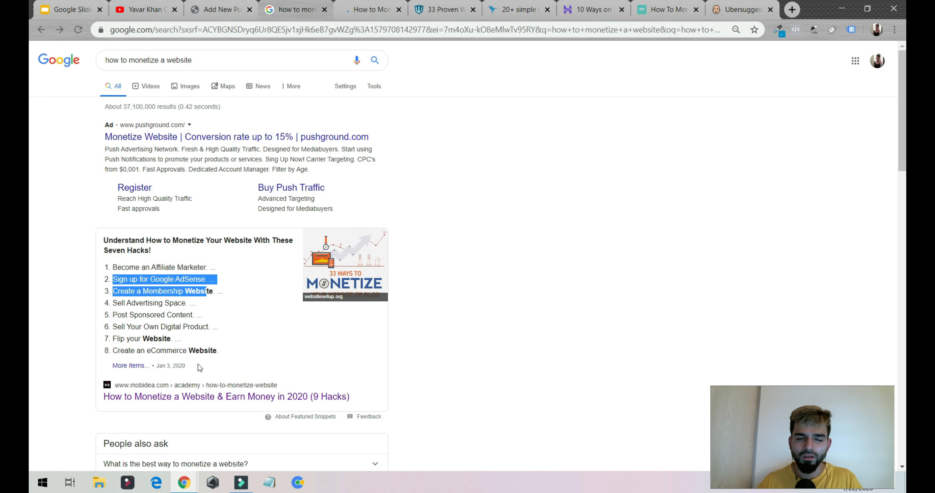
# View the Mobidea article, decline its notification request, and examine its headline and introduction
pyautogui.click(230, 5)
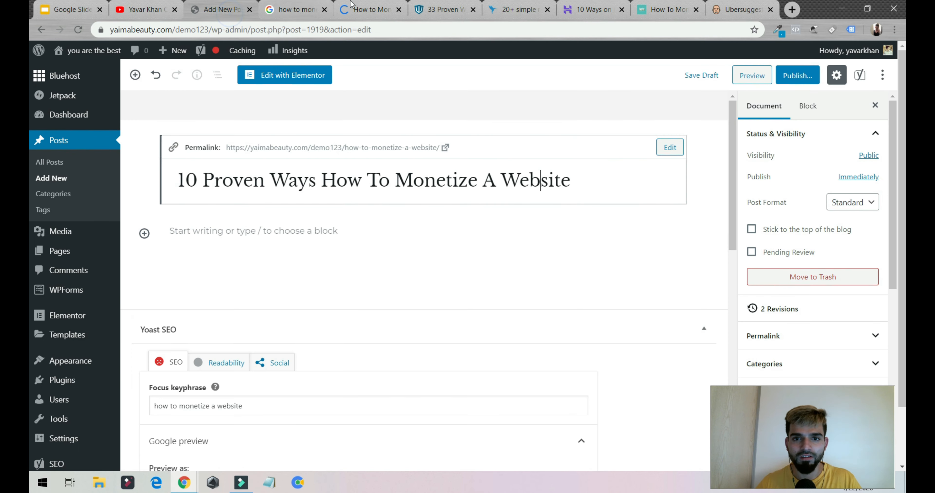
pyautogui.click(349, 9)
pyautogui.click(309, 9)
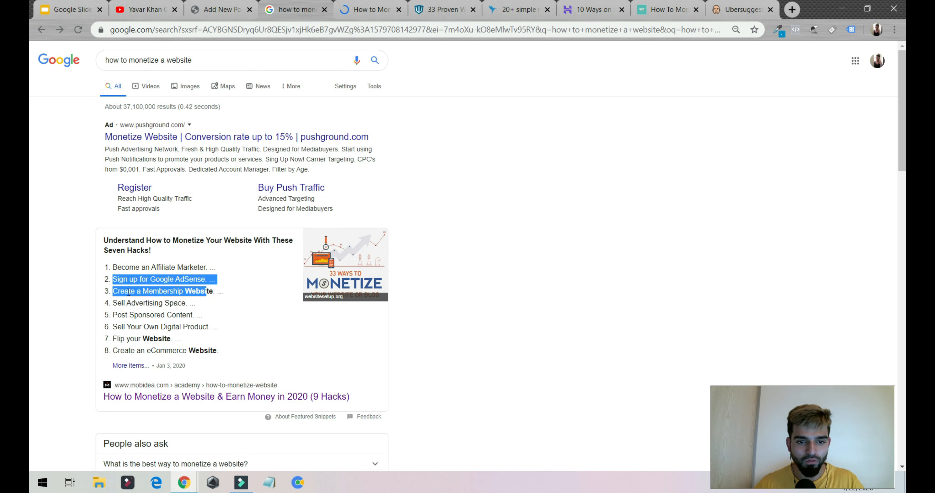
pyautogui.click(361, 10)
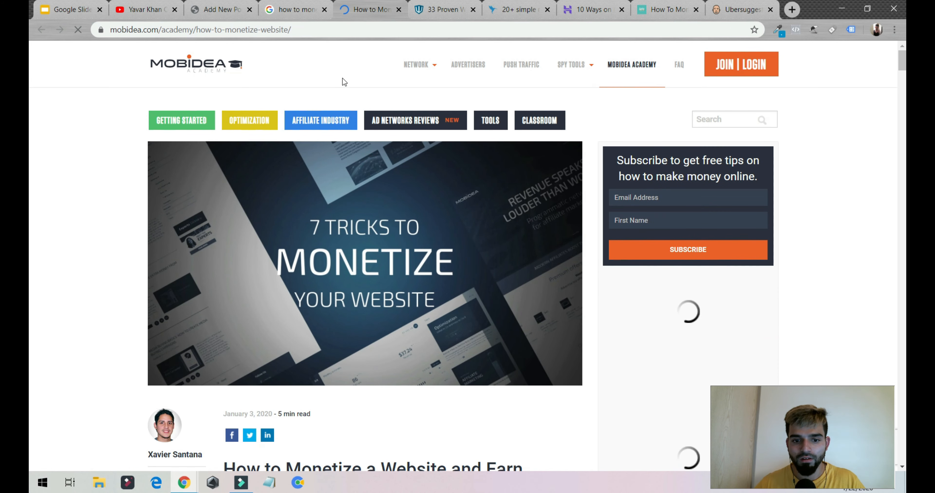
pyautogui.scroll(-3, 343, 77)
pyautogui.scroll(3, 341, 75)
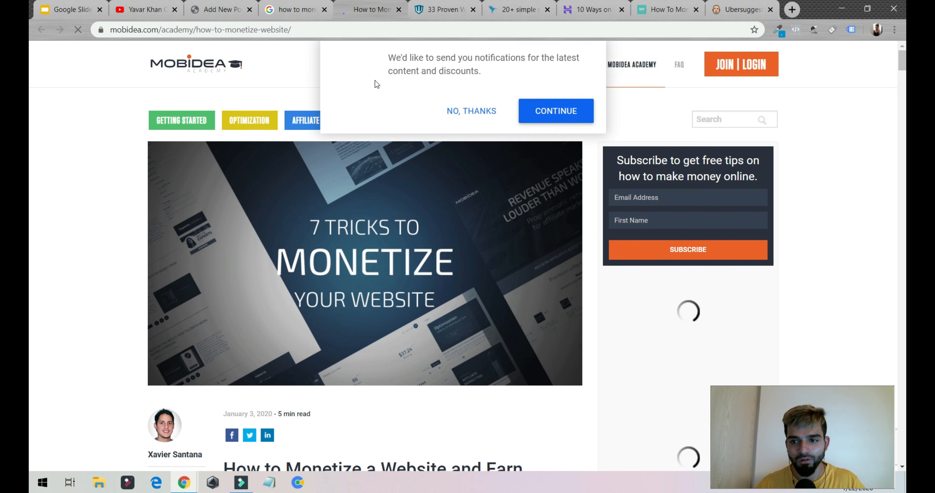
pyautogui.click(465, 113)
pyautogui.scroll(-7, 373, 159)
pyautogui.scroll(8, 382, 186)
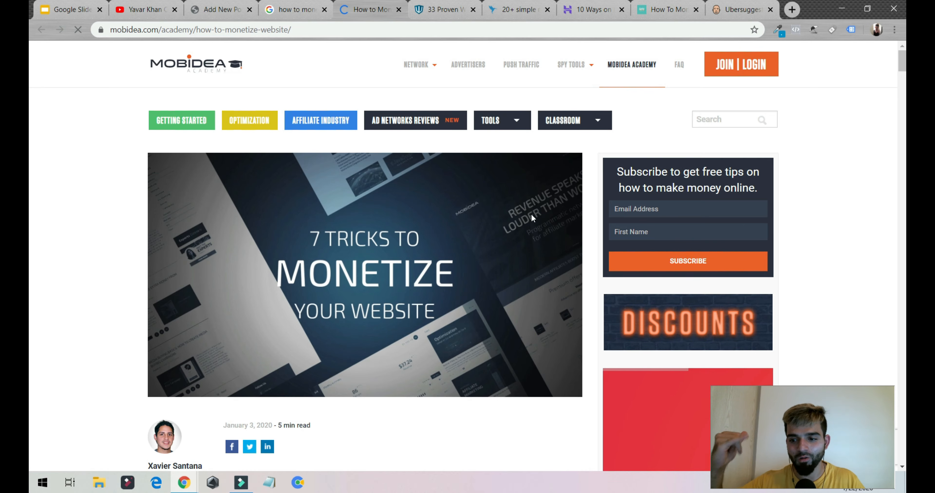
pyautogui.scroll(-14, 531, 214)
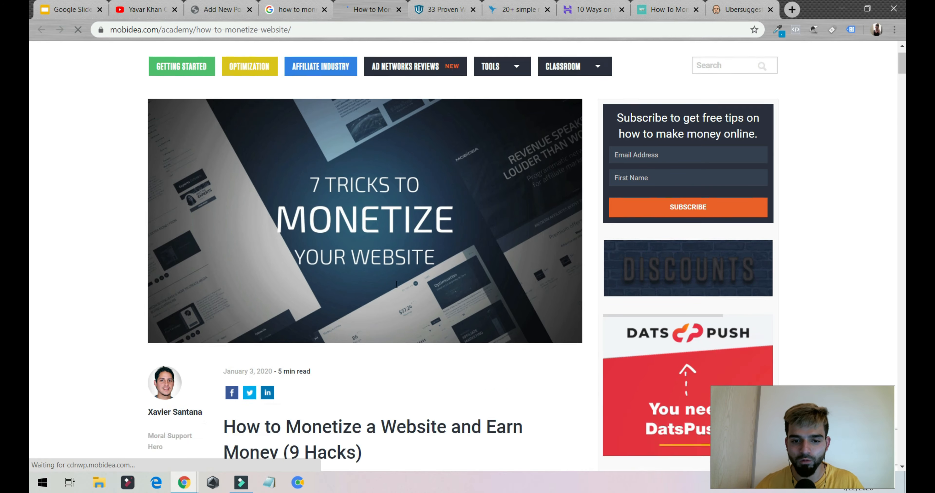
pyautogui.scroll(10, 327, 218)
pyautogui.scroll(-2, 173, 205)
pyautogui.scroll(-6, 173, 205)
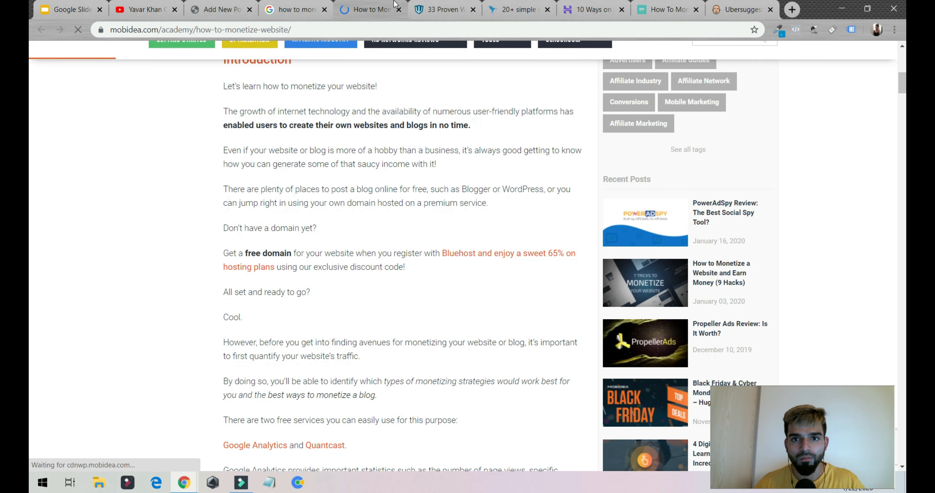
pyautogui.scroll(2, 173, 205)
# Compare the Mobidea article with the list of methods shown in Google's featured snippet
pyautogui.hotkey('ctrl', 'shift', 'Tab')
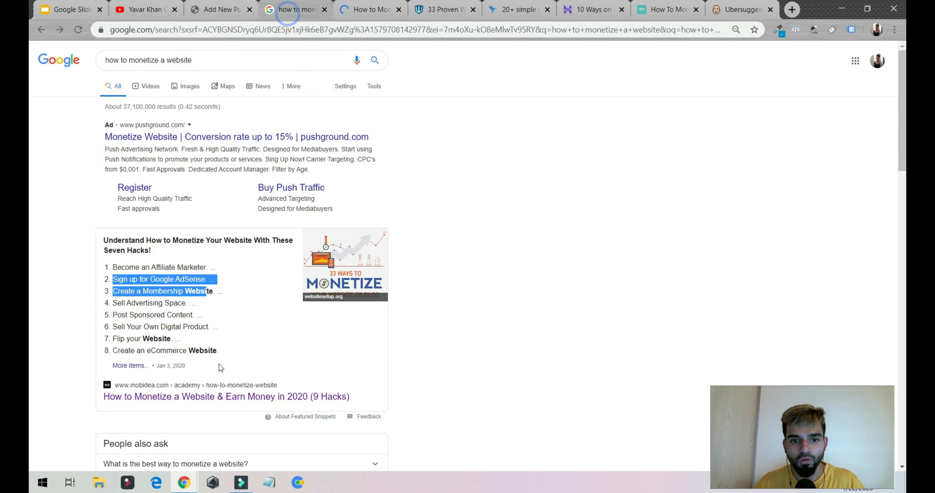
pyautogui.click(373, 5)
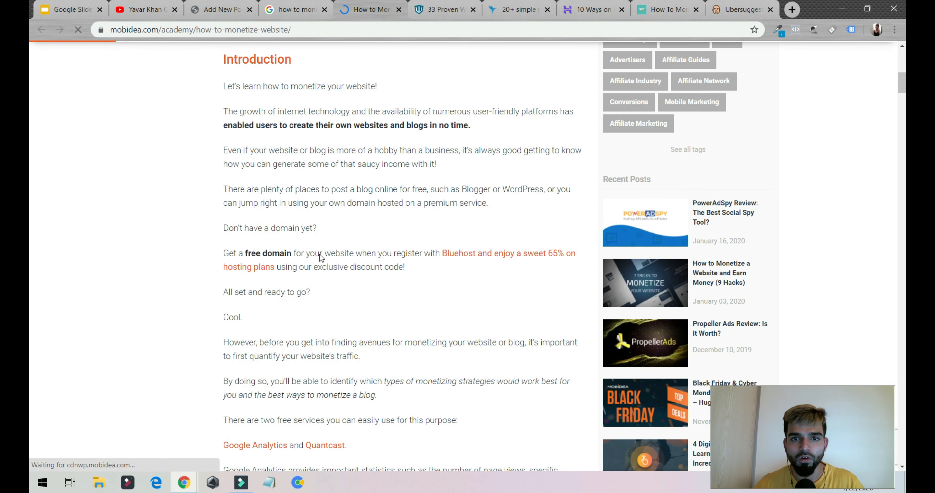
pyautogui.hotkey('ctrl', 'shift', 'Tab')
pyautogui.moveTo(121, 267); pyautogui.dragTo(201, 279)
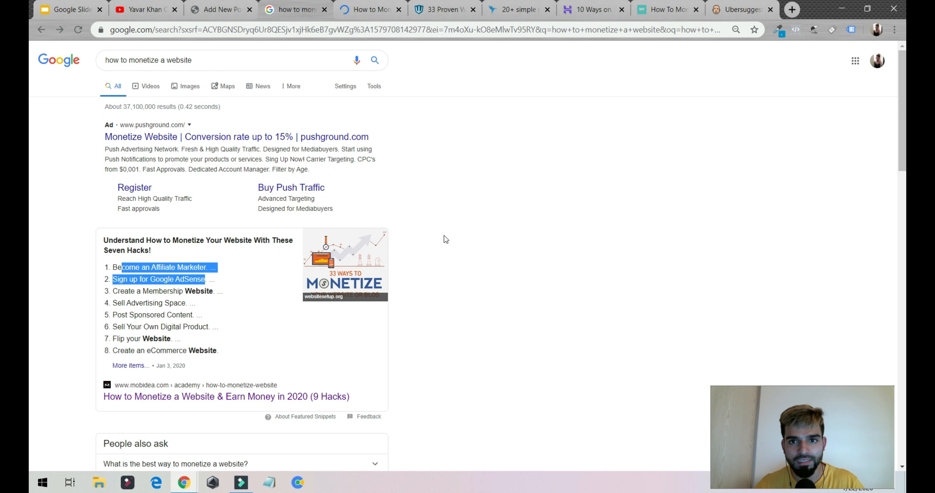
# Use the SEO browser extension to list the WebsiteSetup article's headers and examine its first numbered H3 headings
pyautogui.click(443, 5)
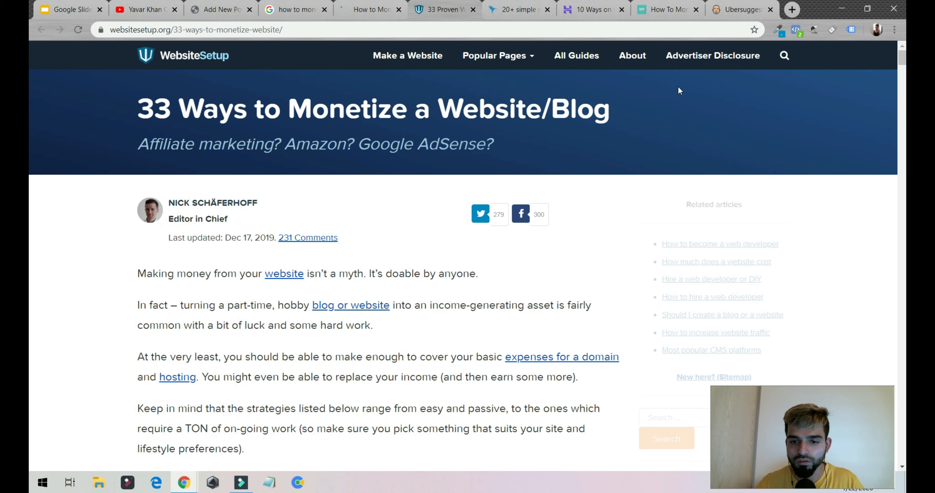
pyautogui.click(895, 30)
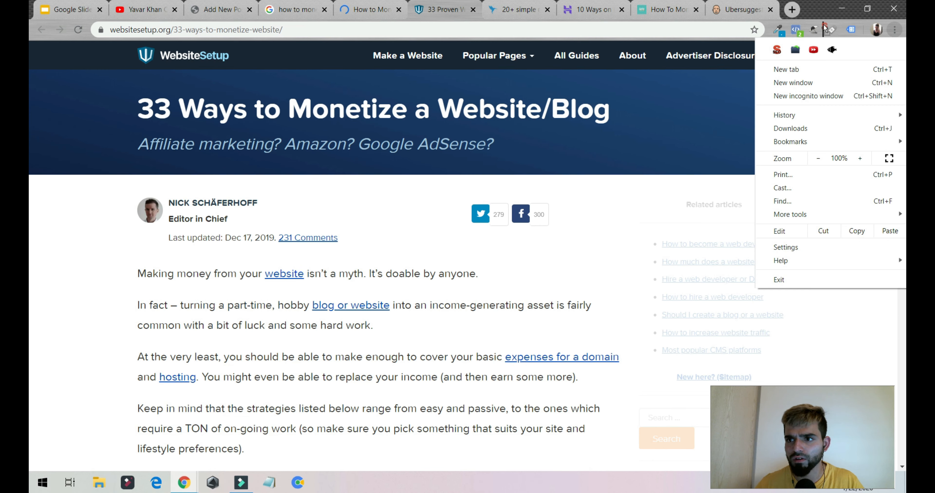
pyautogui.click(816, 30)
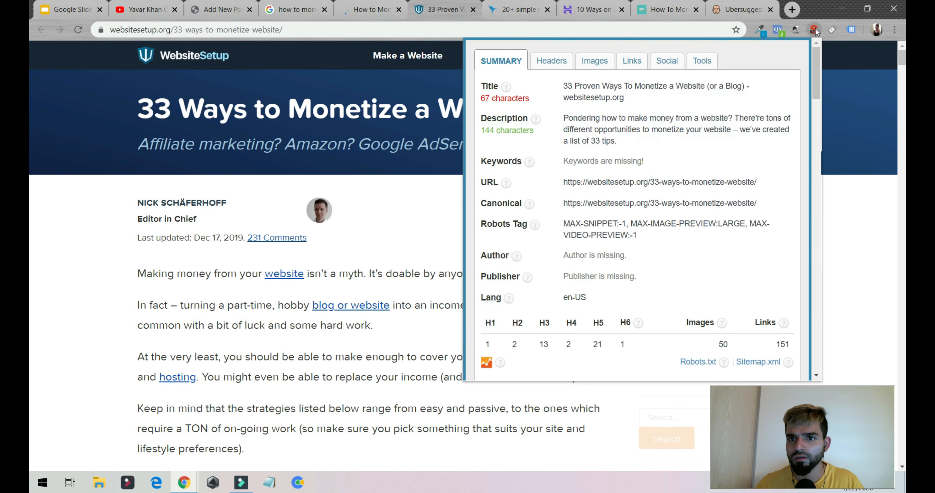
pyautogui.click(565, 64)
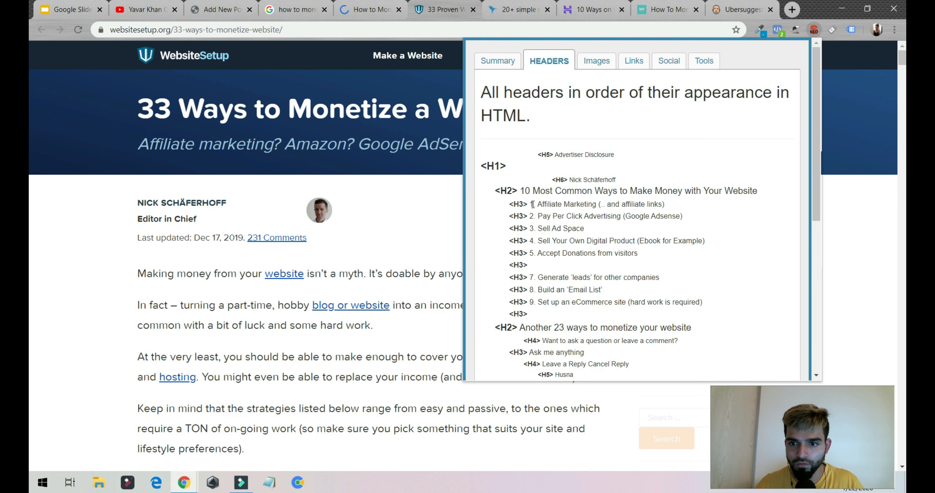
pyautogui.click(532, 204)
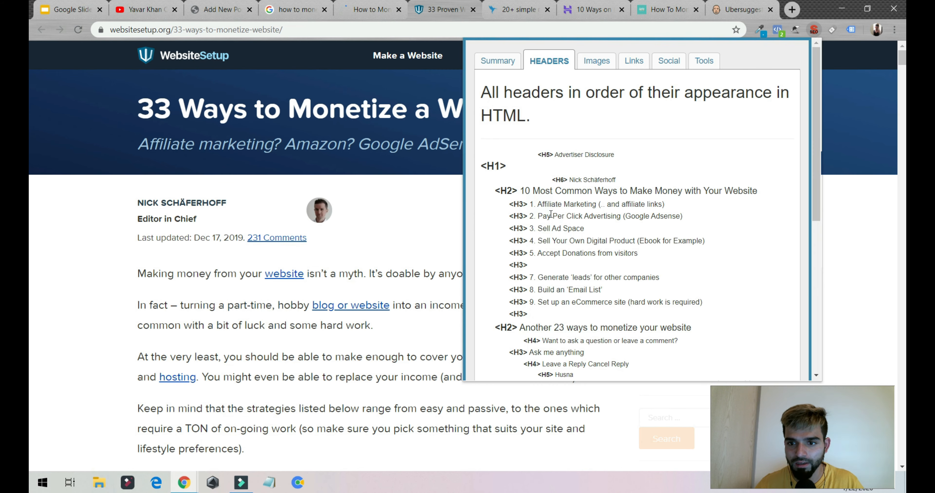
pyautogui.moveTo(534, 216); pyautogui.dragTo(614, 216)
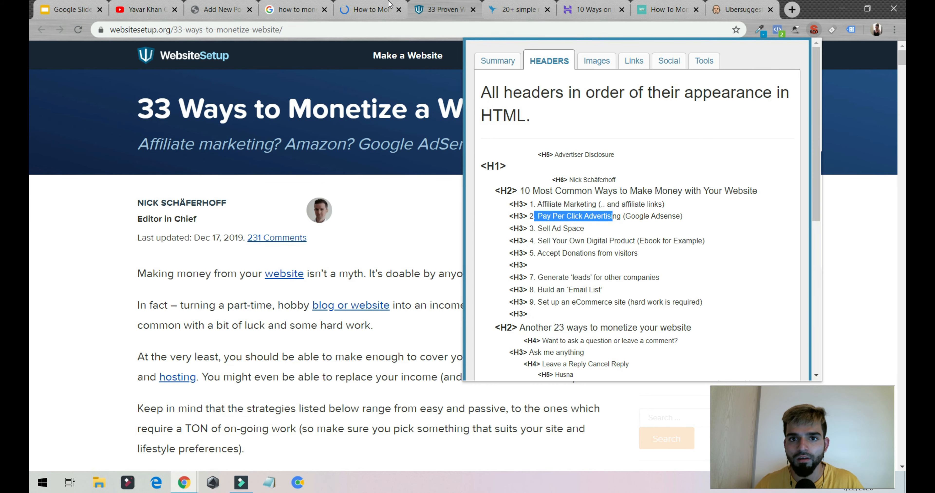
# Display the WebsiteSetup article's header outline again and compare its numbered H3 headings with the methods in Google's featured snippet
pyautogui.click(297, 9)
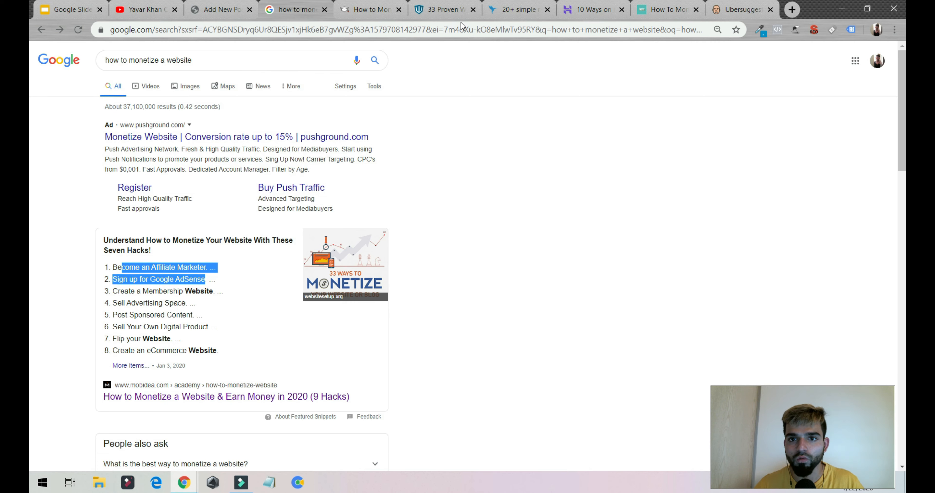
pyautogui.click(449, 9)
pyautogui.click(808, 30)
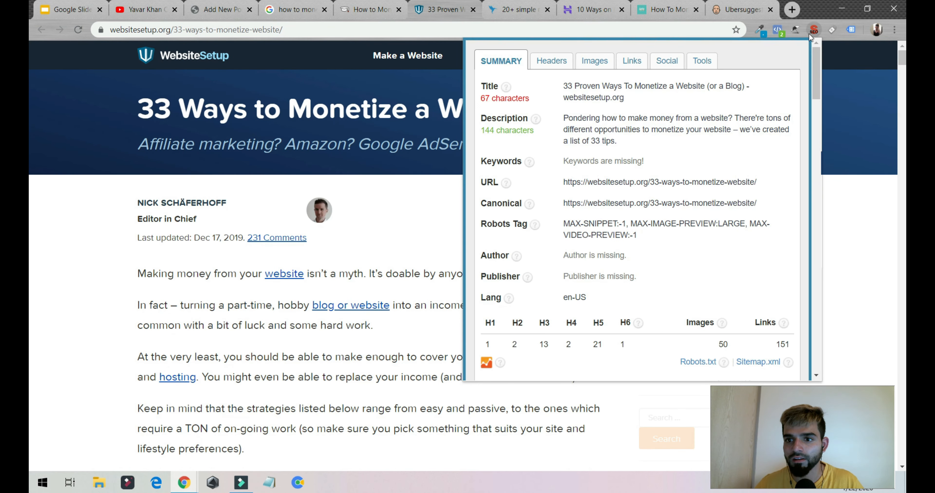
pyautogui.click(556, 63)
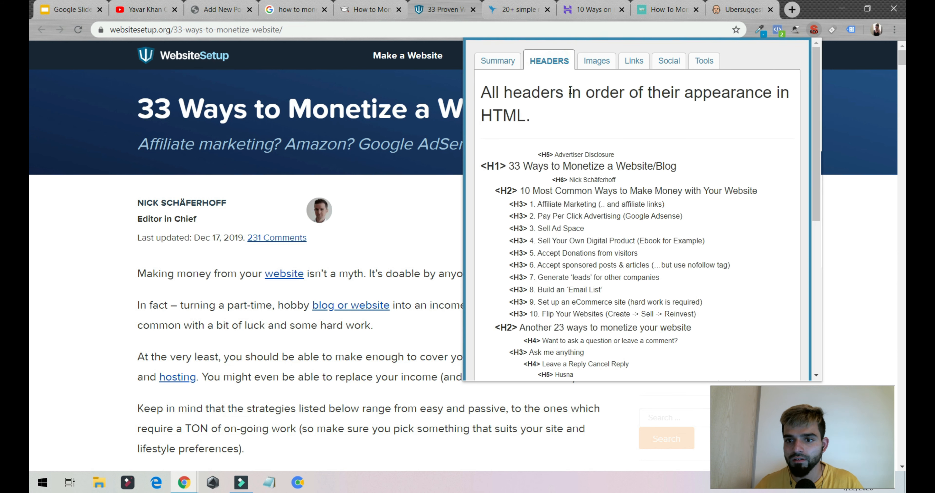
pyautogui.moveTo(533, 206); pyautogui.dragTo(575, 213)
pyautogui.moveTo(538, 241); pyautogui.dragTo(626, 241)
pyautogui.moveTo(538, 216); pyautogui.dragTo(669, 219)
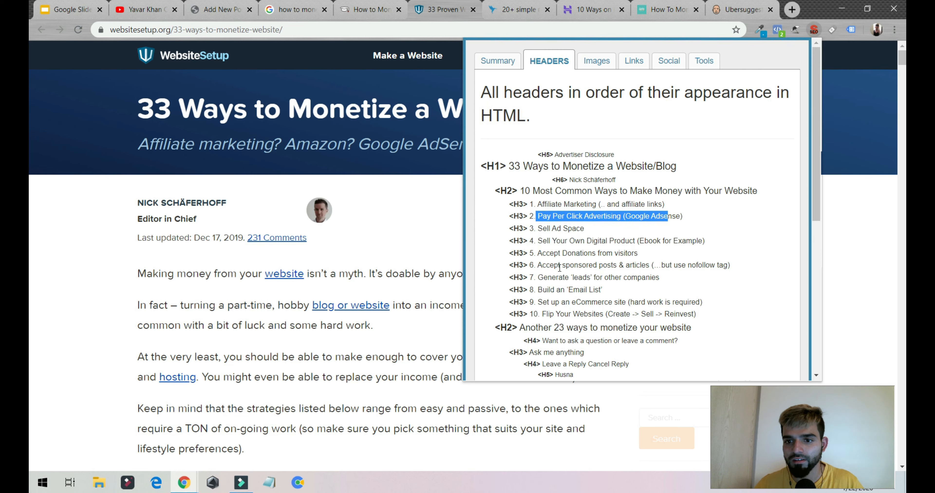
pyautogui.moveTo(539, 227); pyautogui.dragTo(589, 232)
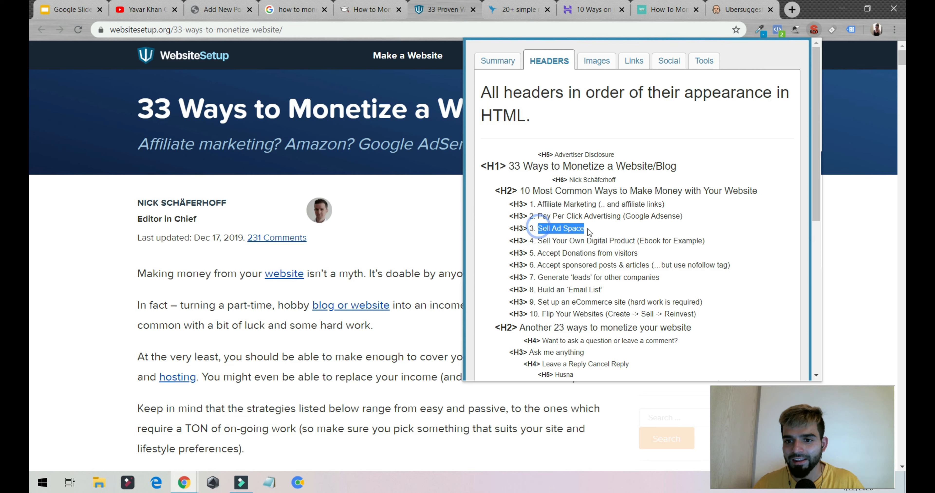
pyautogui.click(541, 240)
pyautogui.click(315, 8)
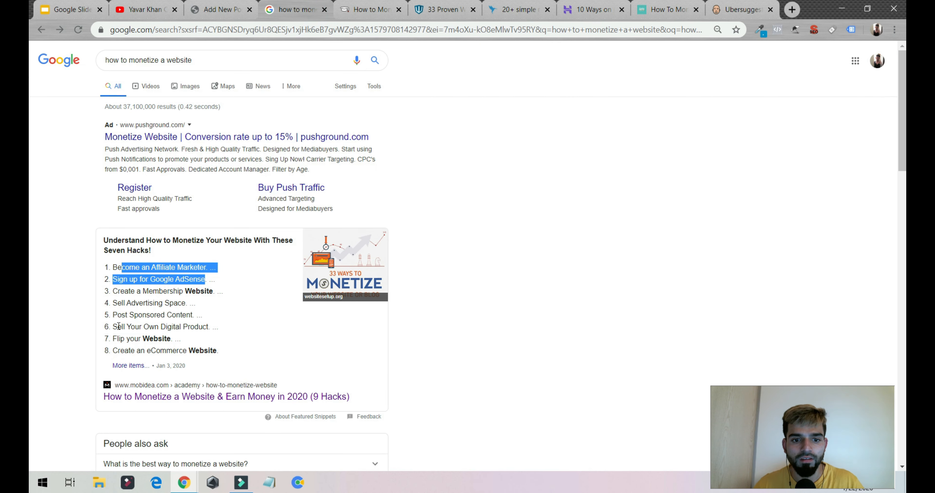
pyautogui.moveTo(119, 326); pyautogui.dragTo(201, 341)
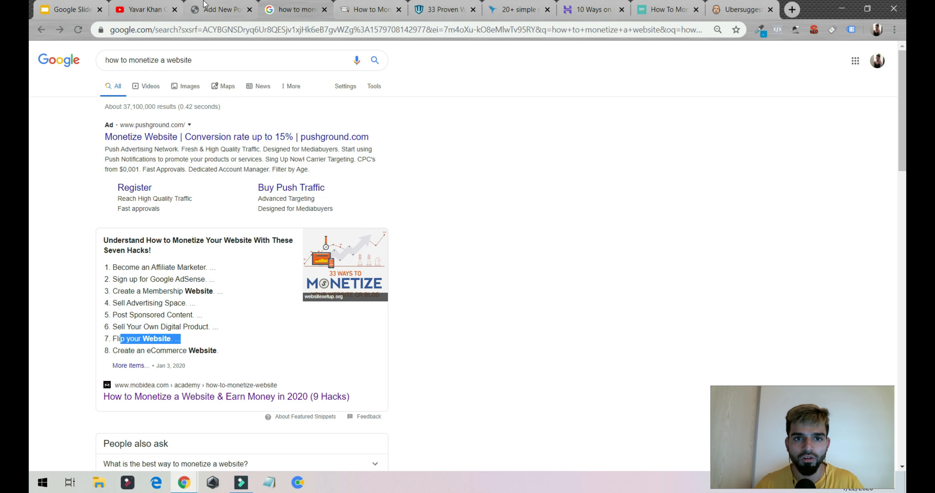
# Switch to the post editor, add the line "5 Fruits I eat" below two empty paragraphs, and convert it to a level 2 heading
pyautogui.click(214, 8)
pyautogui.click(258, 241)
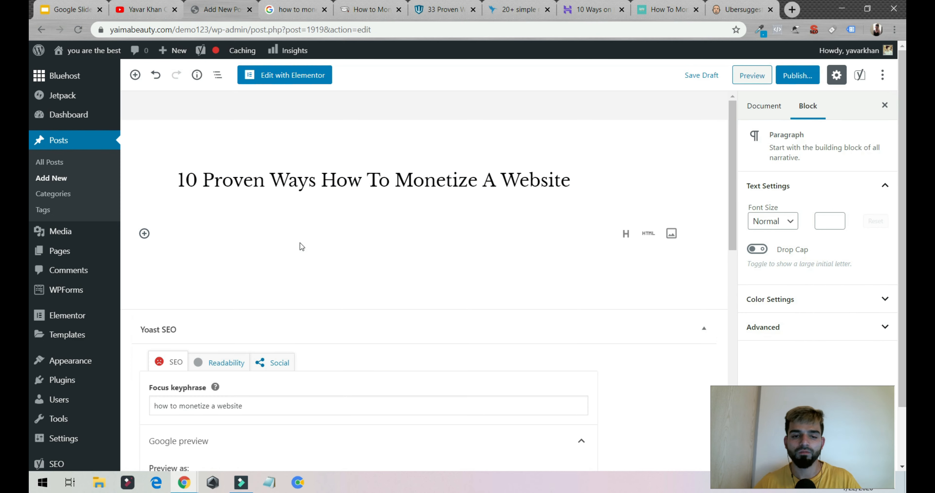
pyautogui.press('Return')
pyautogui.press('Return')
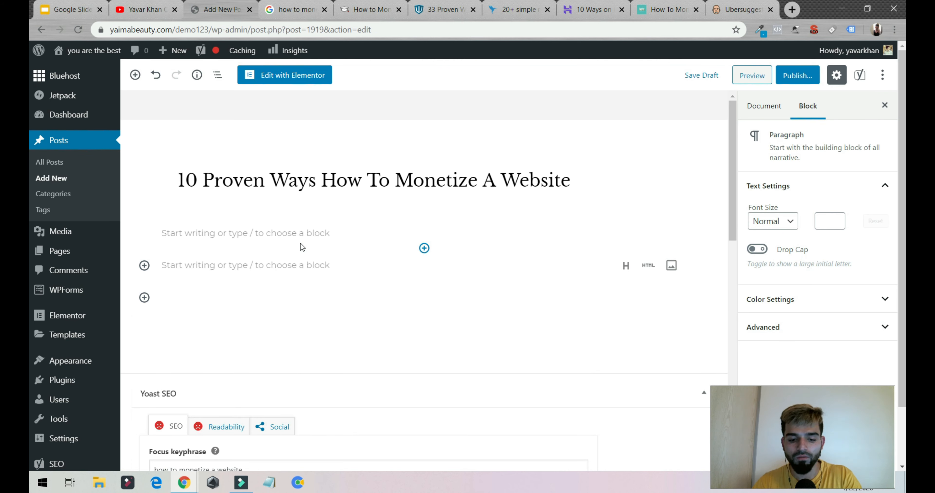
pyautogui.write('5')
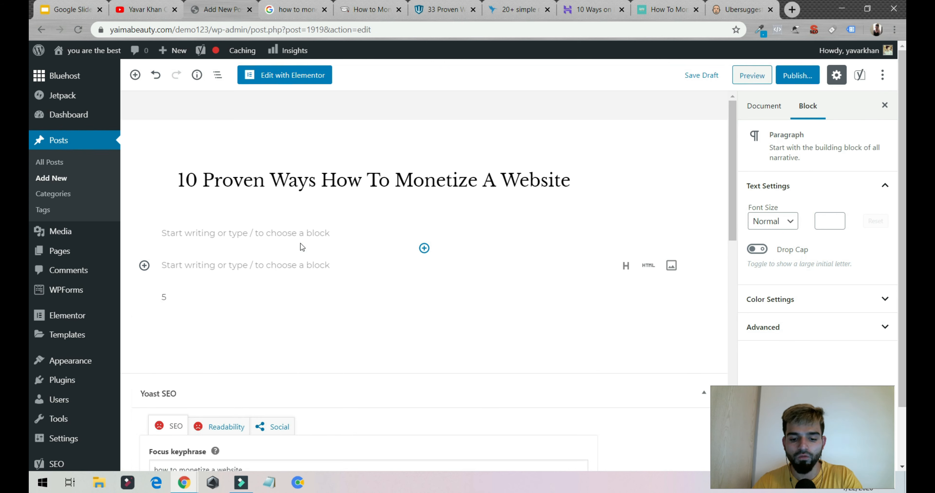
pyautogui.write(' Fruits I e')
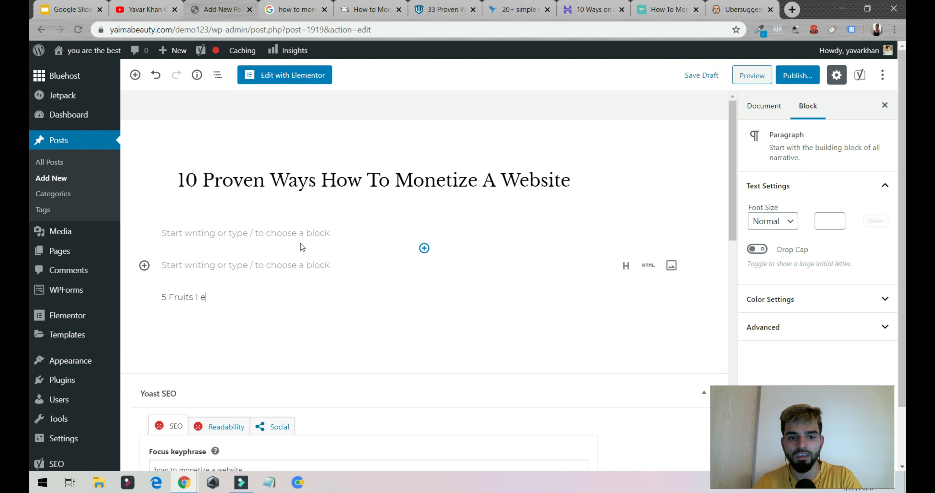
pyautogui.write('at')
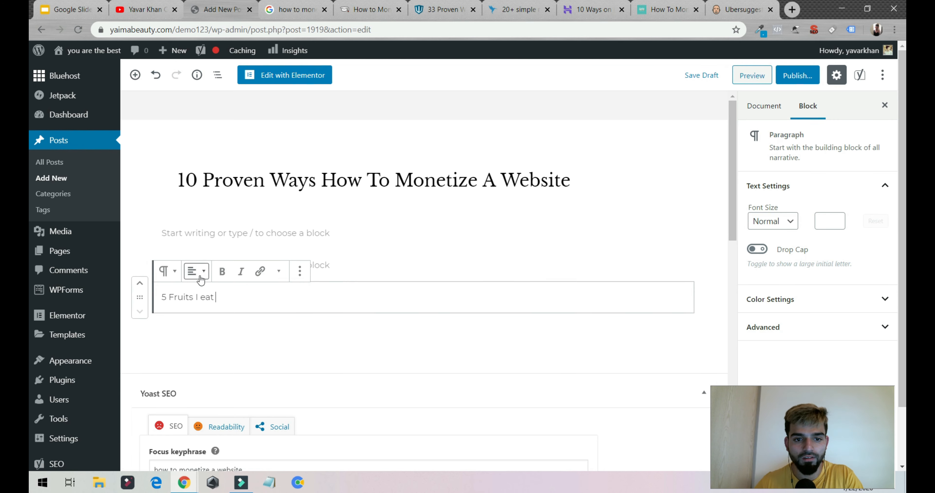
pyautogui.click(197, 275)
pyautogui.click(169, 272)
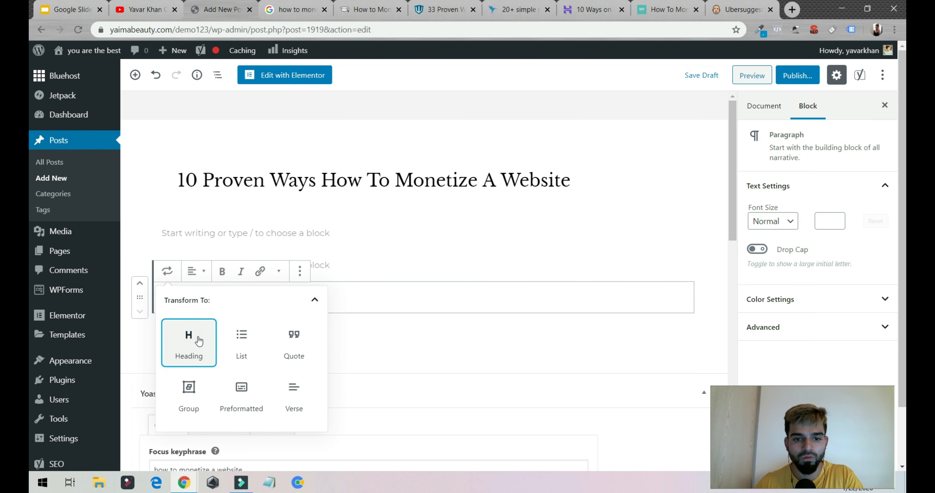
pyautogui.click(199, 341)
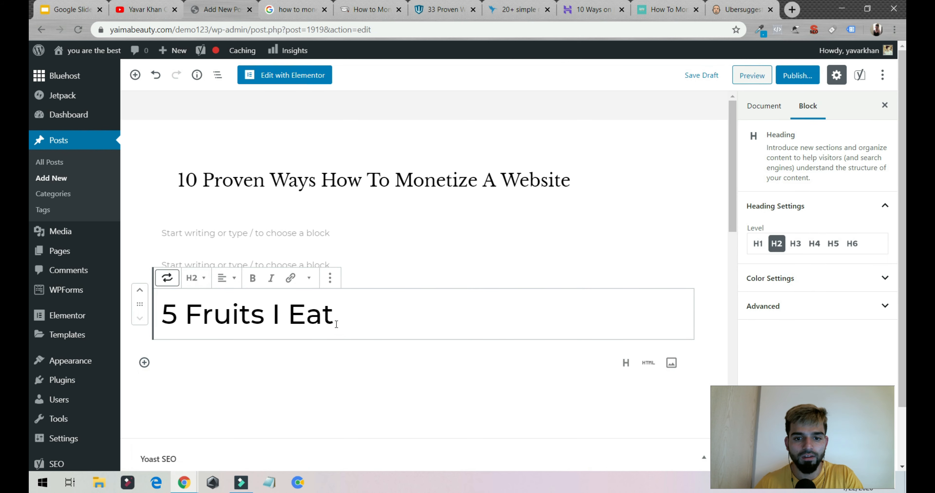
pyautogui.click(347, 318)
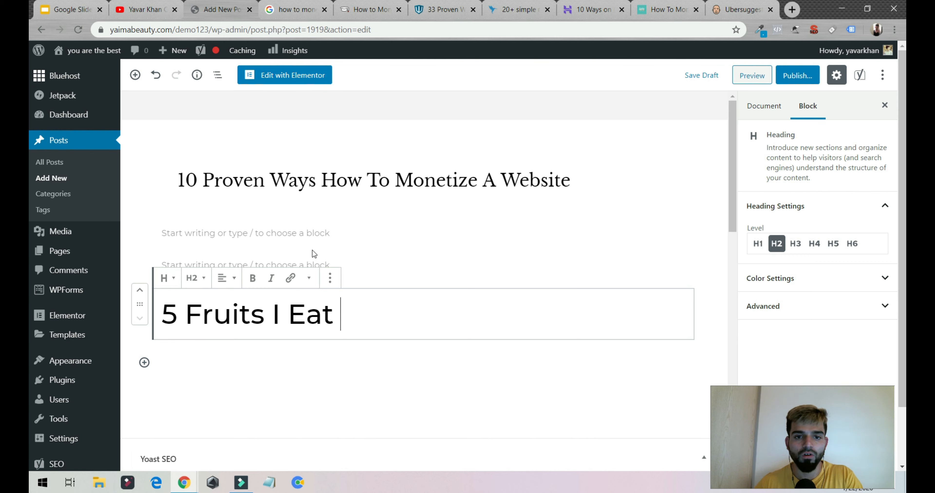
# Add three separate paragraphs reading "Apple", "Mange" and "Banana" below the "5 Fruits I Eat" heading
pyautogui.press('Return')
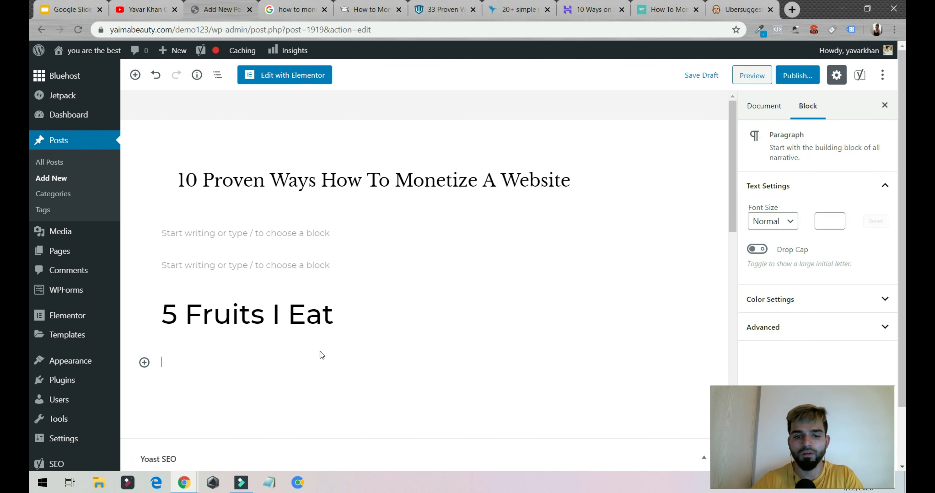
pyautogui.write('Apple')
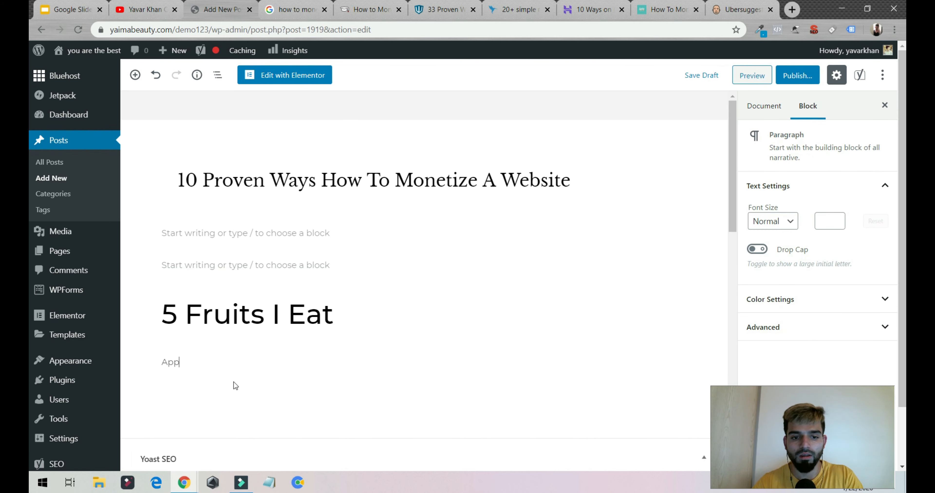
pyautogui.press('Return')
pyautogui.write('Mange')
pyautogui.press('Return')
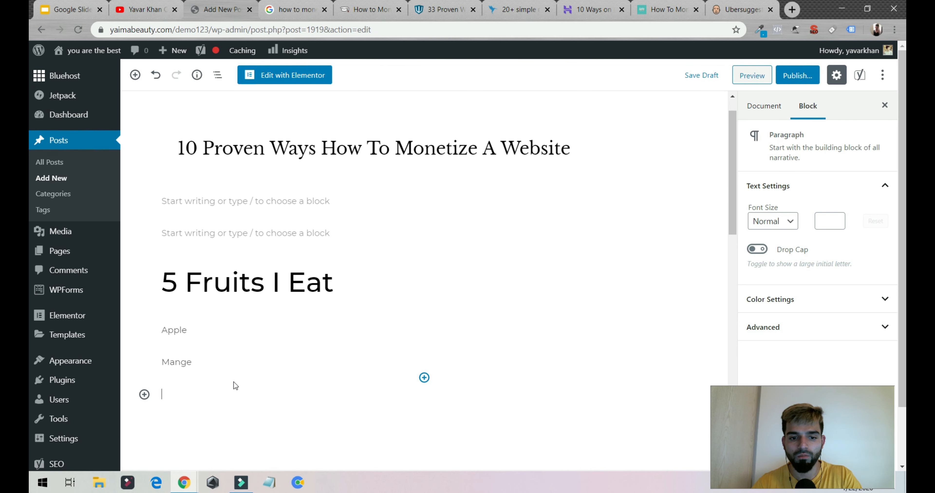
pyautogui.write('Banana')
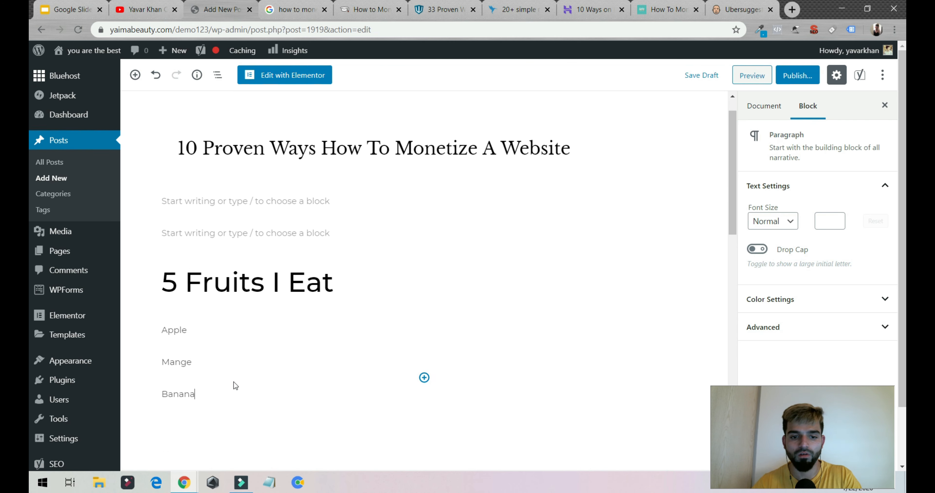
# Convert the "Apple" paragraph to a level 3 heading
pyautogui.click(196, 330)
pyautogui.click(165, 305)
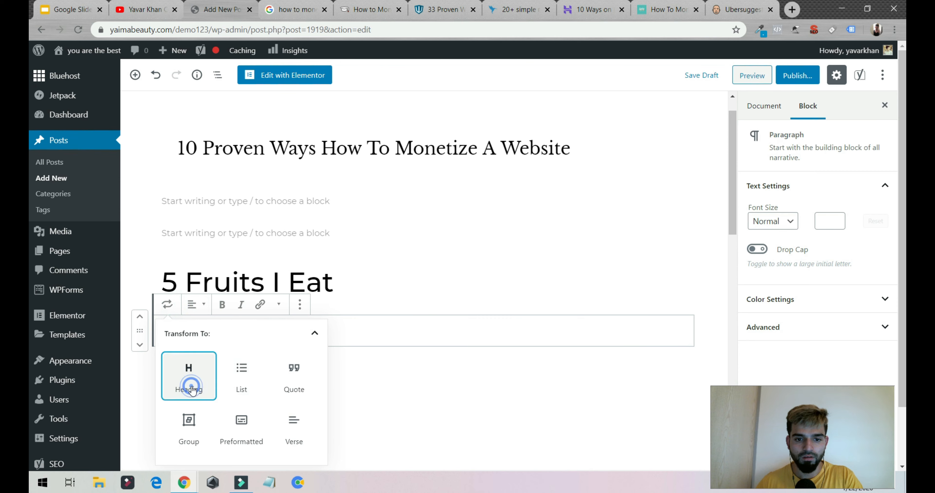
pyautogui.click(190, 379)
pyautogui.click(195, 305)
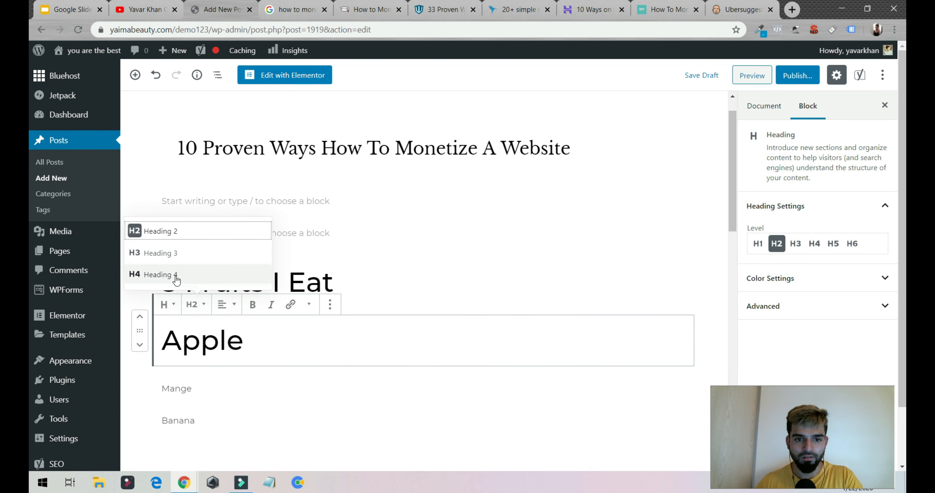
pyautogui.click(180, 255)
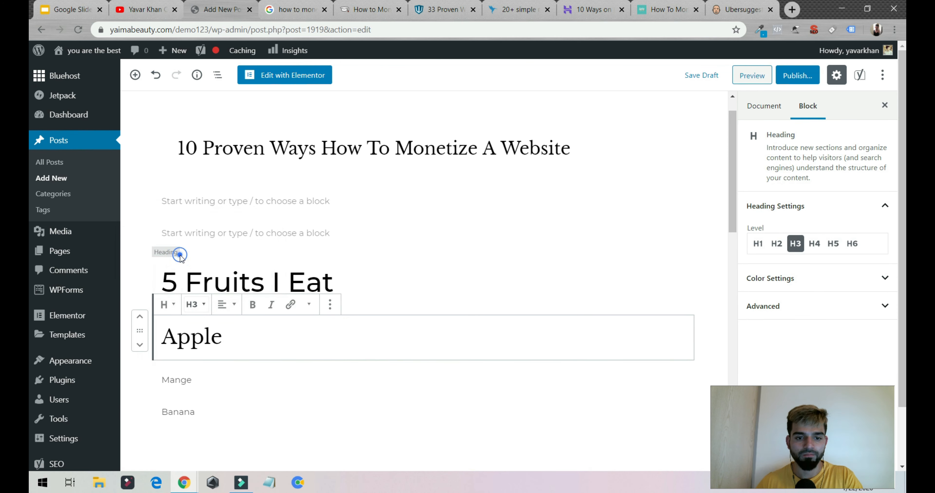
# Convert the "Mange" paragraph to a level 3 heading and correct its text to "Mango"
pyautogui.click(224, 377)
pyautogui.click(168, 354)
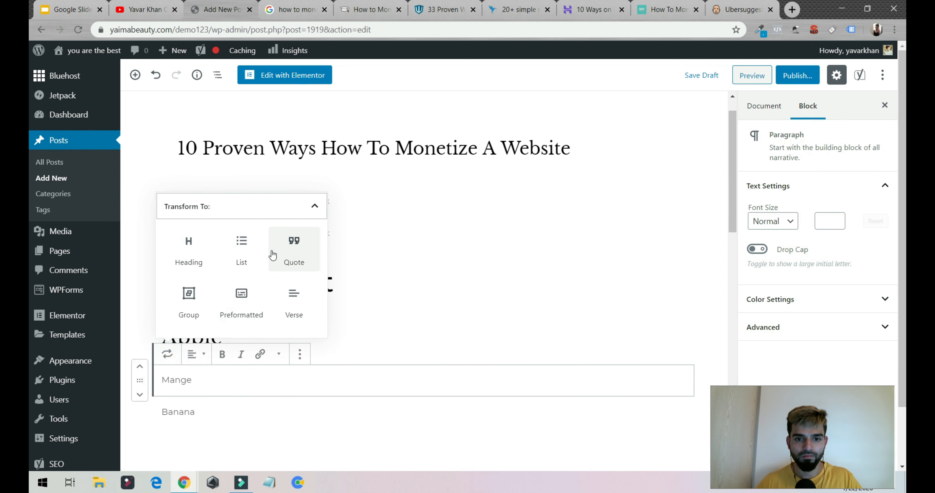
pyautogui.click(185, 247)
pyautogui.click(195, 357)
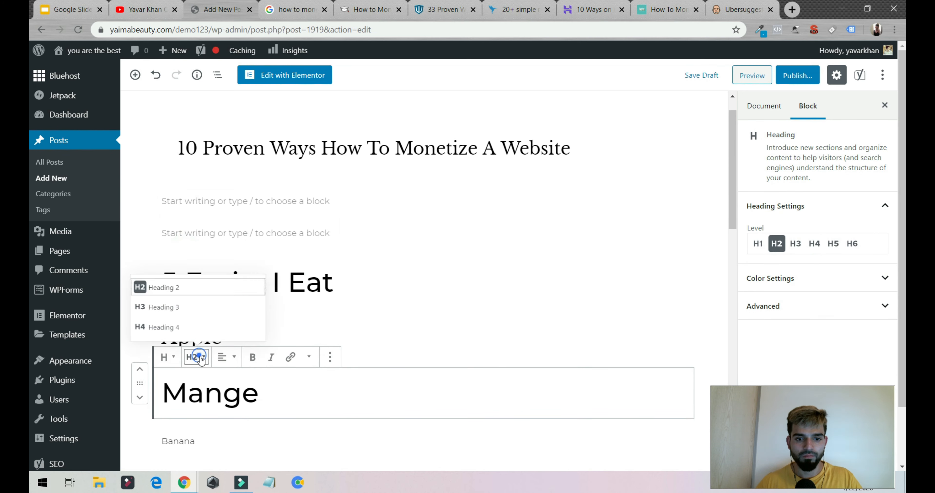
pyautogui.click(164, 307)
pyautogui.scroll(-3, 230, 343)
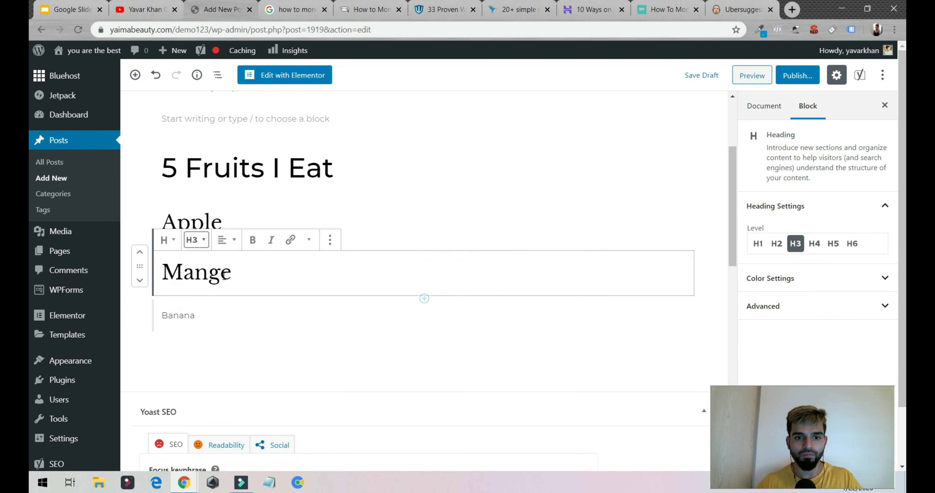
pyautogui.moveTo(220, 272); pyautogui.dragTo(253, 271)
pyautogui.write('o')
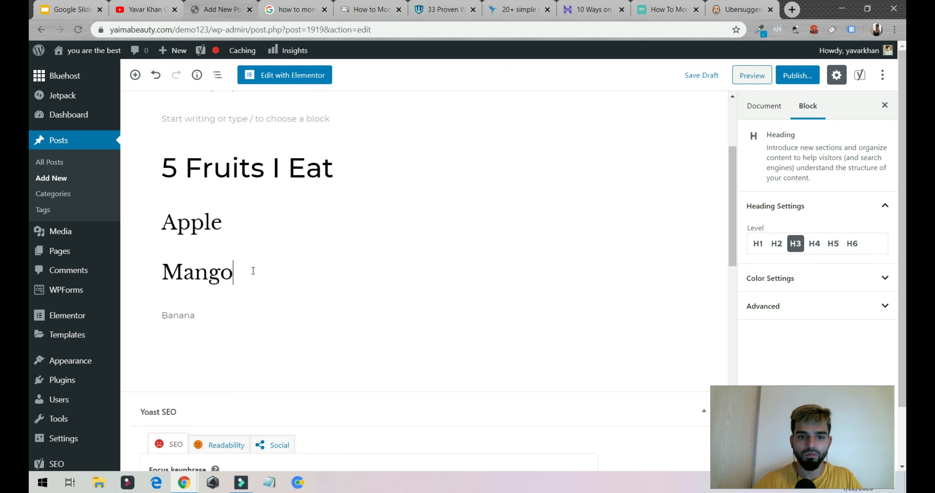
# Convert the "Banana" paragraph to a level 3 heading
pyautogui.click(203, 312)
pyautogui.click(167, 289)
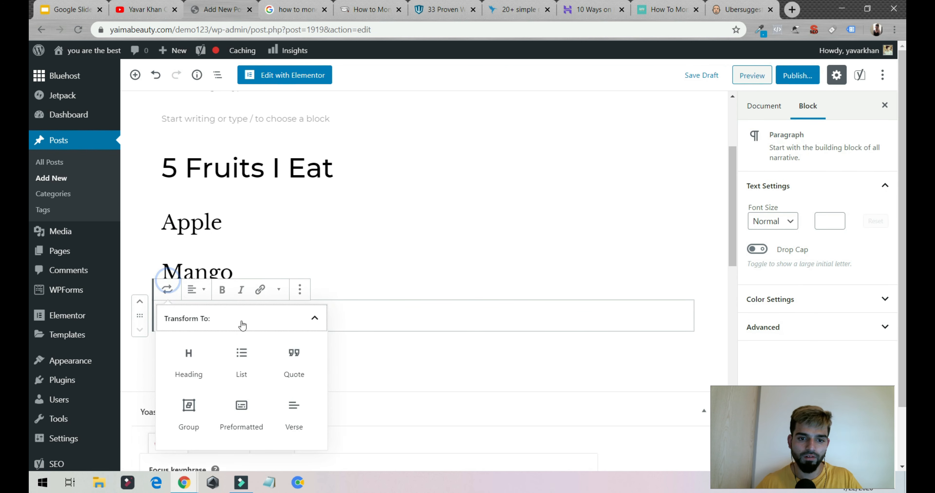
pyautogui.click(190, 359)
pyautogui.click(202, 297)
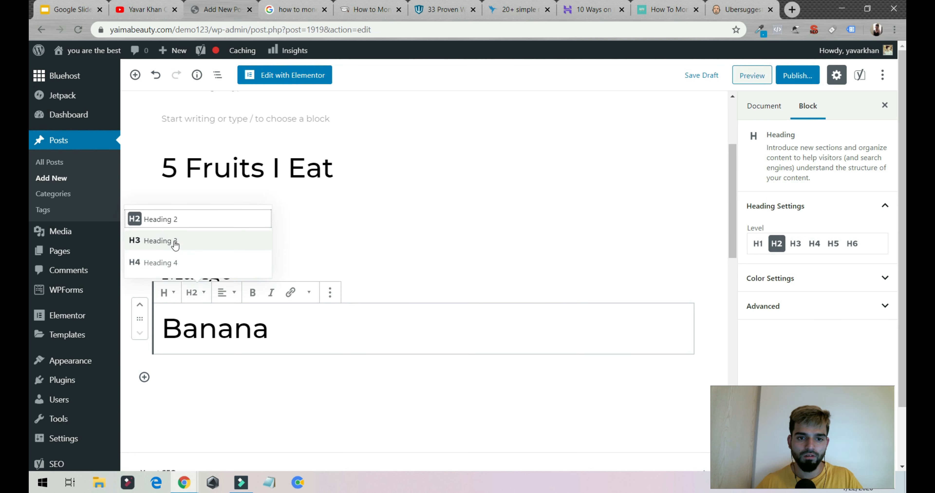
pyautogui.click(180, 222)
pyautogui.click(194, 298)
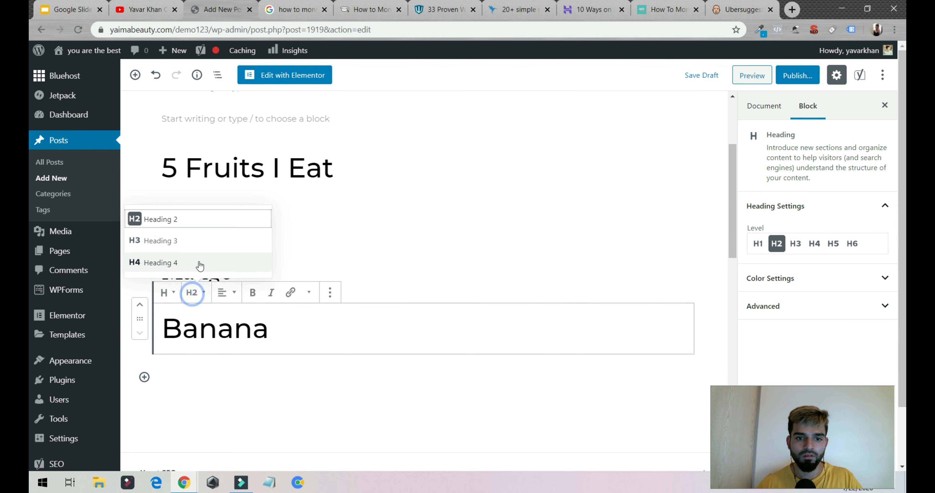
pyautogui.click(193, 242)
# Add a paragraph of placeholder text under each of the Banana, Mango and Apple headings
pyautogui.click(278, 328)
pyautogui.press('Return')
pyautogui.write('a')
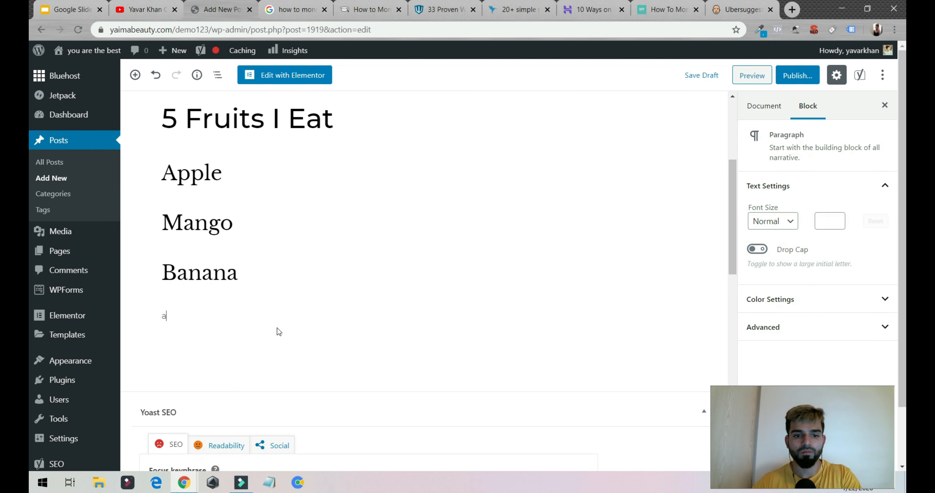
pyautogui.write('asdasdasdasd')
pyautogui.click(265, 223)
pyautogui.press('Return')
pyautogui.write('asdas')
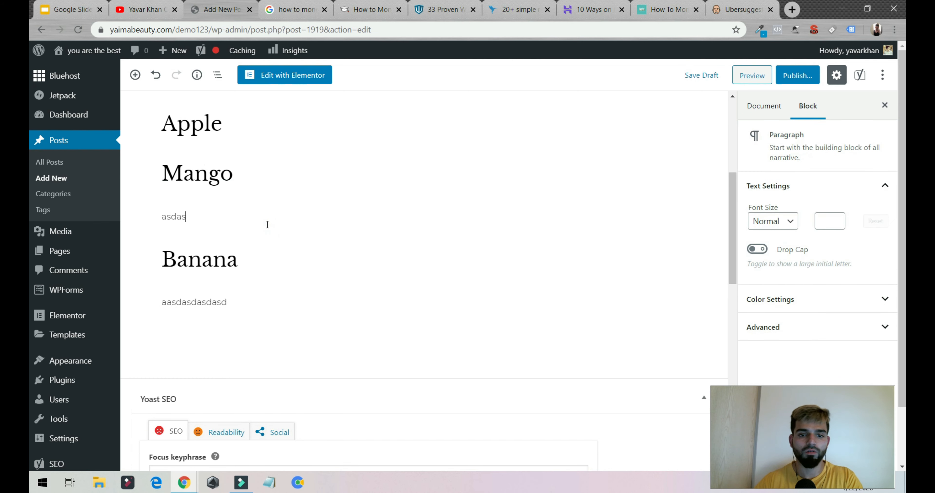
pyautogui.write('dasdasd')
pyautogui.click(252, 122)
pyautogui.press('Return')
pyautogui.write('asdsadsad')
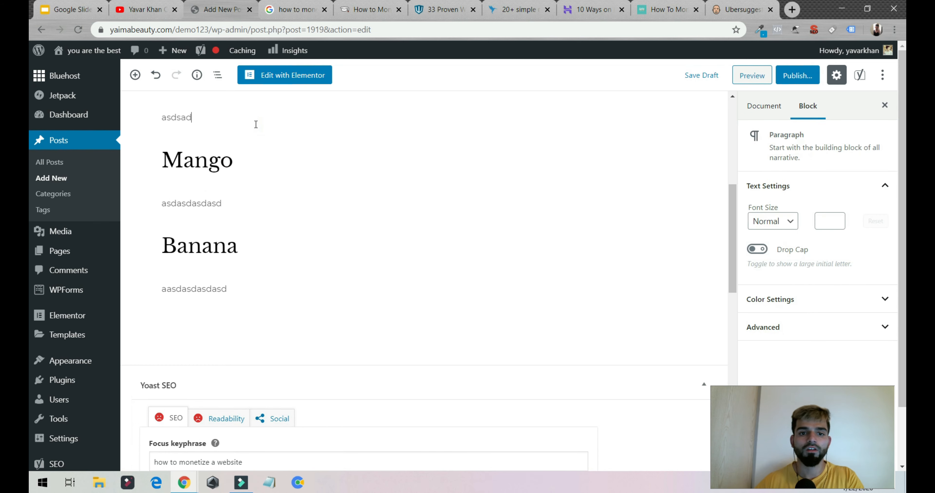
pyautogui.scroll(8, 293, 179)
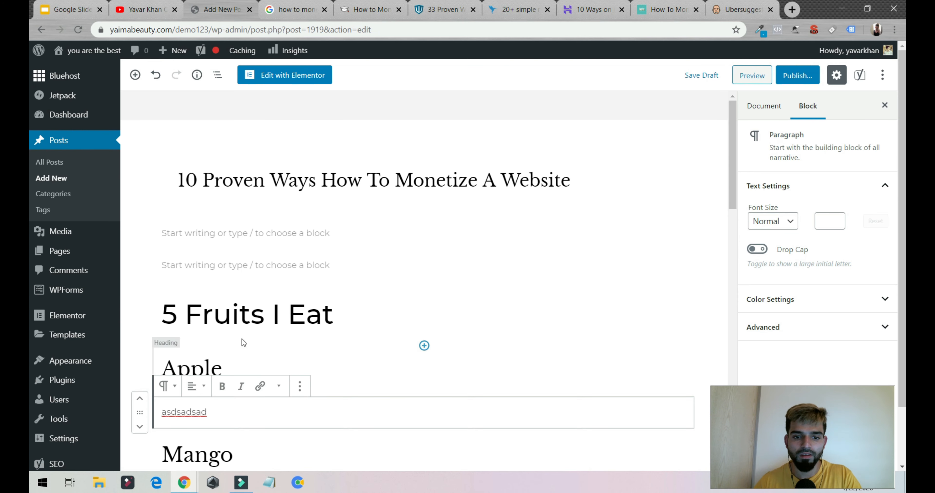
# Delete the "5 Fruits I Eat" heading, the three fruit subheadings and the placeholder text between them
pyautogui.scroll(-3, 218, 243)
pyautogui.click(238, 255)
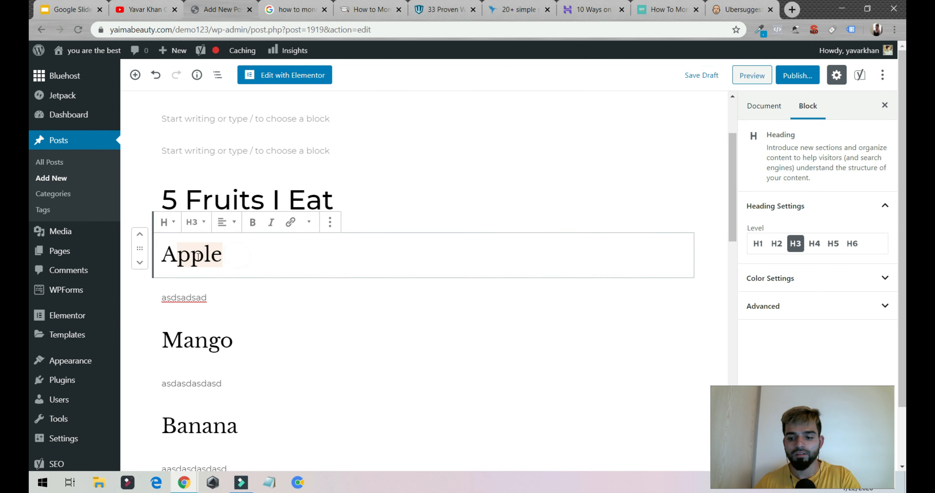
pyautogui.press('BackSpace')
pyautogui.press('BackSpace')
pyautogui.press('BackSpace')
pyautogui.press('BackSpace')
pyautogui.press('BackSpace')
pyautogui.press('BackSpace')
pyautogui.moveTo(284, 423); pyautogui.dragTo(196, 303)
pyautogui.press('BackSpace')
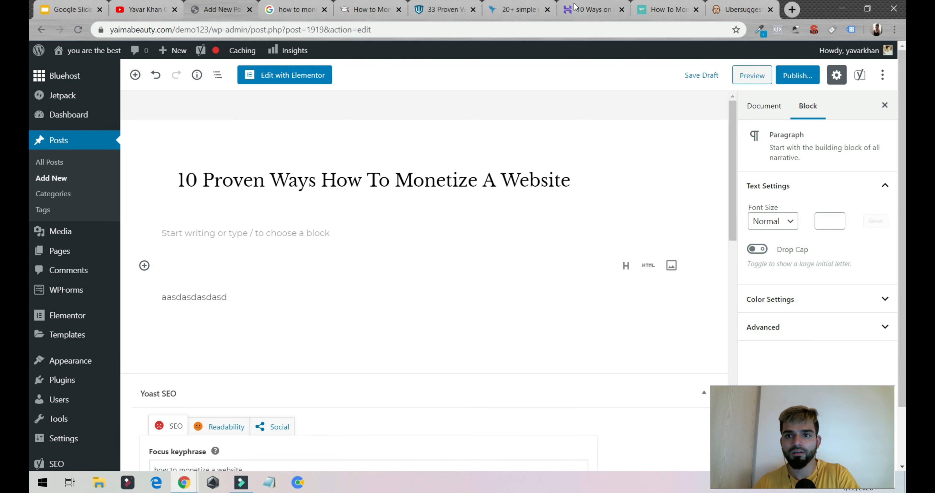
# Copy the heading "1. Pay Per Click Advertising with Google AdSense" from the Hostinger article and paste it into the post's empty paragraph
pyautogui.click(603, 13)
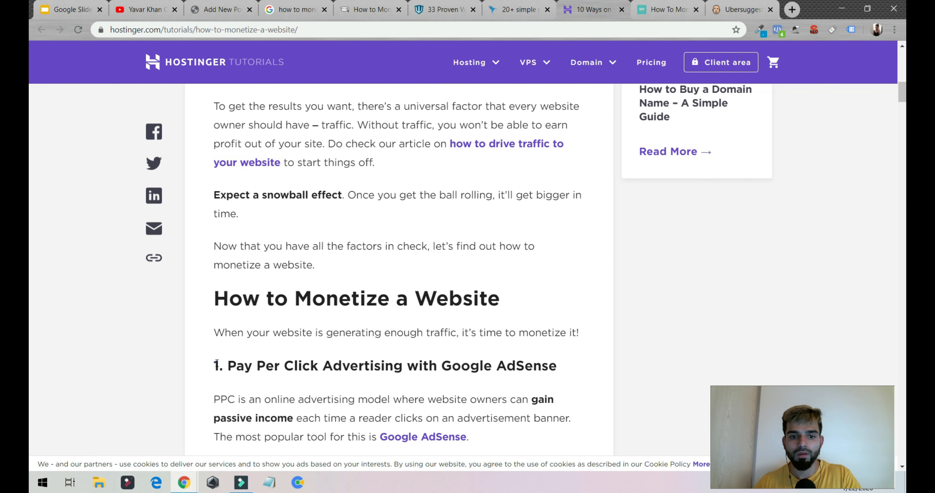
pyautogui.moveTo(217, 364); pyautogui.dragTo(558, 361)
pyautogui.hotkey('ctrl', 'c')
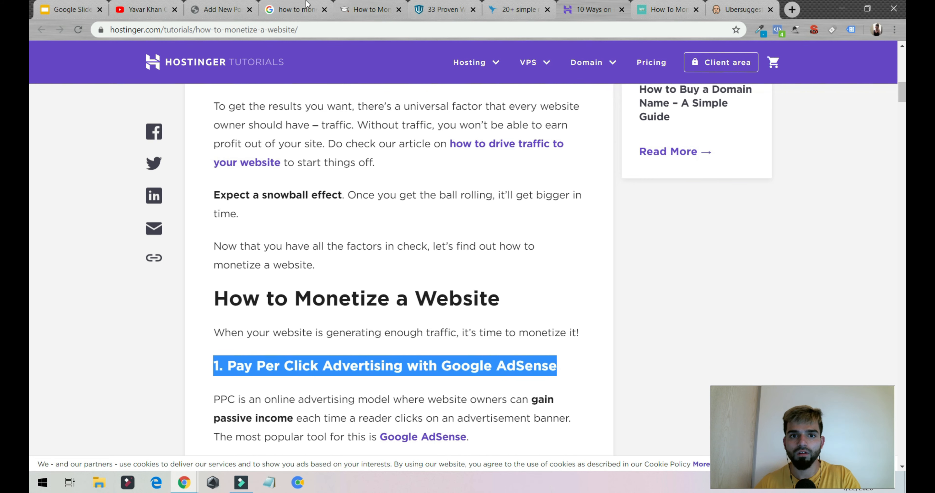
pyautogui.click(239, 11)
pyautogui.hotkey('ctrl', 'v')
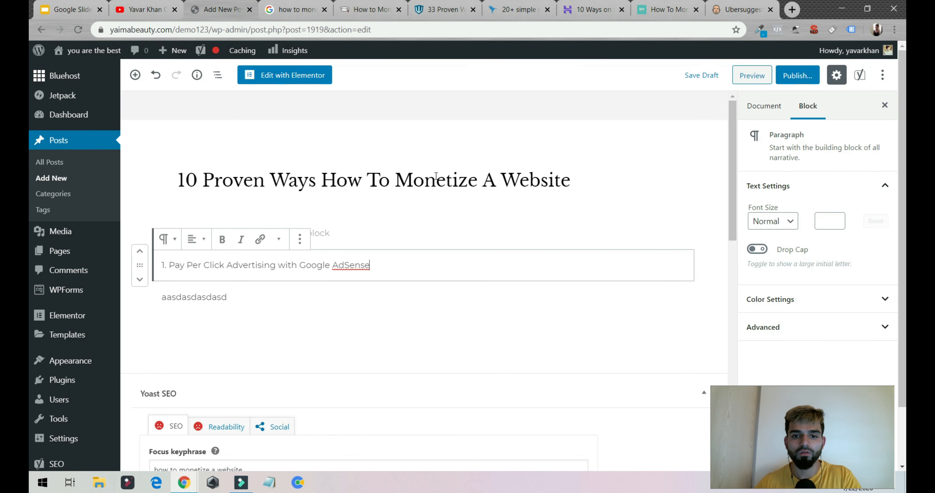
# Convert the pasted Google AdSense line to a level 2 heading and add a paragraph of placeholder text directly beneath it
pyautogui.click(184, 241)
pyautogui.click(193, 309)
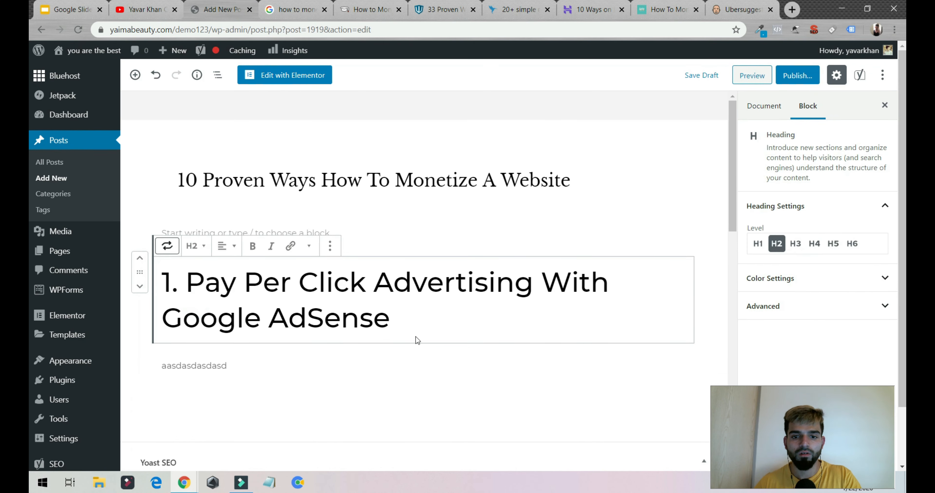
pyautogui.press('Return')
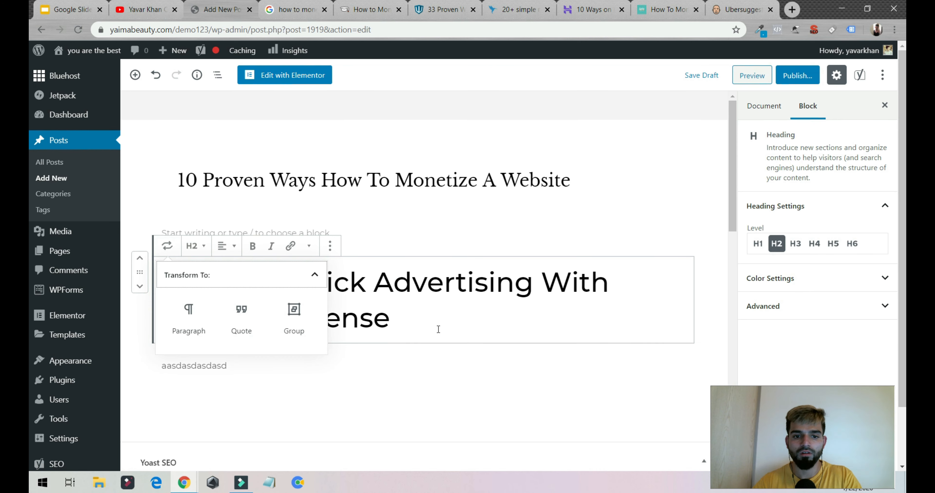
pyautogui.click(429, 343)
pyautogui.click(416, 308)
pyautogui.press('Return')
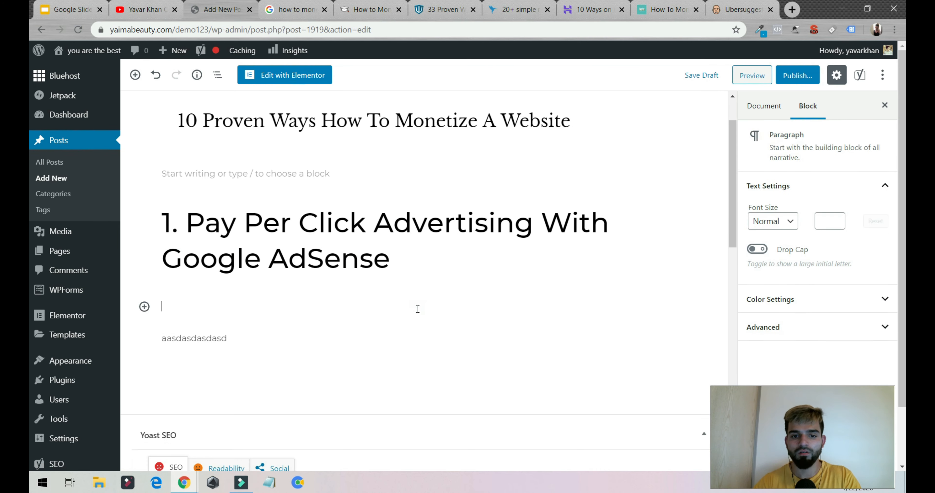
pyautogui.write('asdsadasdasdasdasdsa')
# Copy the Google AdSense heading text and paste it over the second placeholder paragraph below the heading
pyautogui.moveTo(423, 263); pyautogui.dragTo(450, 286)
pyautogui.hotkey('ctrl', 'c')
pyautogui.click(186, 229)
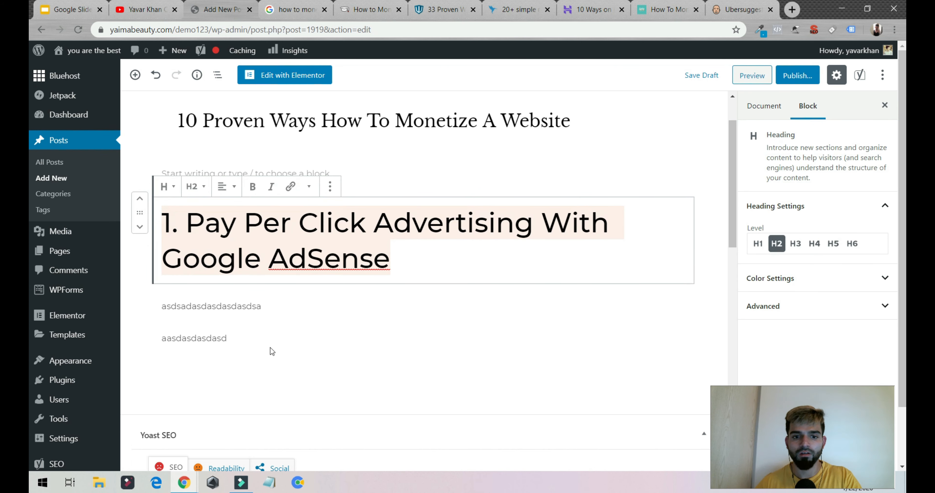
pyautogui.click(264, 340)
pyautogui.hotkey('ctrl', 'a')
pyautogui.hotkey('ctrl', 'v')
pyautogui.click(285, 373)
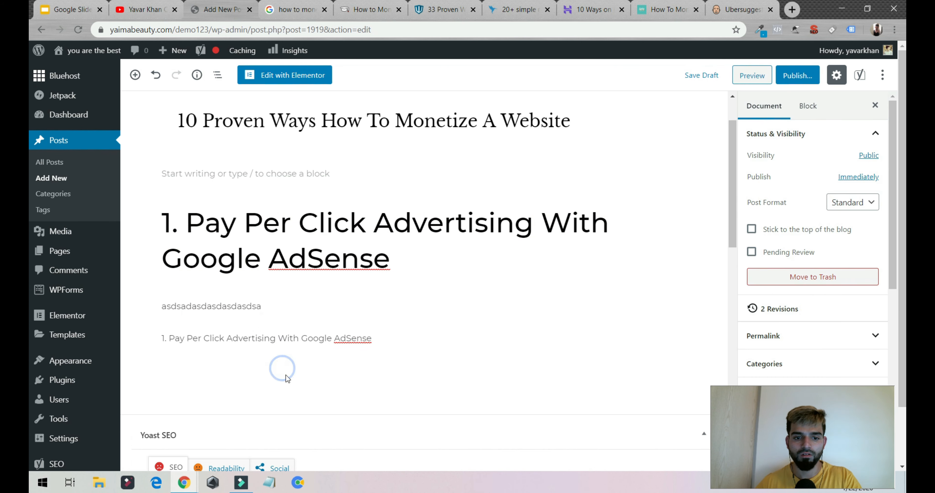
# Duplicate the Google AdSense heading block and move the copy below the first placeholder paragraph
pyautogui.click(221, 228)
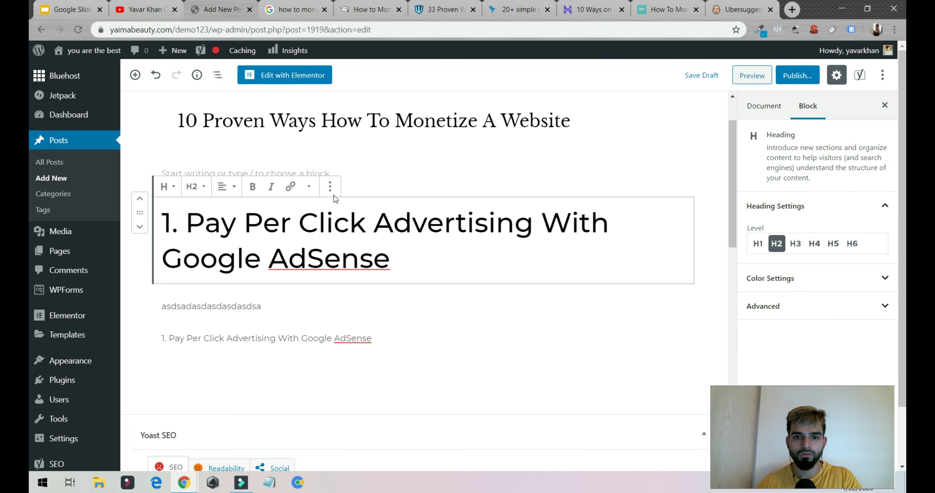
pyautogui.click(331, 188)
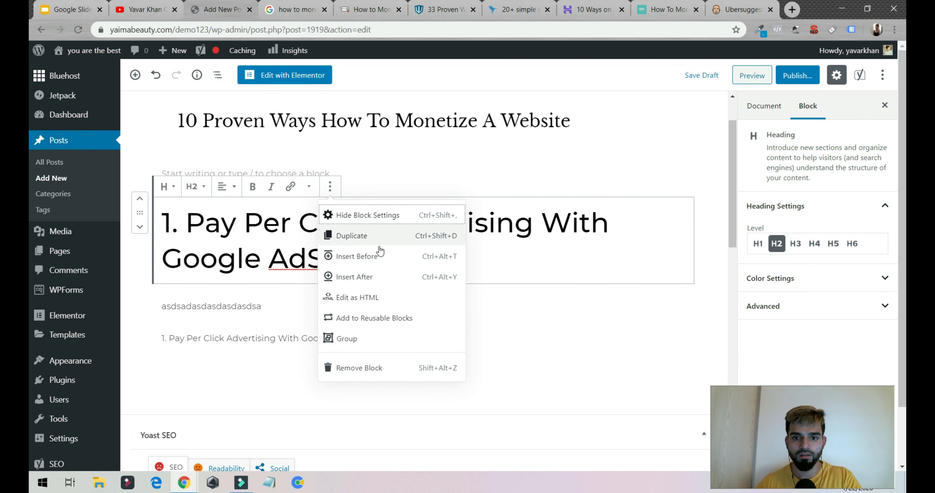
pyautogui.click(341, 235)
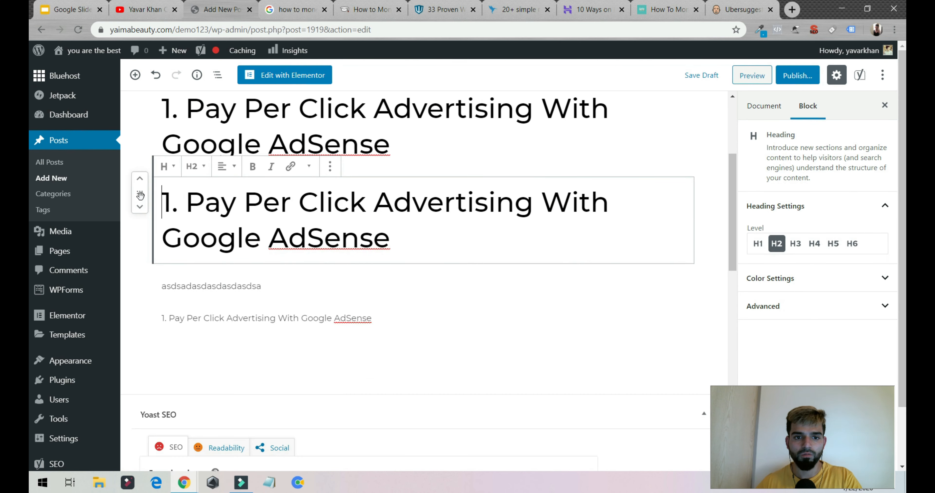
pyautogui.moveTo(141, 195); pyautogui.dragTo(194, 307)
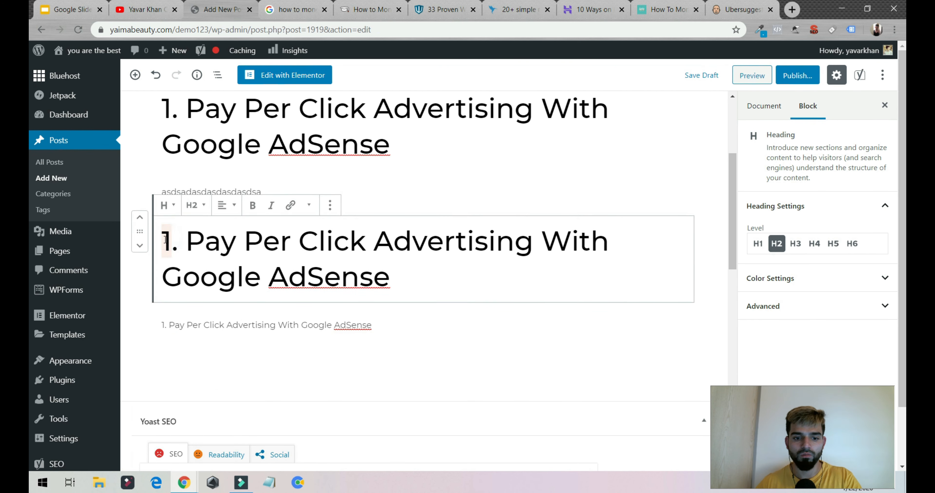
# Change the duplicated heading's text to "2. Online Course"
pyautogui.write('2')
pyautogui.moveTo(388, 250); pyautogui.dragTo(459, 290)
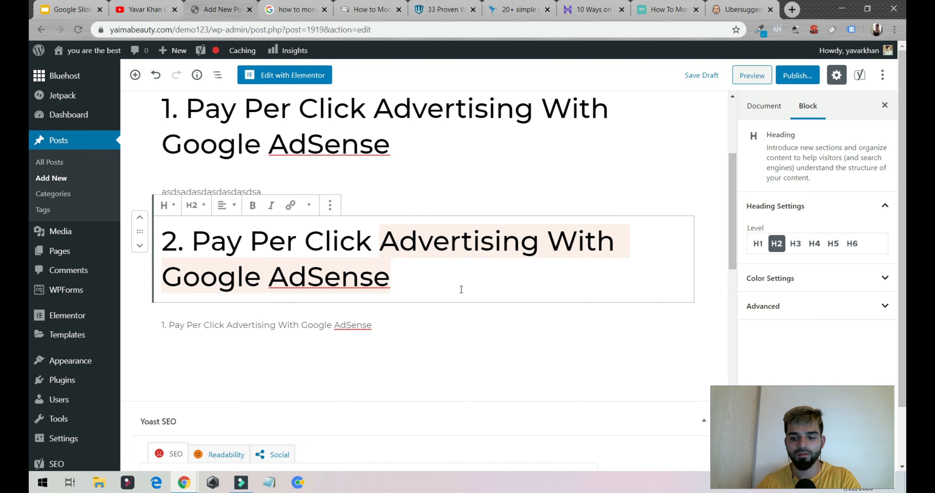
pyautogui.press('BackSpace')
pyautogui.press('BackSpace')
pyautogui.press('BackSpace')
pyautogui.press('BackSpace')
pyautogui.press('BackSpace')
pyautogui.press('BackSpace')
pyautogui.press('BackSpace')
pyautogui.press('BackSpace')
pyautogui.press('BackSpace')
pyautogui.press('BackSpace')
pyautogui.press('BackSpace')
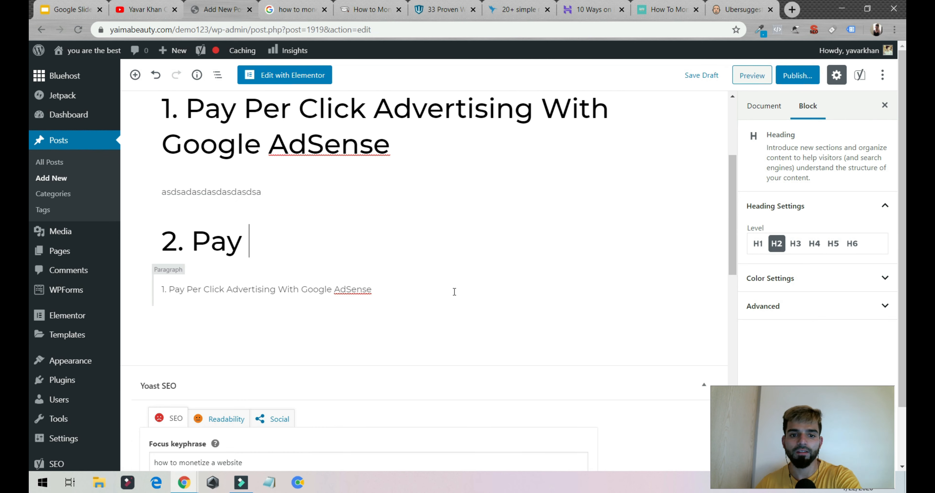
pyautogui.press('BackSpace')
pyautogui.press('BackSpace')
pyautogui.write('O')
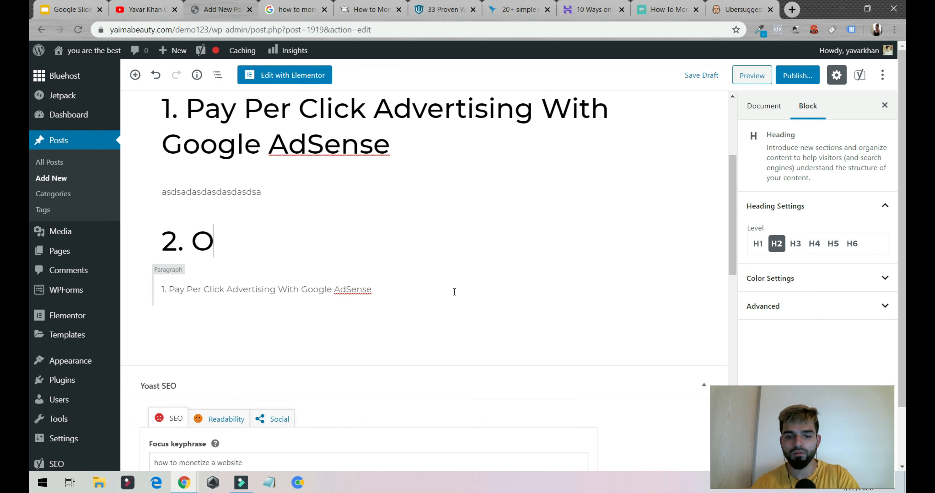
pyautogui.write('nline Course')
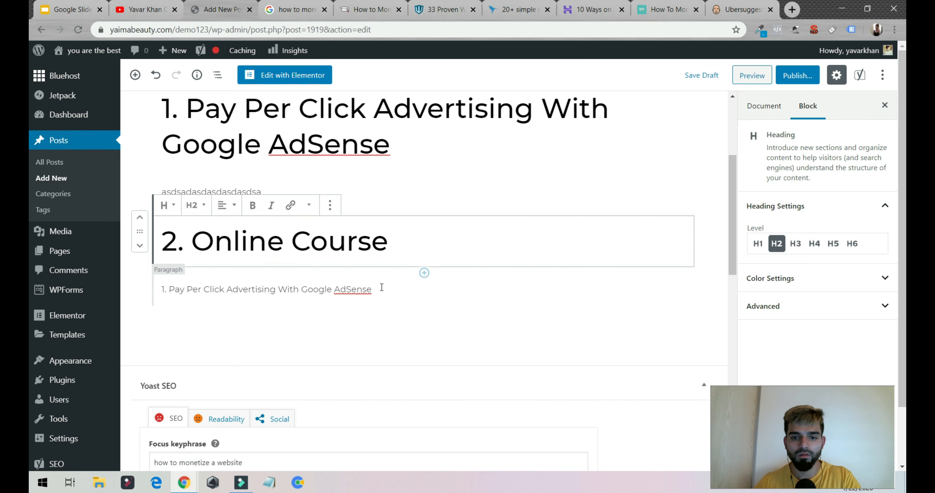
# Replace the paragraph under the "2. Online Course" heading with a line of placeholder text
pyautogui.moveTo(382, 286); pyautogui.dragTo(185, 287)
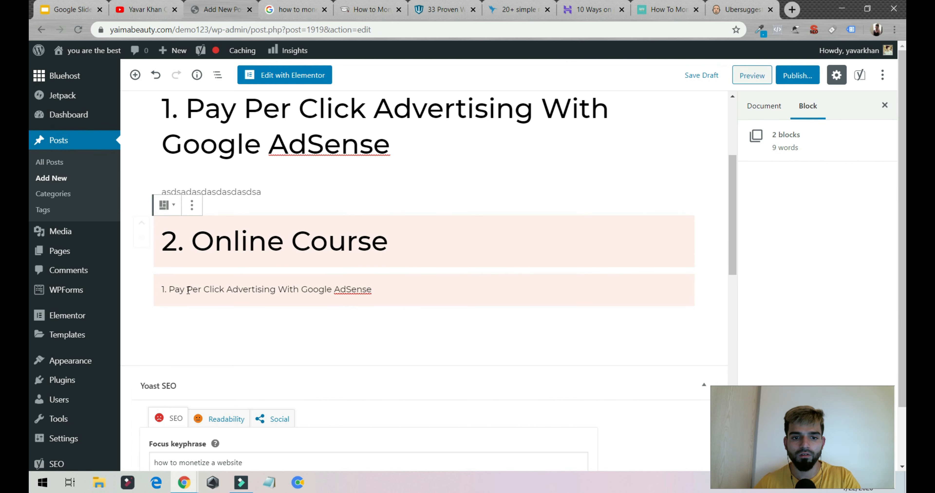
pyautogui.click(186, 290)
pyautogui.click(163, 289)
pyautogui.click(172, 290)
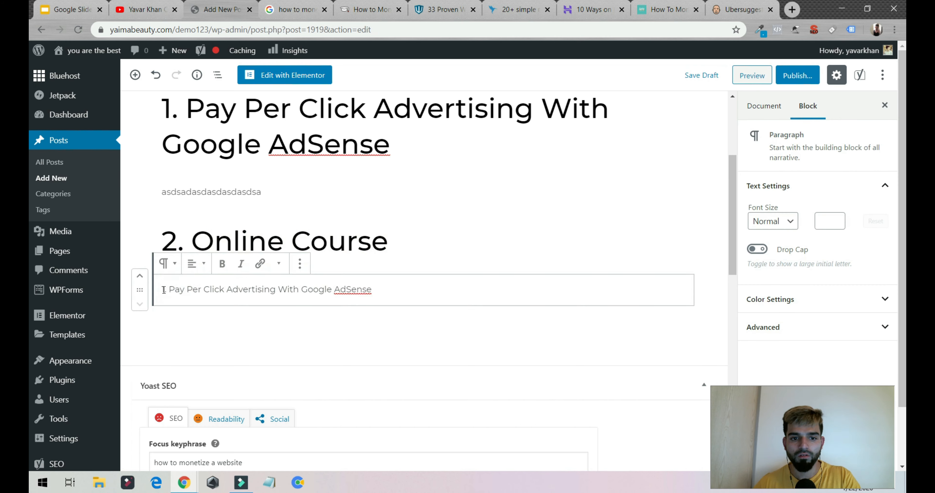
pyautogui.moveTo(164, 290); pyautogui.dragTo(390, 300)
pyautogui.write('asdasdasdasdasdasdas')
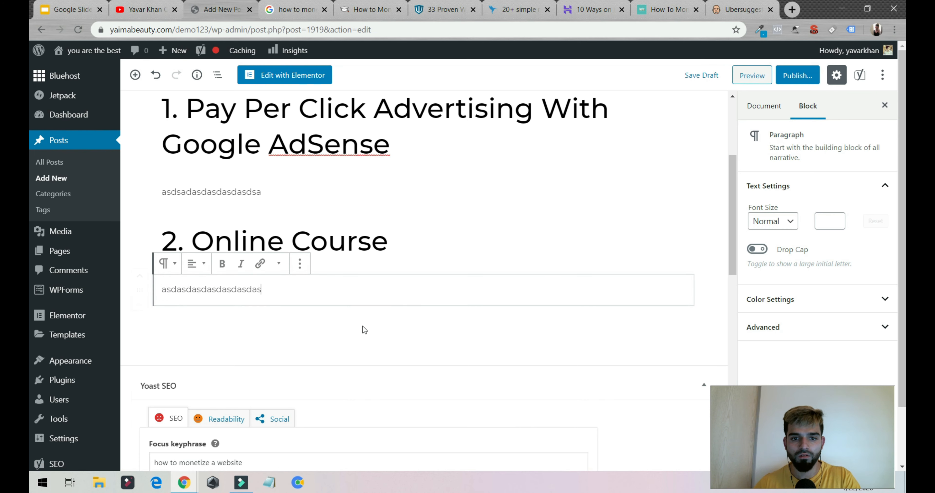
pyautogui.write('dasdsad')
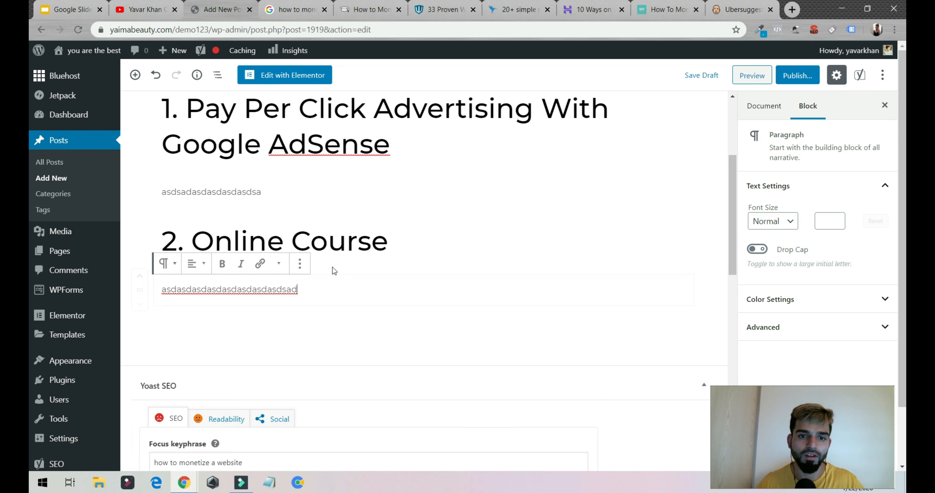
# Open unsplash.com in a new browser tab and look over its home page
pyautogui.scroll(-5, 236, 261)
pyautogui.scroll(3, 270, 237)
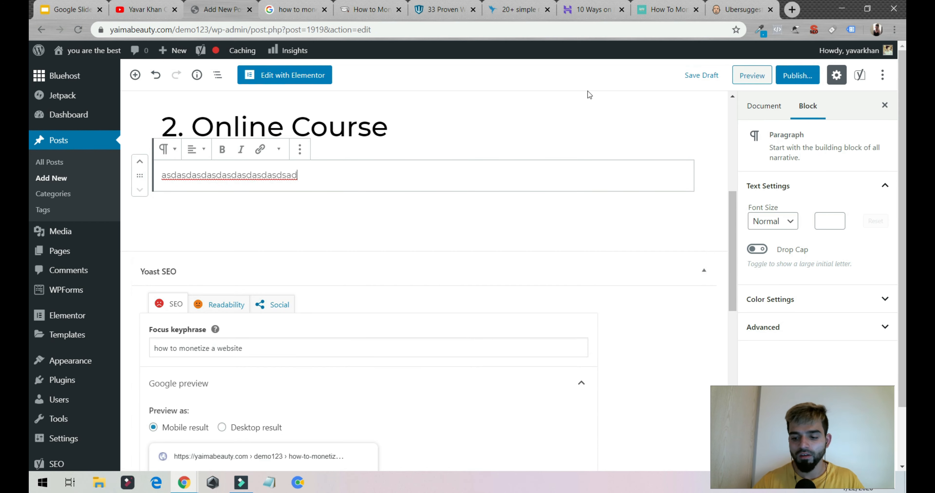
pyautogui.hotkey('ctrl', 't')
pyautogui.write('un')
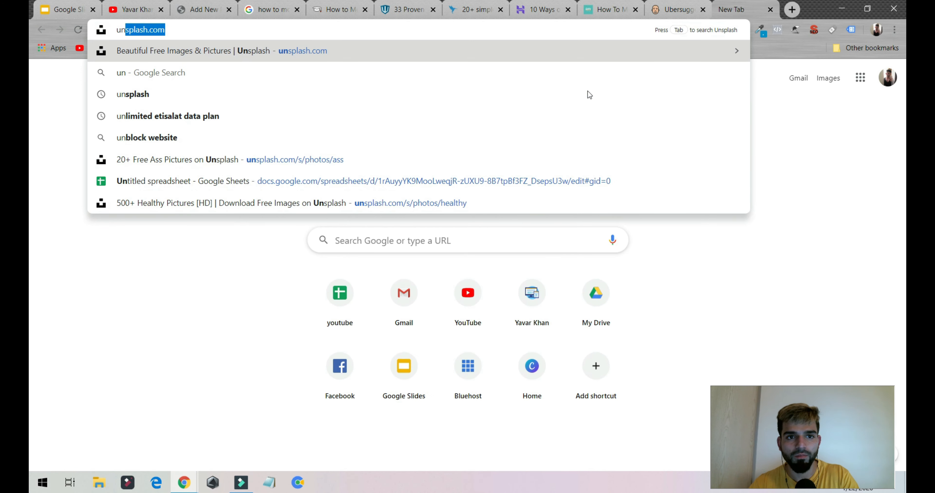
pyautogui.press('Return')
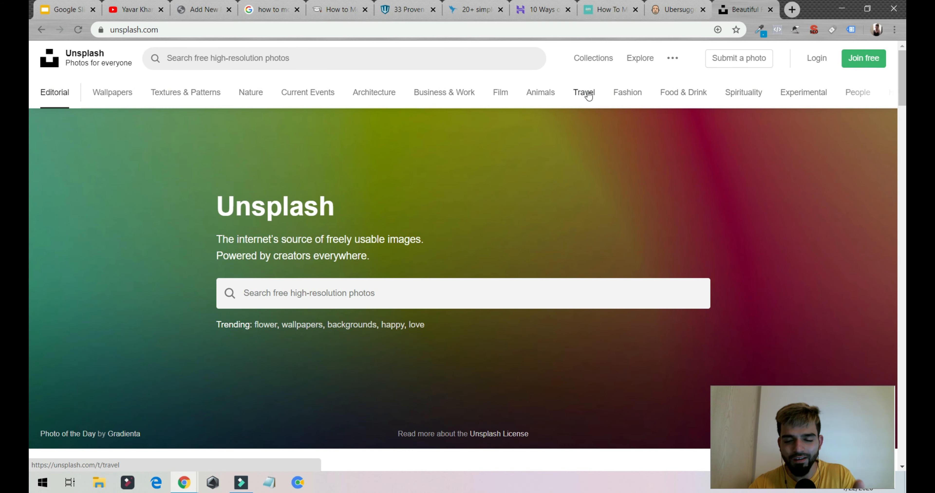
pyautogui.scroll(-8, 588, 95)
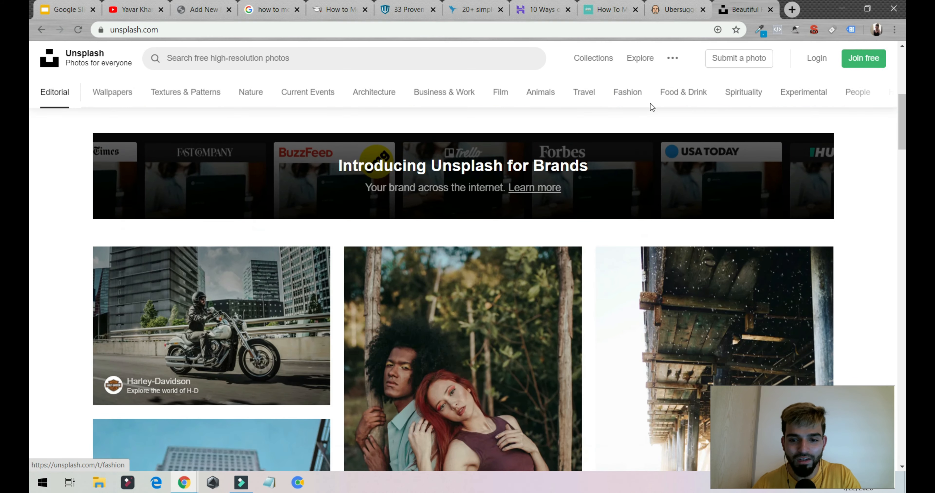
pyautogui.scroll(8, 520, 105)
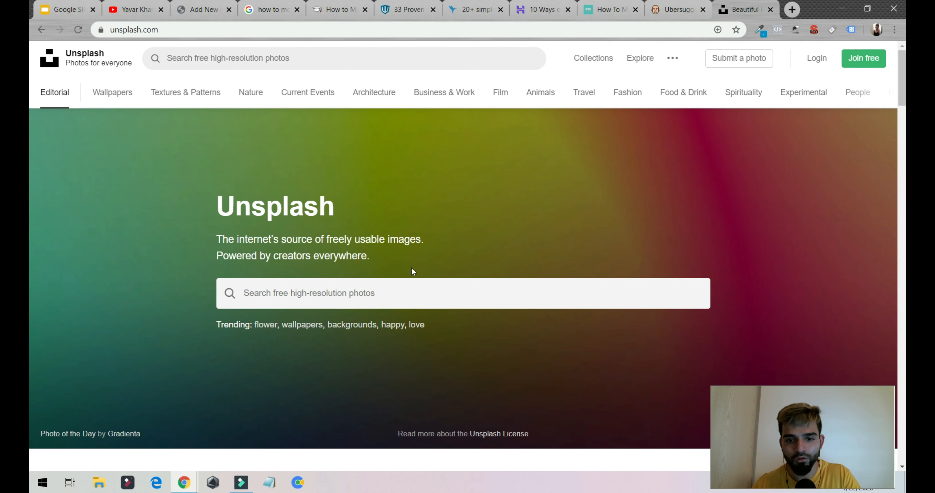
# Search Unsplash for "blog" photos, view the pen and lined paper photo, and browse the other results
pyautogui.click(399, 283)
pyautogui.write('m')
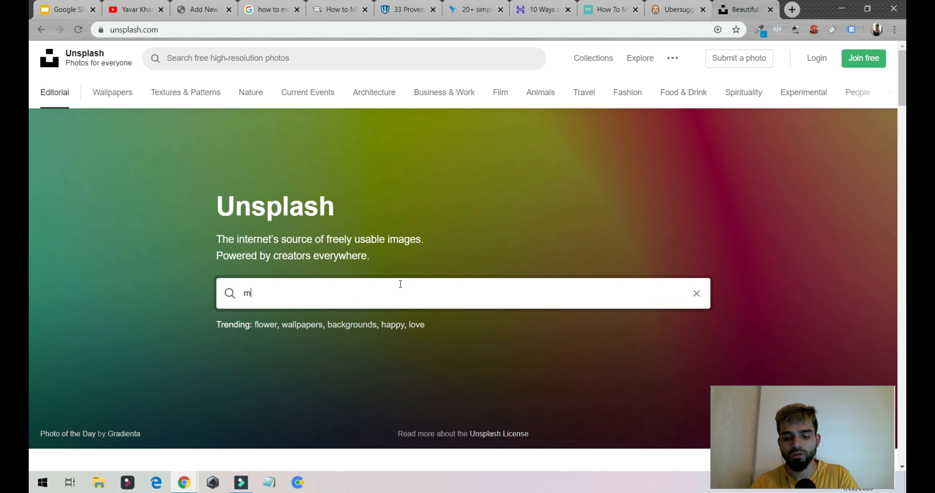
pyautogui.press('BackSpace')
pyautogui.write('blog')
pyautogui.press('Return')
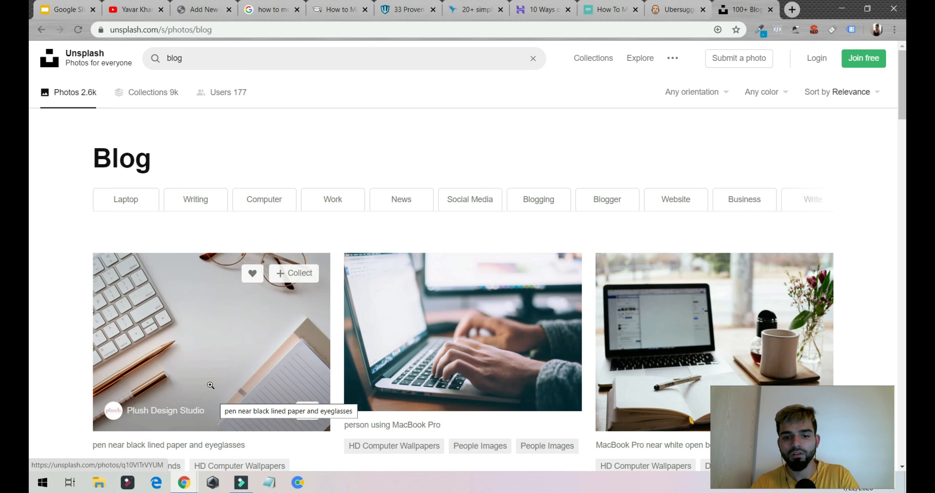
pyautogui.click(210, 385)
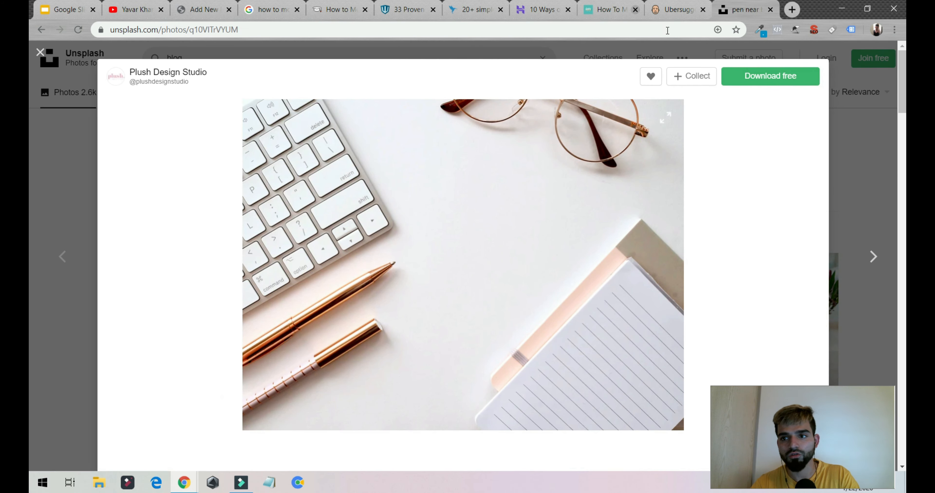
pyautogui.scroll(-6, 627, 173)
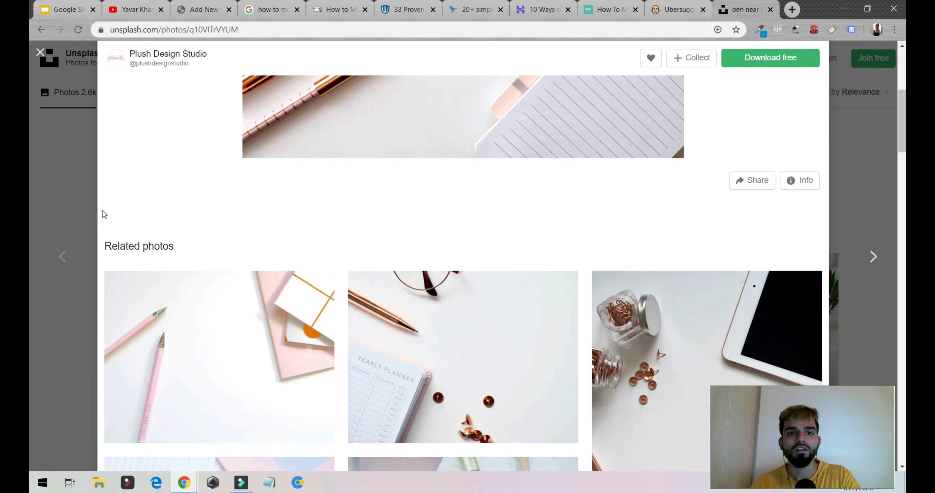
pyautogui.click(57, 178)
pyautogui.scroll(-10, 244, 181)
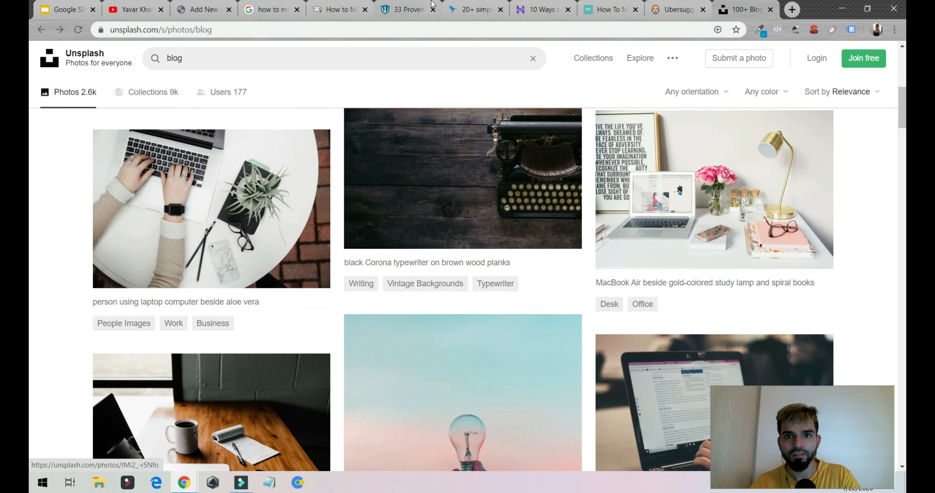
pyautogui.click(272, 9)
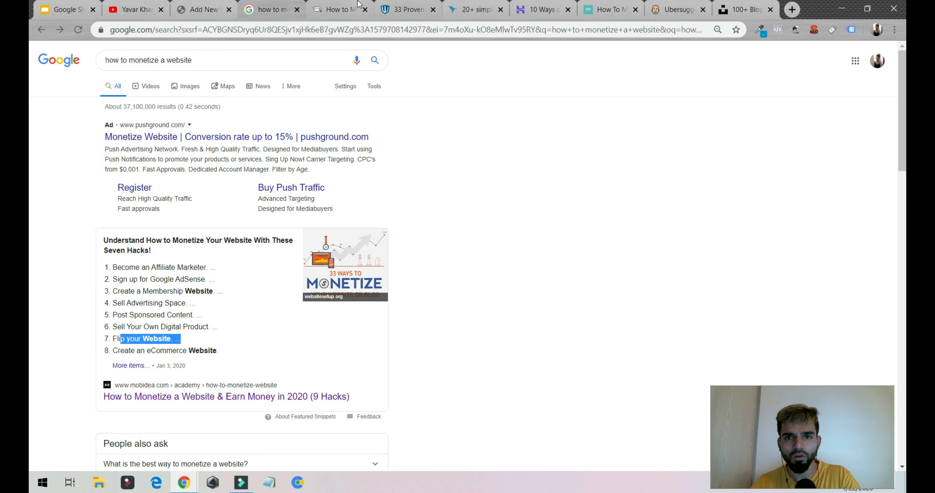
pyautogui.click(267, 11)
pyautogui.click(336, 9)
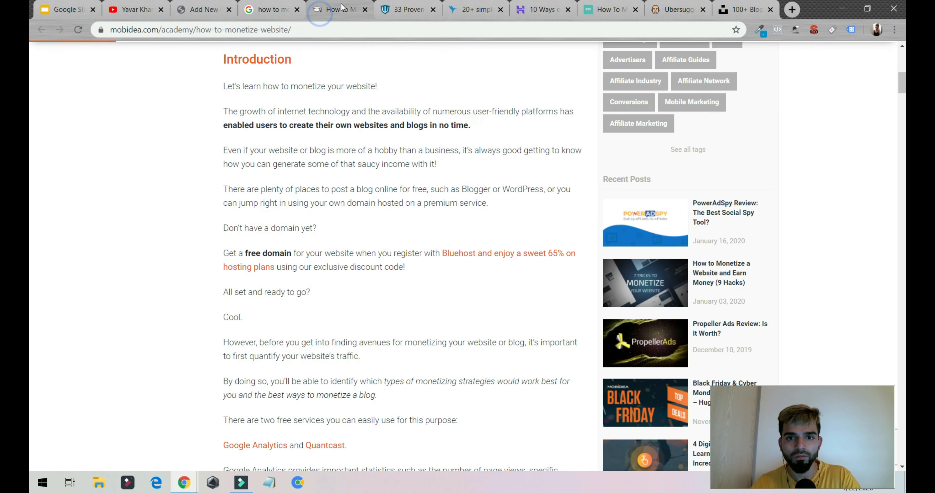
# Copy the Hostinger result's description from the Google results and paste it as the post's meta description in Yoast SEO
pyautogui.click(202, 3)
pyautogui.scroll(-10, 247, 234)
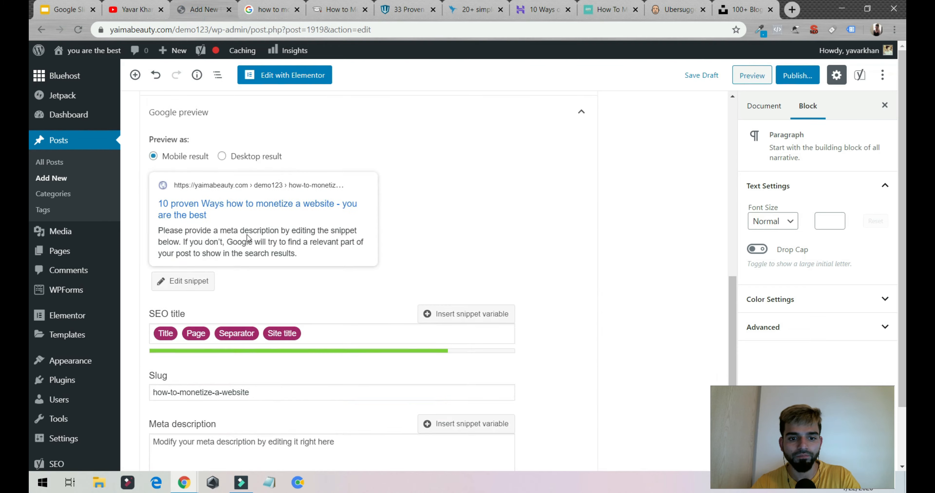
pyautogui.click(235, 280)
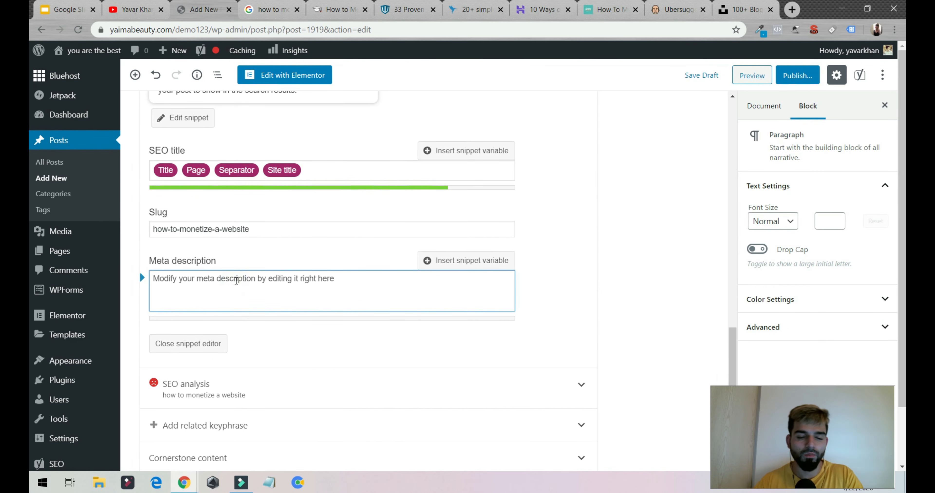
pyautogui.click(262, 5)
pyautogui.scroll(-8, 103, 203)
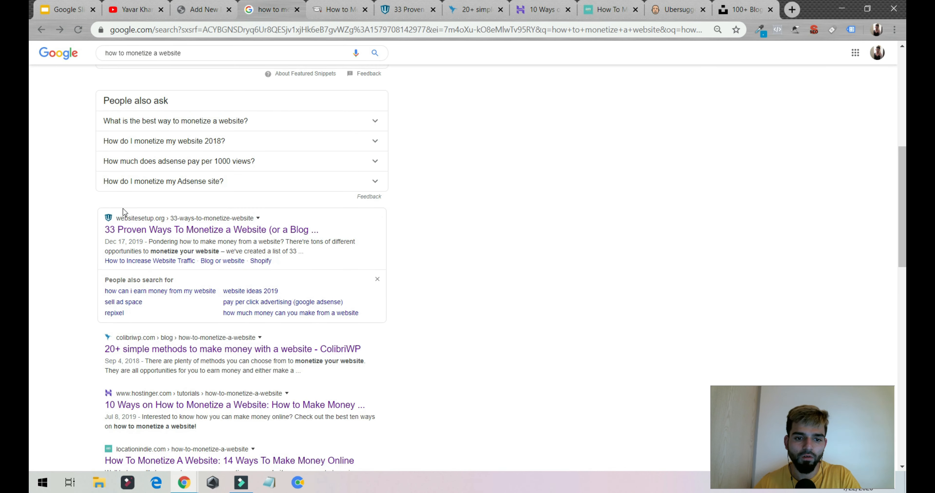
pyautogui.scroll(-3, 108, 295)
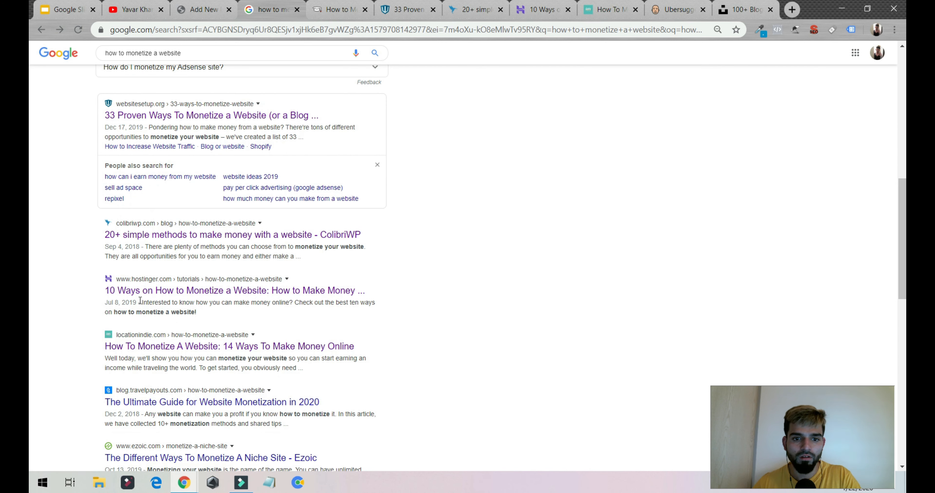
pyautogui.moveTo(140, 301); pyautogui.dragTo(312, 318)
pyautogui.hotkey('ctrl', 'c')
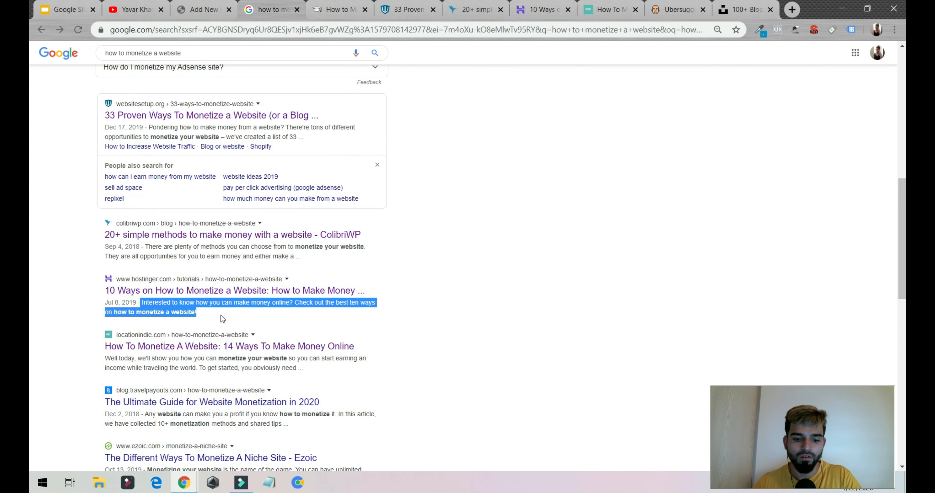
pyautogui.click(206, 5)
pyautogui.click(230, 283)
pyautogui.hotkey('ctrl', 'v')
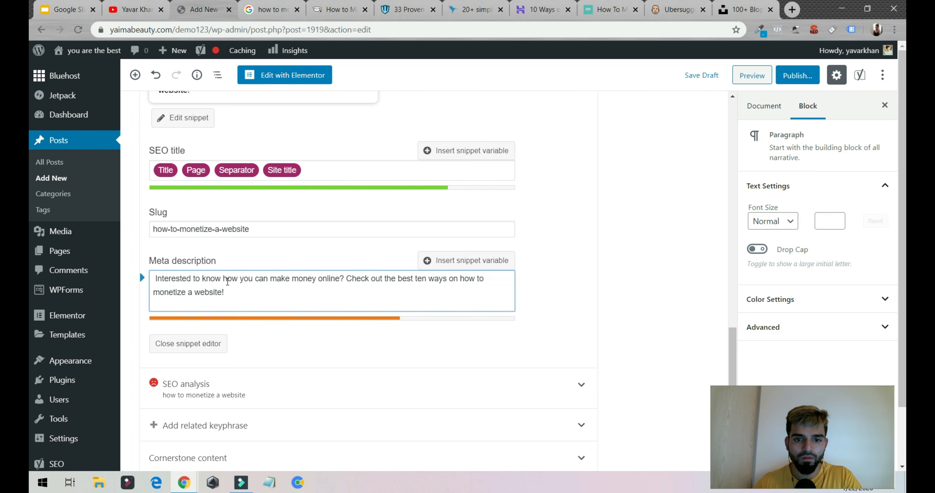
# In the meta description's question, replace "make" with "earn" and add "for Free" after "online"
pyautogui.doubleClick(275, 278)
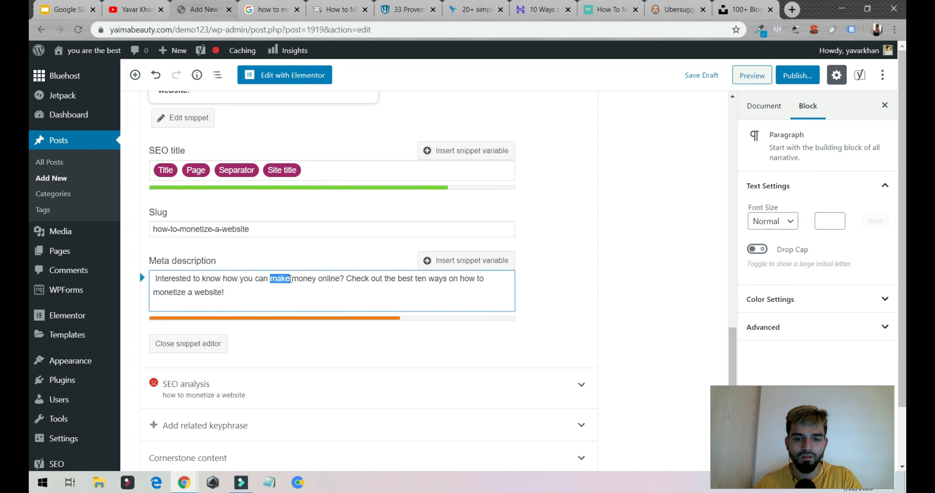
pyautogui.write('earn')
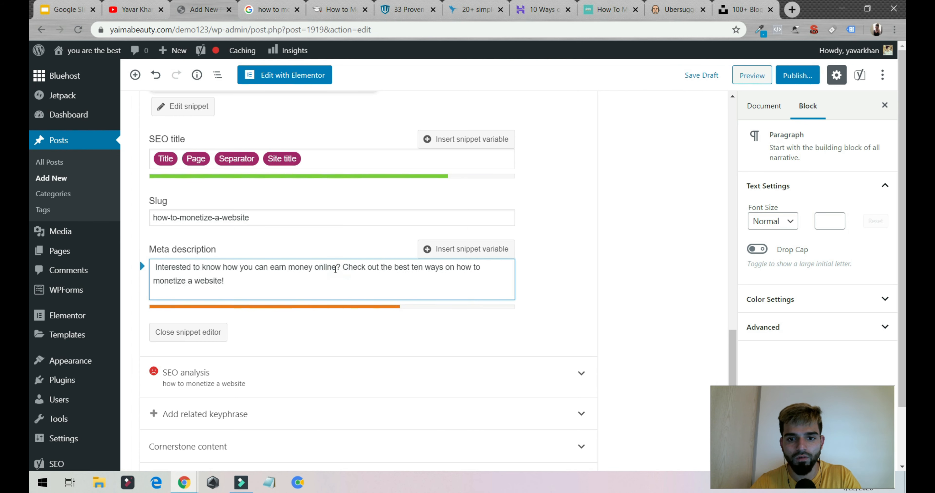
pyautogui.click(334, 269)
pyautogui.write('fr')
pyautogui.press('BackSpace')
pyautogui.write('or Fre')
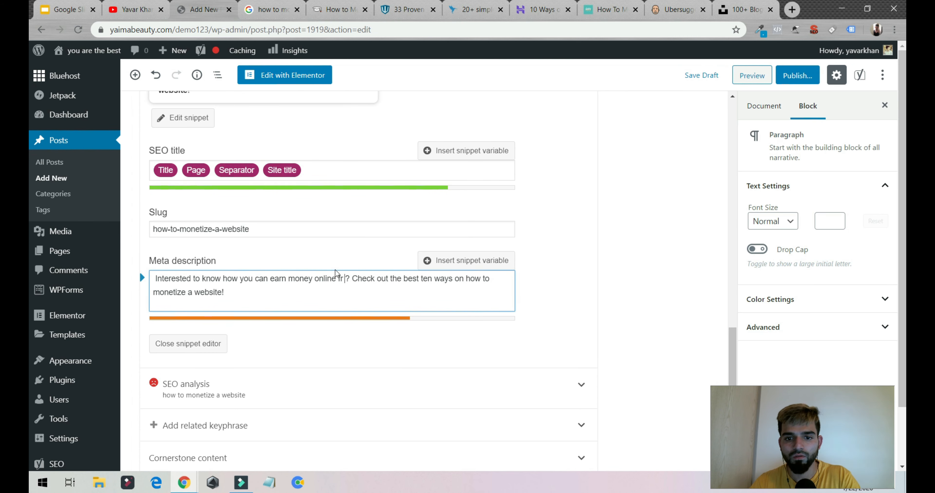
pyautogui.write('e')
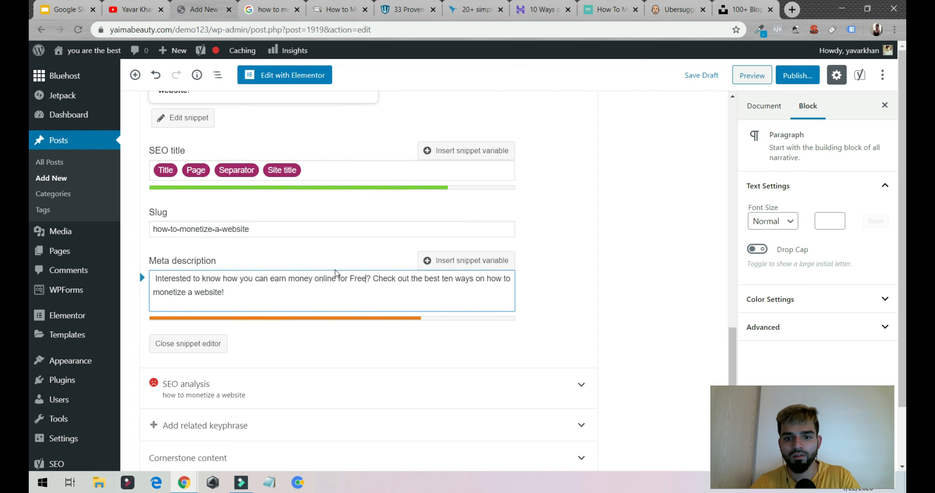
# Replace "Check out the best ten" in the meta description with "Find out the 10 proven"
pyautogui.moveTo(374, 280); pyautogui.dragTo(442, 272)
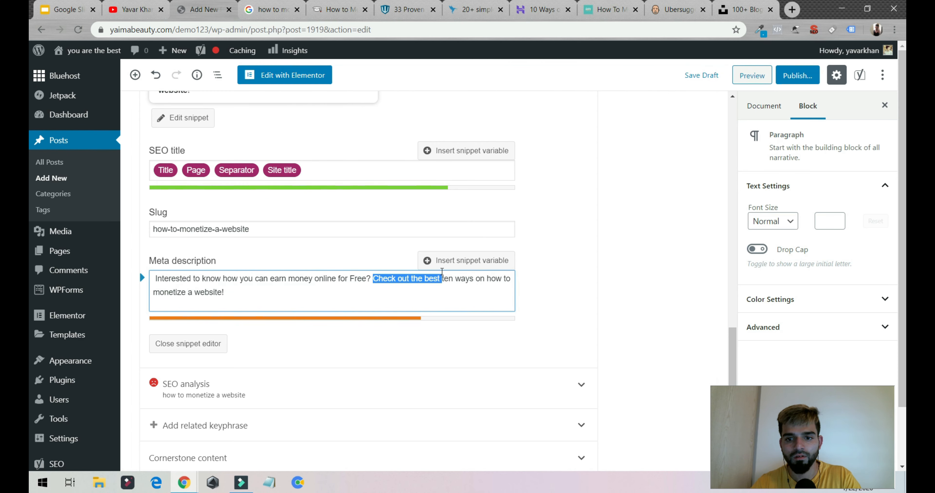
pyautogui.press('BackSpace')
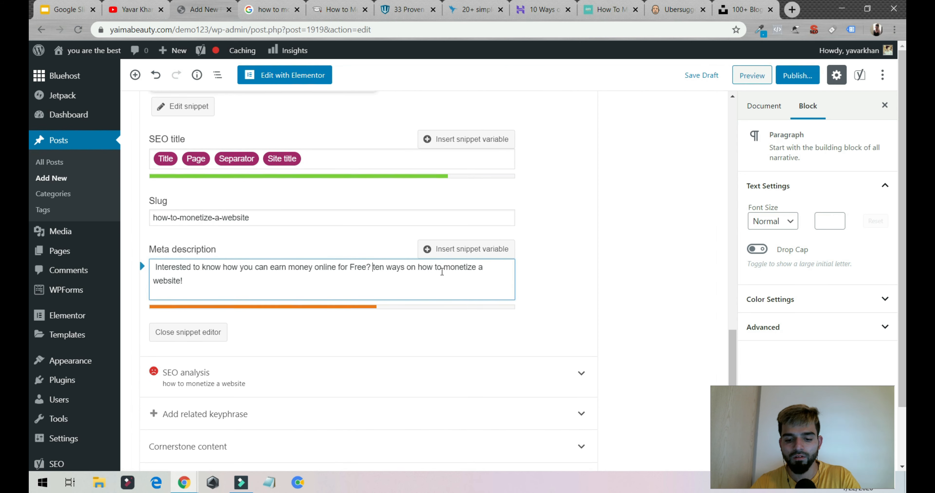
pyautogui.write('Fift')
pyautogui.press('BackSpace')
pyautogui.press('BackSpace')
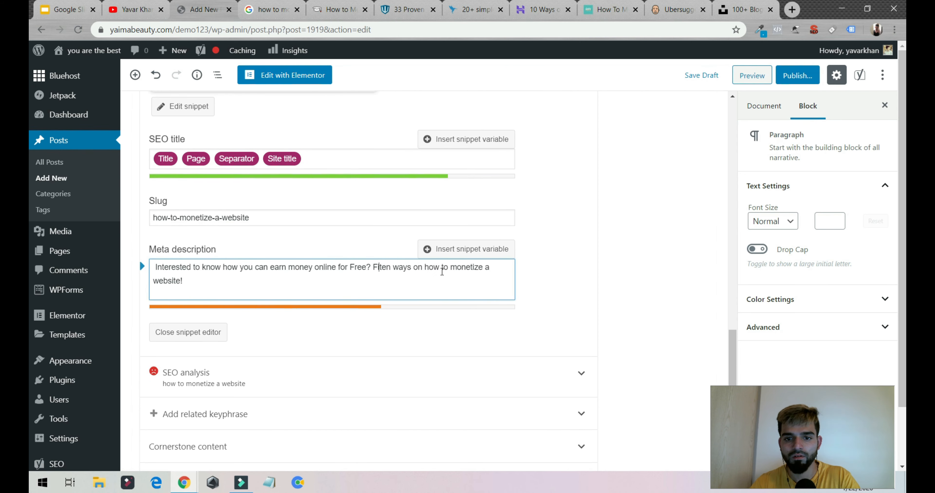
pyautogui.write('f')
pyautogui.press('BackSpace')
pyautogui.write('nd out the ')
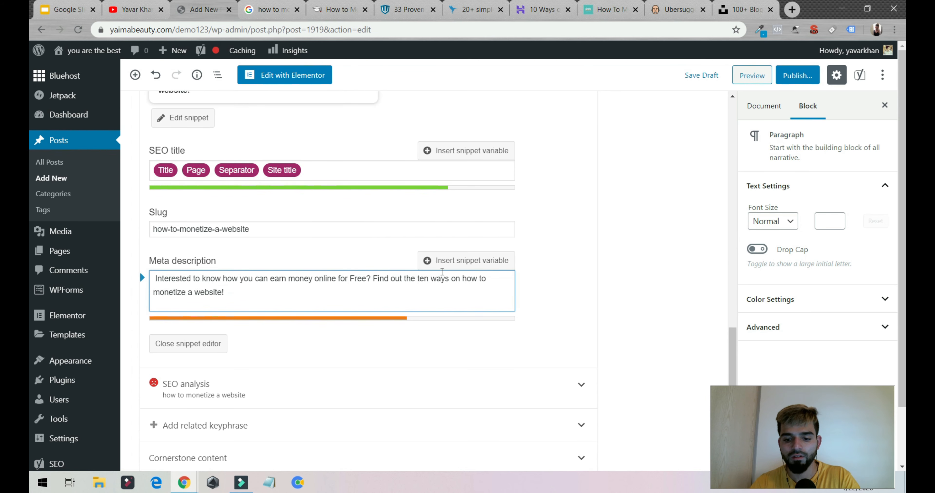
pyautogui.write('10 d')
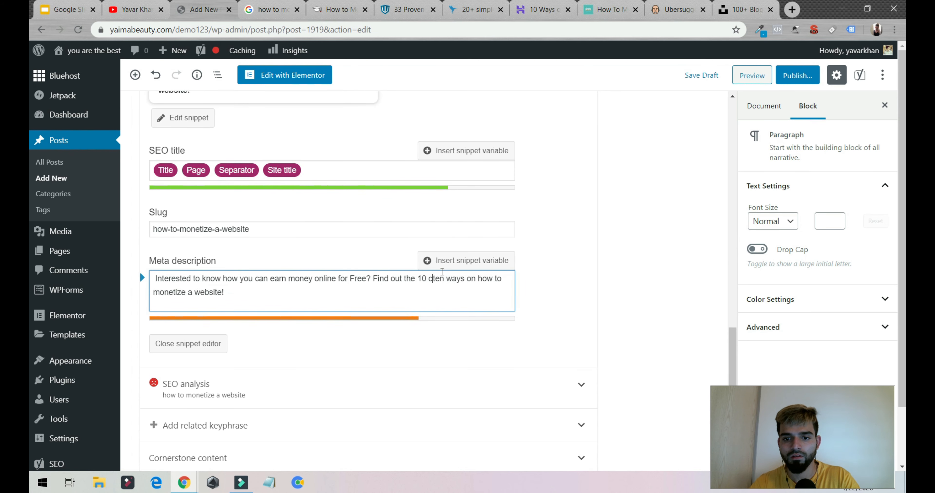
pyautogui.write('roven w')
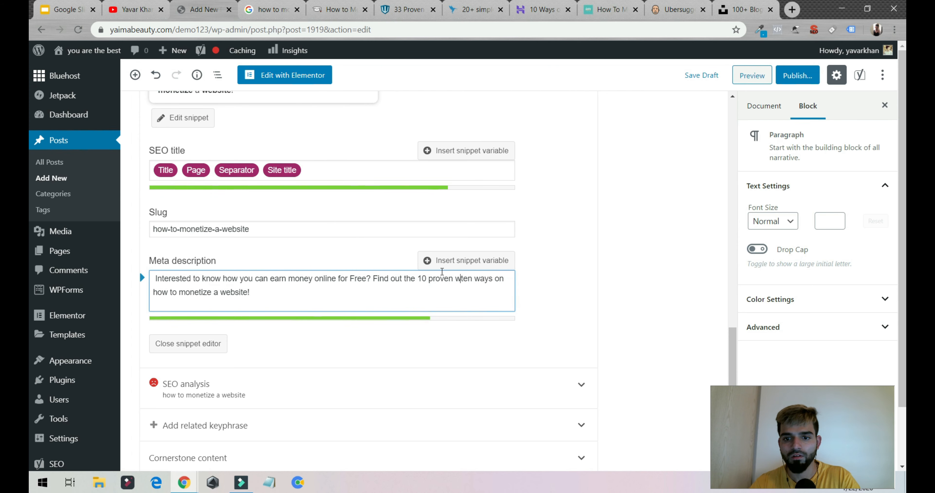
pyautogui.press('BackSpace')
pyautogui.press('BackSpace')
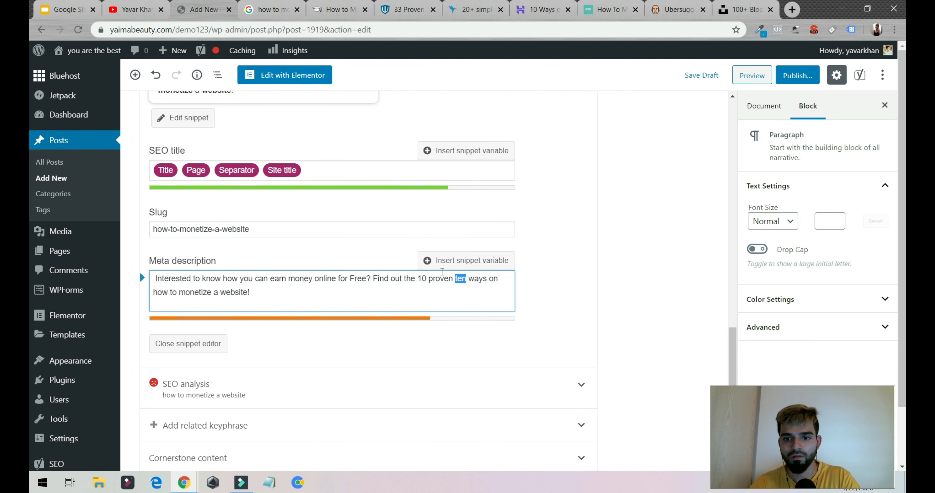
pyautogui.press('BackSpace')
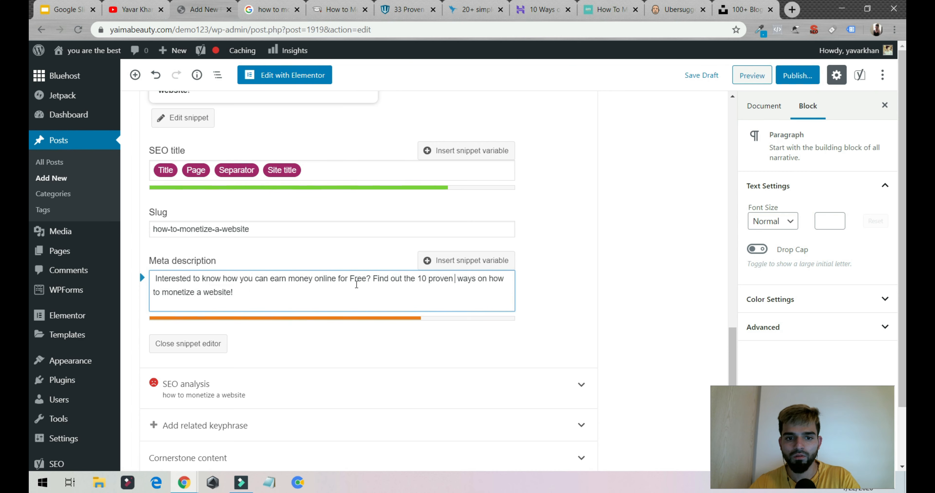
# Replace the exclamation mark ending the meta description with "step by step"
pyautogui.moveTo(231, 292); pyautogui.dragTo(270, 290)
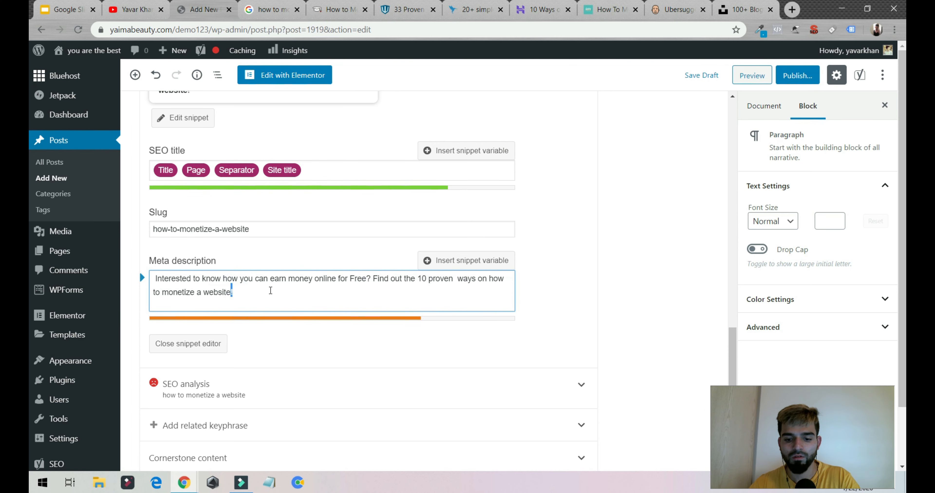
pyautogui.write('step by')
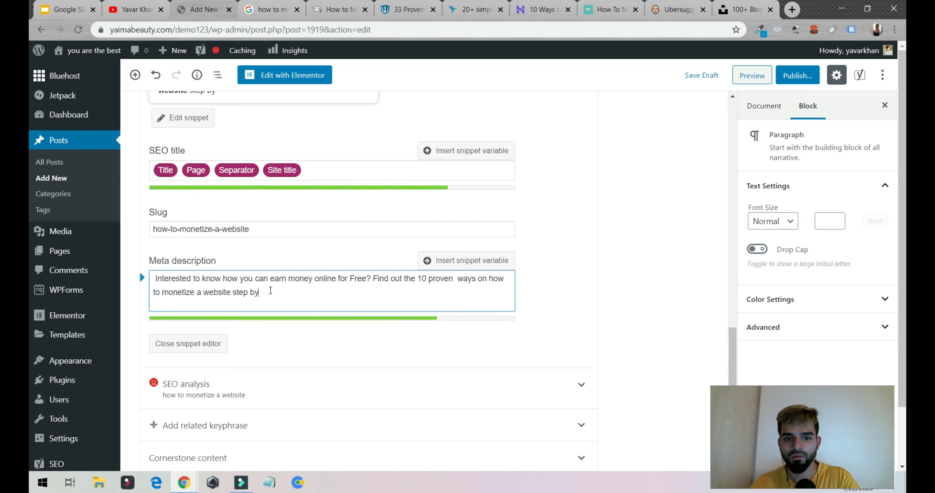
pyautogui.write(' step')
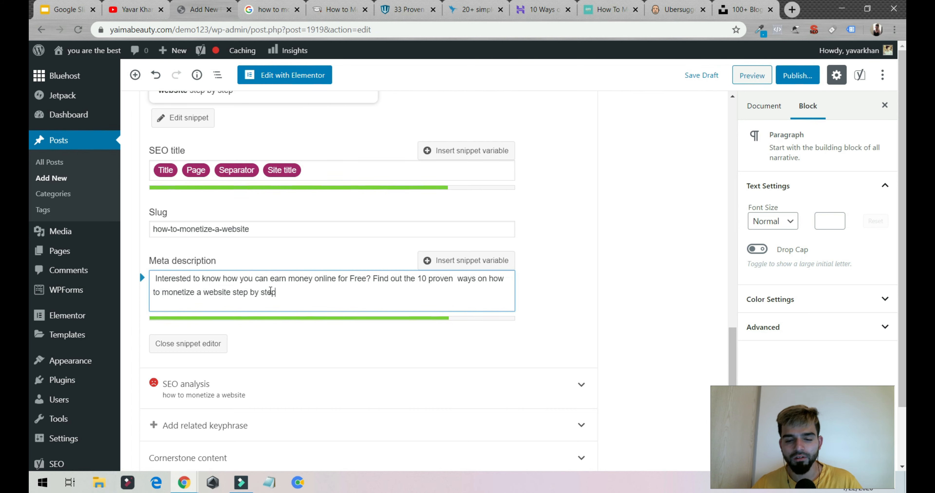
# Copy the websitesetup.org domain from the "33 Ways to Monetize a Website/Blog" article's address and look it up in Ubersuggest
pyautogui.scroll(10, 398, 363)
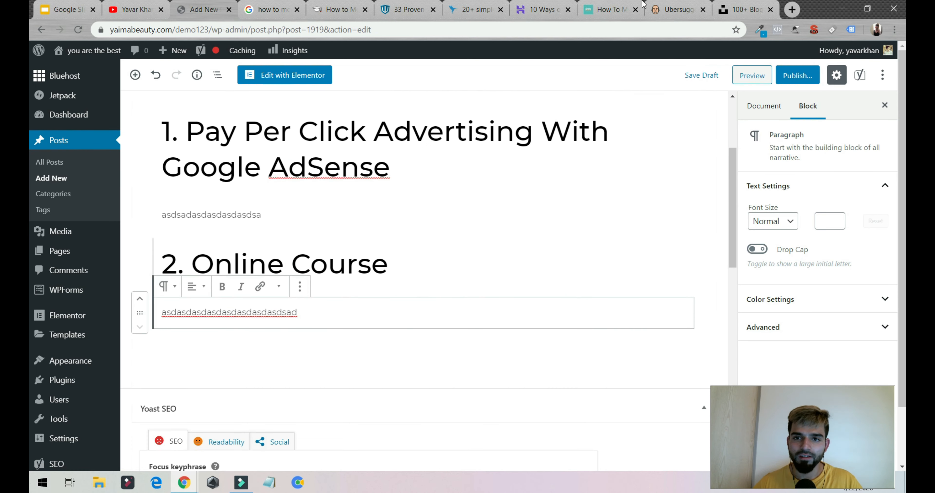
pyautogui.click(407, 9)
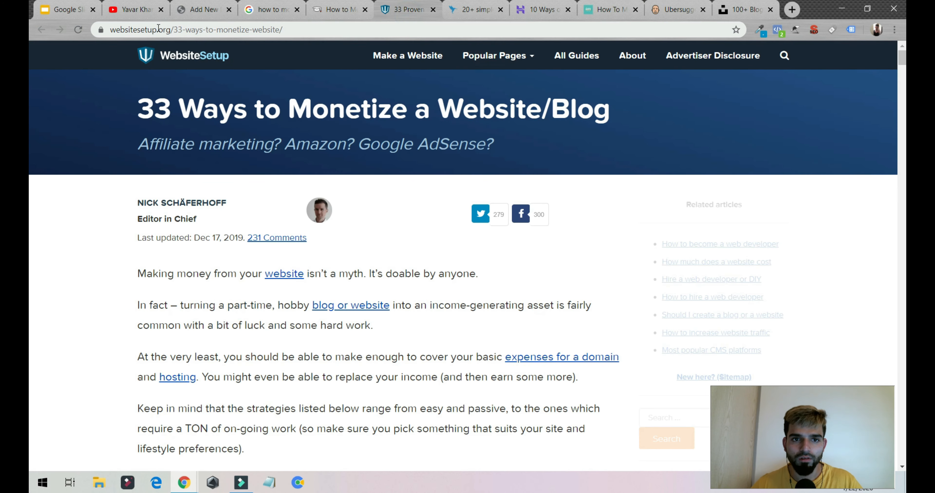
pyautogui.moveTo(176, 26); pyautogui.dragTo(169, 54)
pyautogui.hotkey('ctrl', 'c')
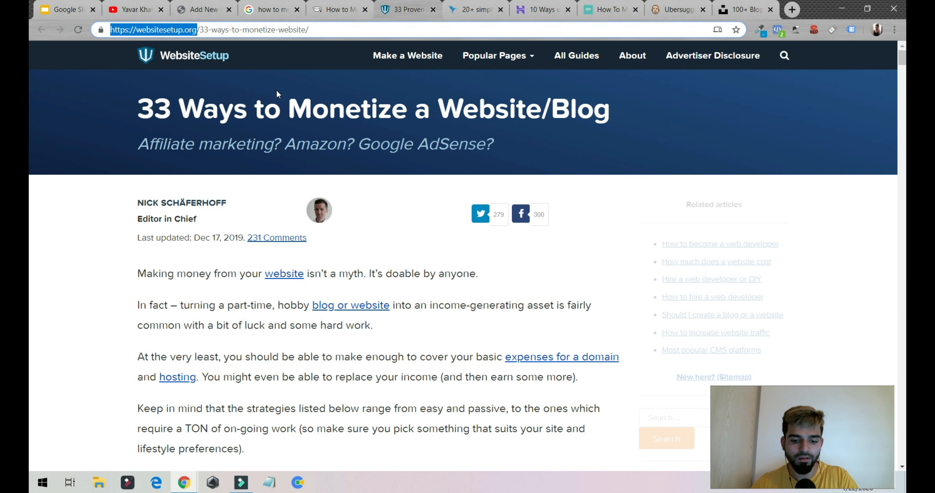
pyautogui.click(681, 8)
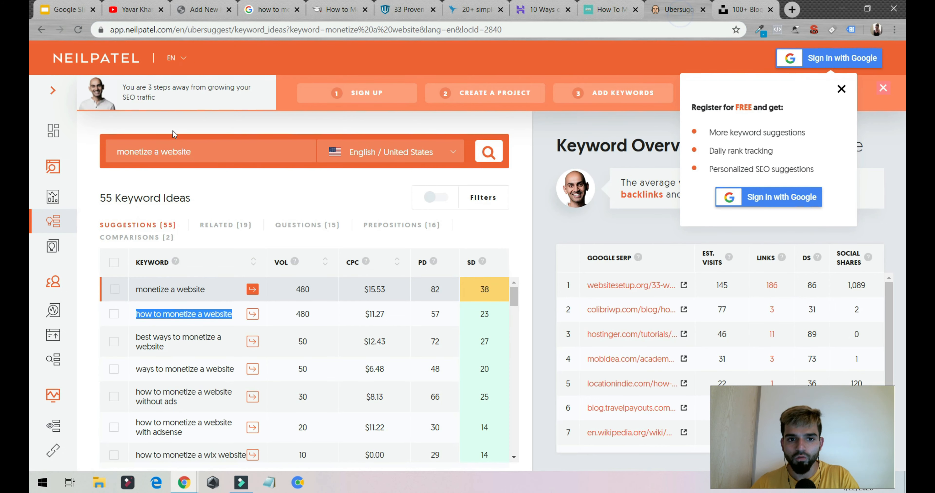
pyautogui.tripleClick(236, 151)
pyautogui.hotkey('ctrl', 'v')
pyautogui.click(489, 155)
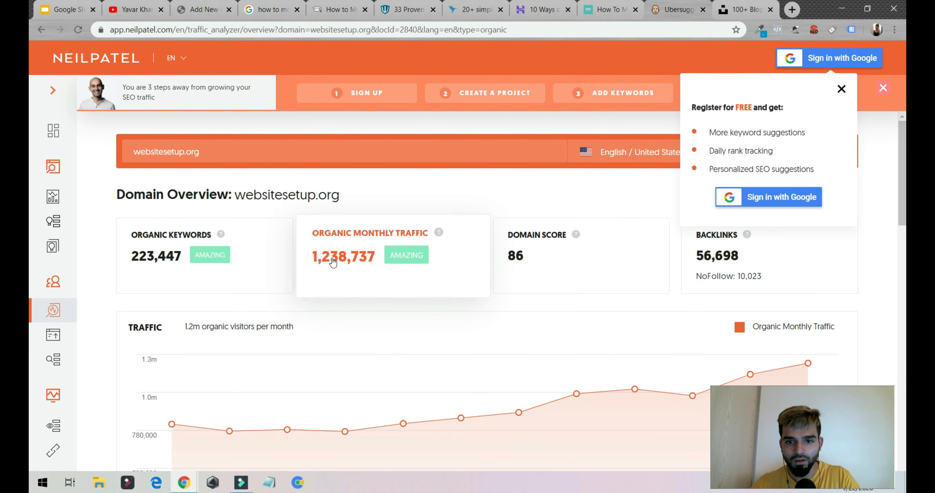
# Review the domain's top SEO pages and keywords, view the overview for "website how to build", and return to the domain overview
pyautogui.scroll(-15, 334, 262)
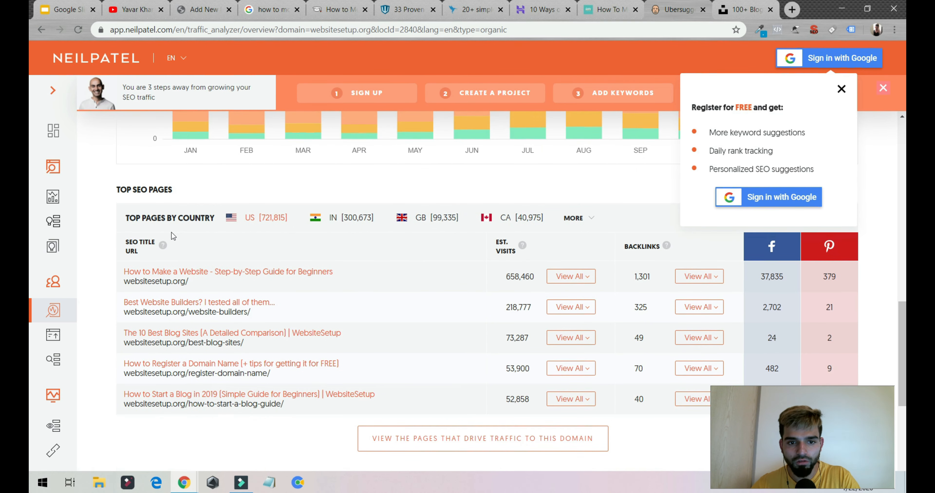
pyautogui.scroll(-5, 316, 299)
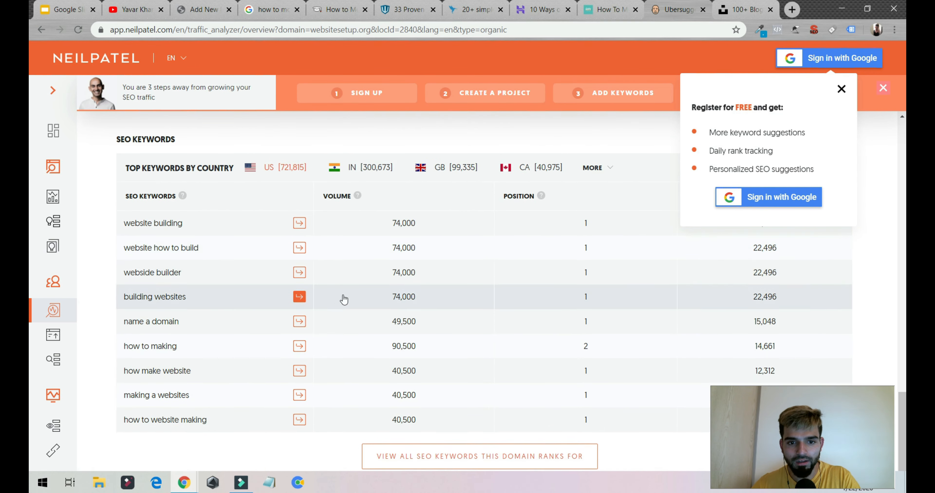
pyautogui.tripleClick(217, 255)
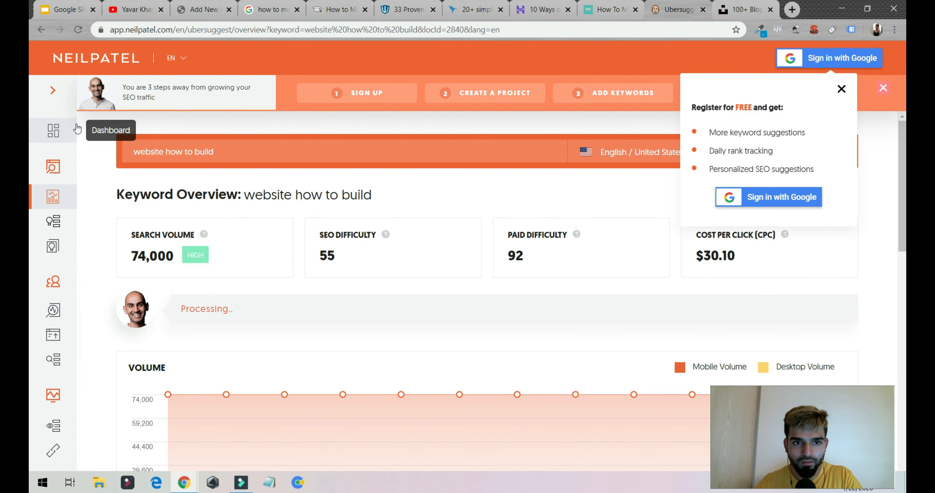
pyautogui.click(41, 30)
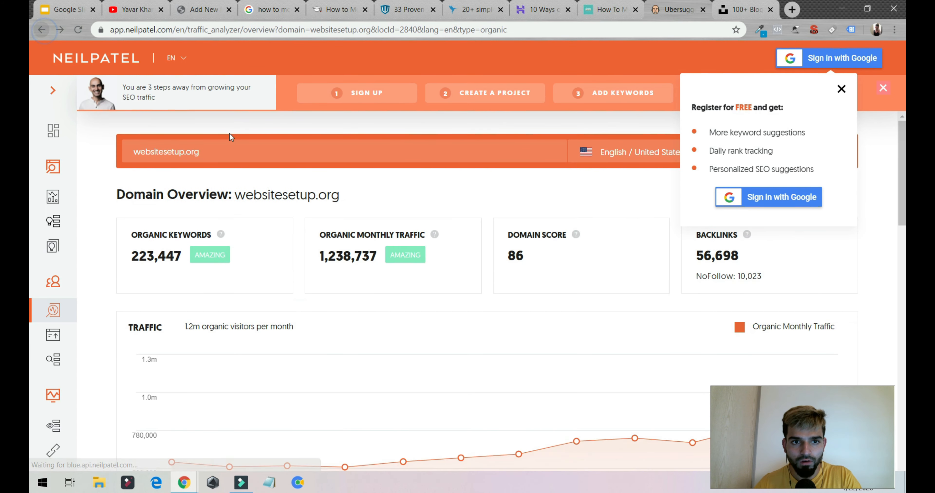
pyautogui.scroll(-15, 295, 281)
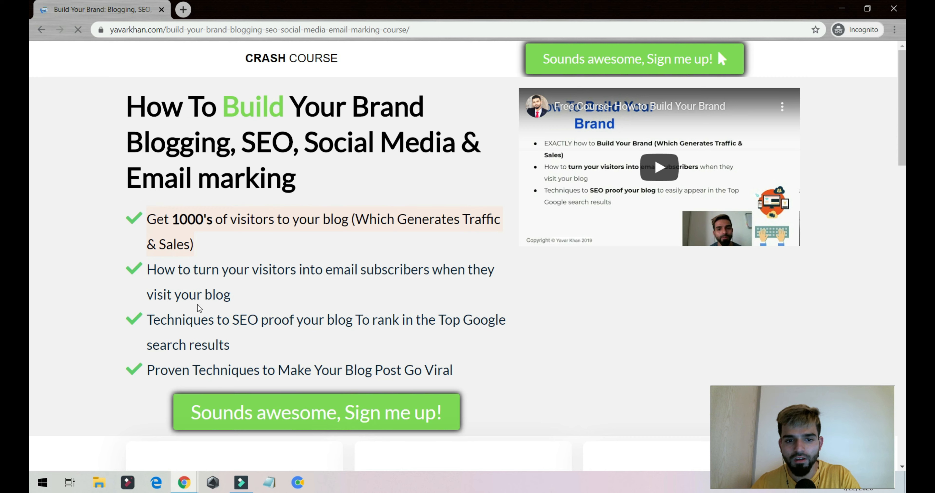
# Look over the crash course page on building a brand, covering its benefit list, course contents and price section
pyautogui.moveTo(155, 370); pyautogui.dragTo(437, 377)
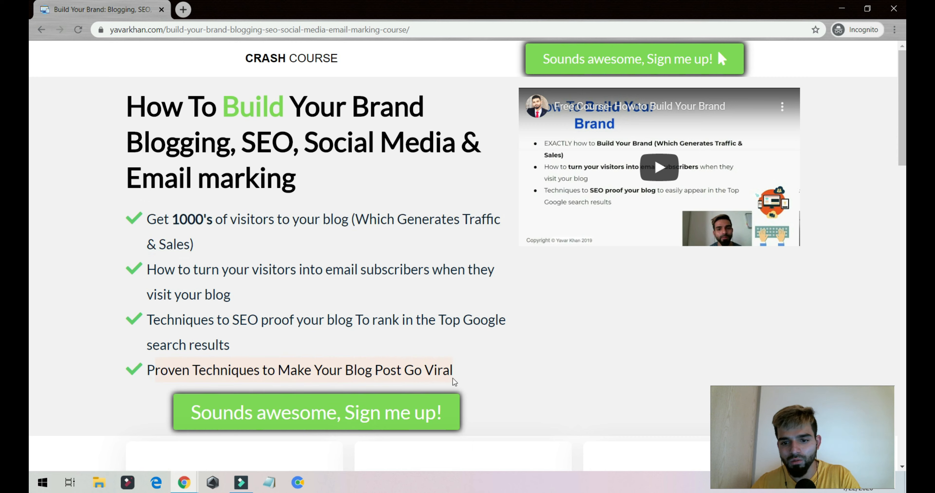
pyautogui.moveTo(160, 320)
pyautogui.mouseDown()
pyautogui.moveTo(217, 313)
pyautogui.moveTo(318, 352)
pyautogui.mouseUp()
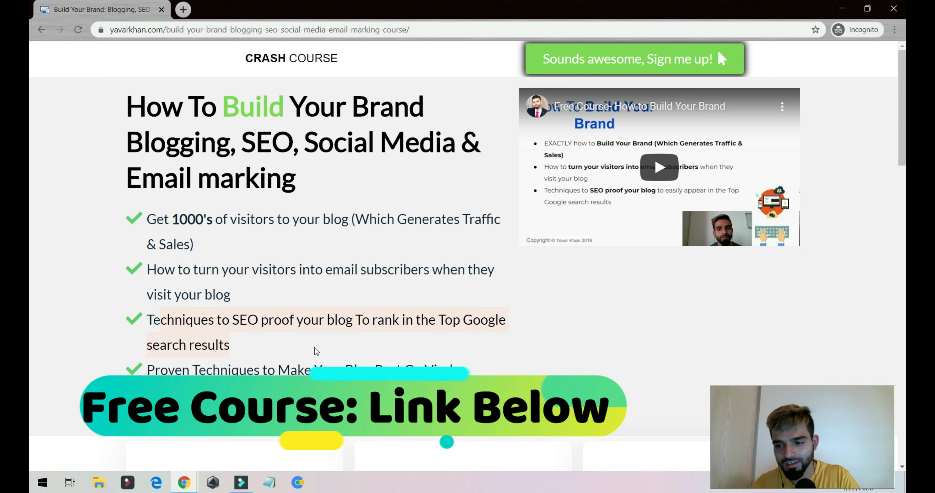
pyautogui.scroll(-15, 314, 347)
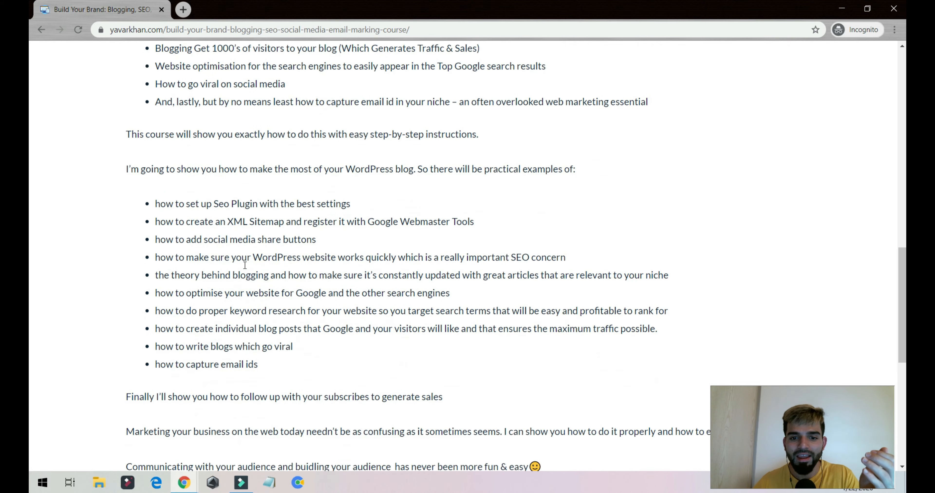
pyautogui.scroll(-5, 274, 262)
pyautogui.scroll(6, 326, 250)
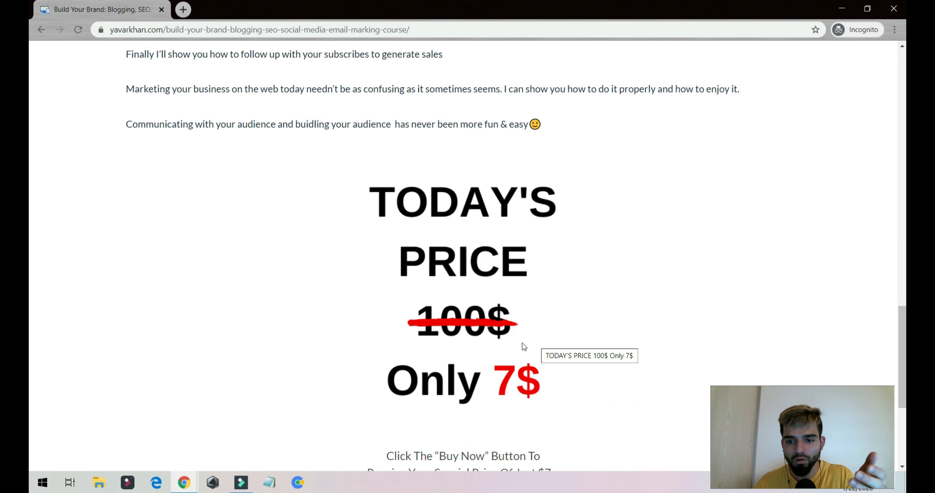